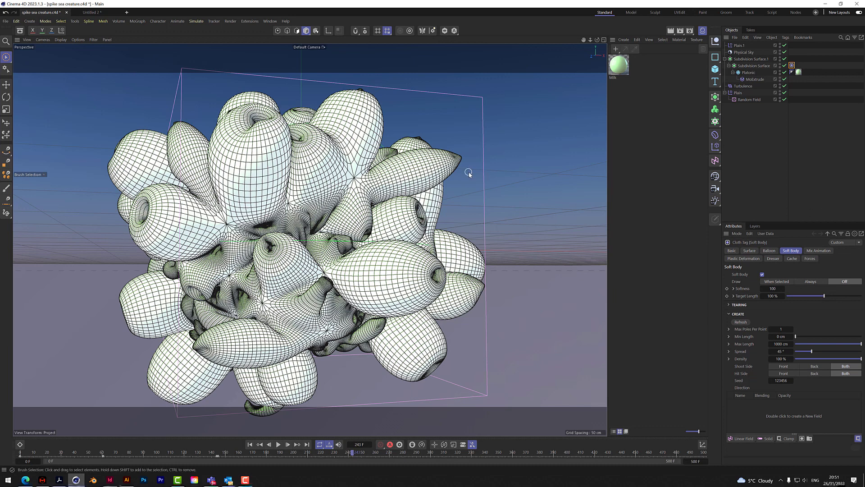
Create a new project and add a Platonic primitive with its type set to Bucky
left_click(127, 12)
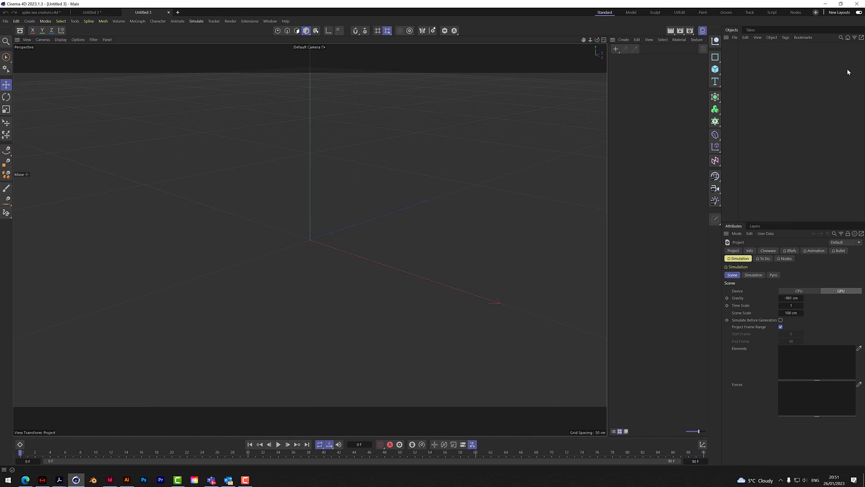
left_click(716, 69)
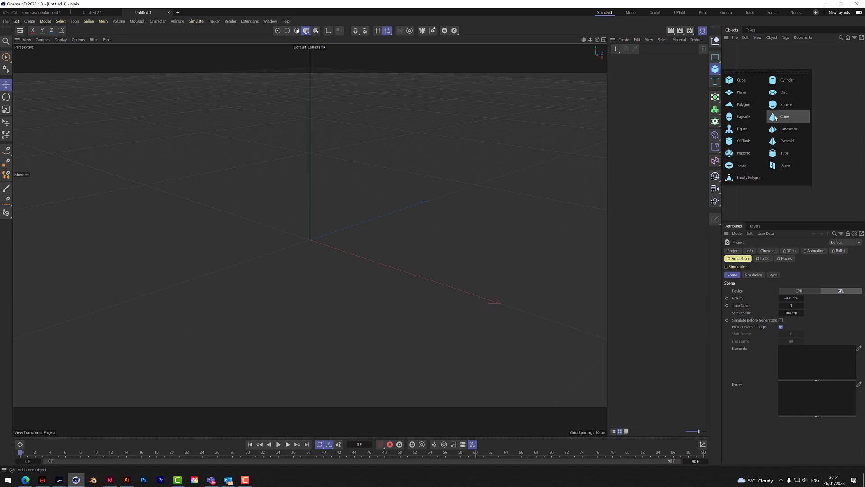
left_click(742, 153)
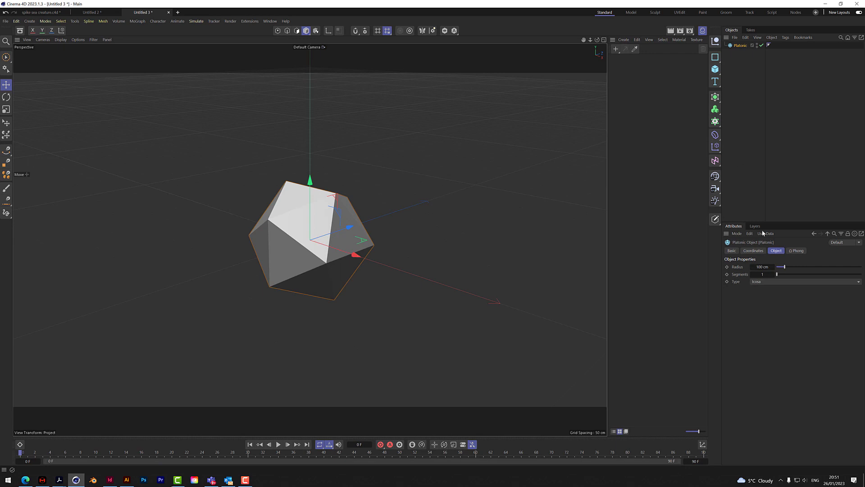
left_click(767, 282)
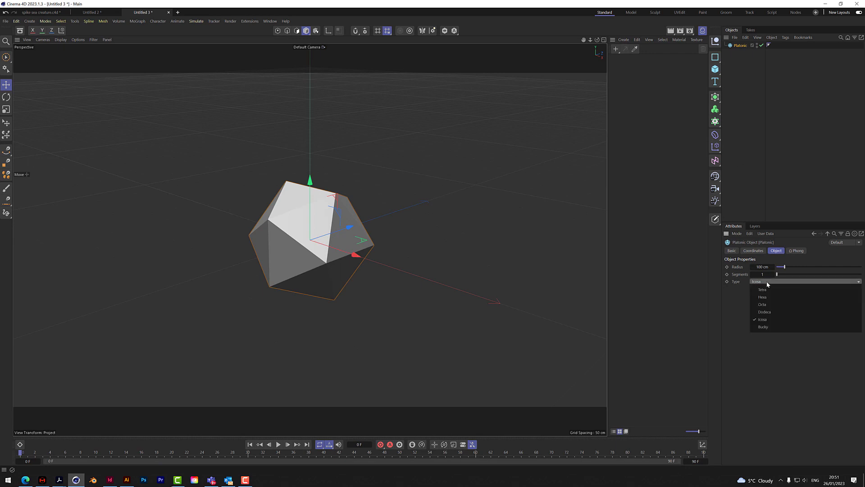
left_click(763, 327)
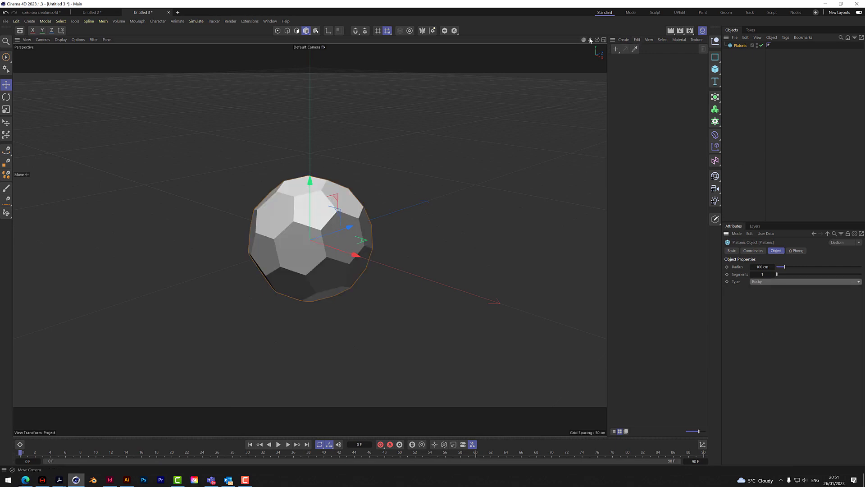
left_click_drag(598, 41, 601, 69)
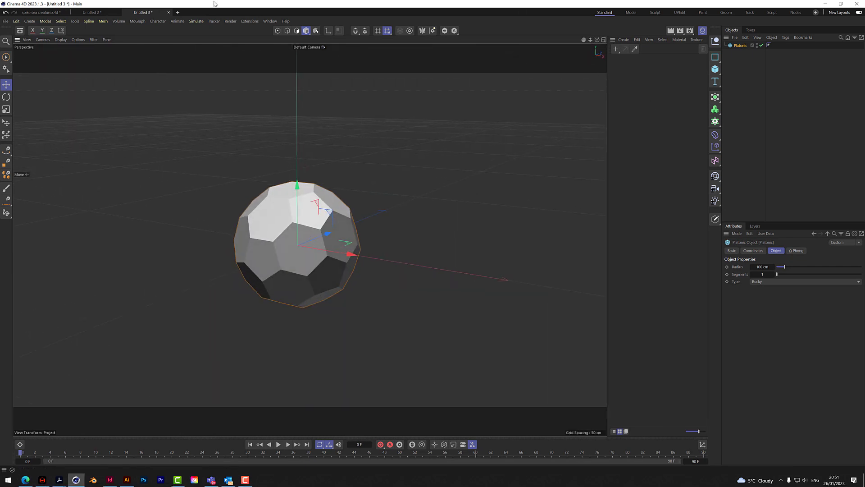
Add a MoExtrude deformer and make it a child of the Platonic object
left_click(138, 22)
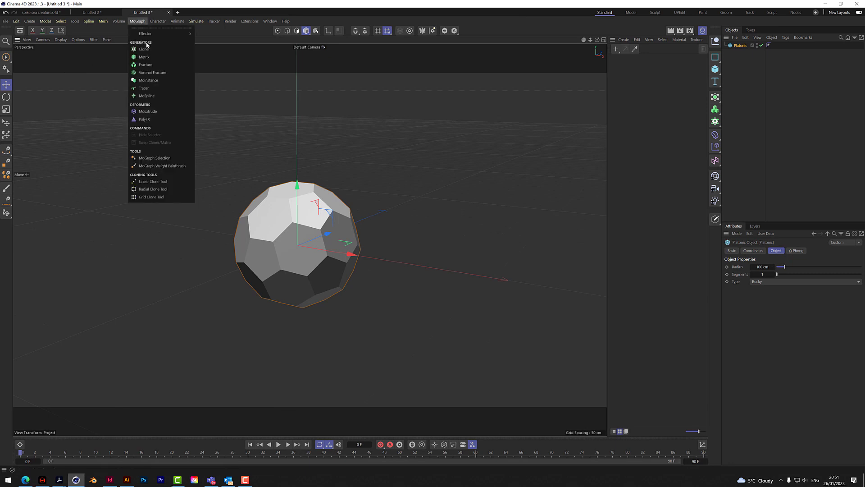
left_click(146, 112)
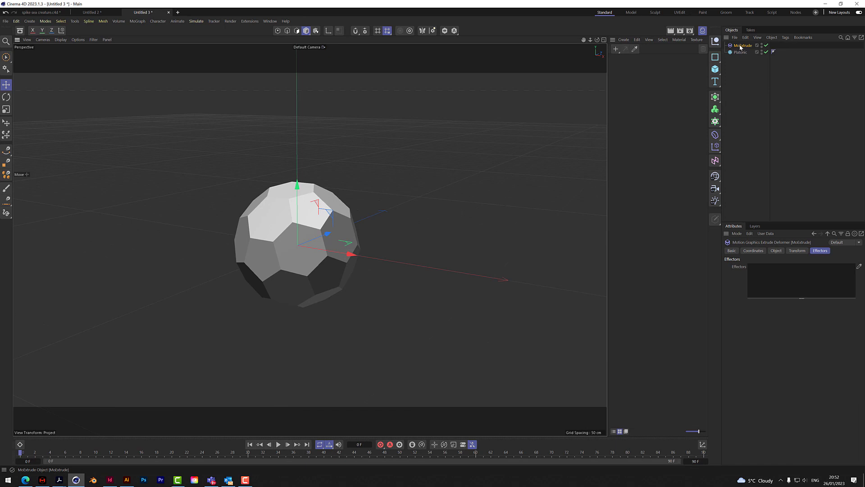
left_click_drag(741, 47, 742, 53)
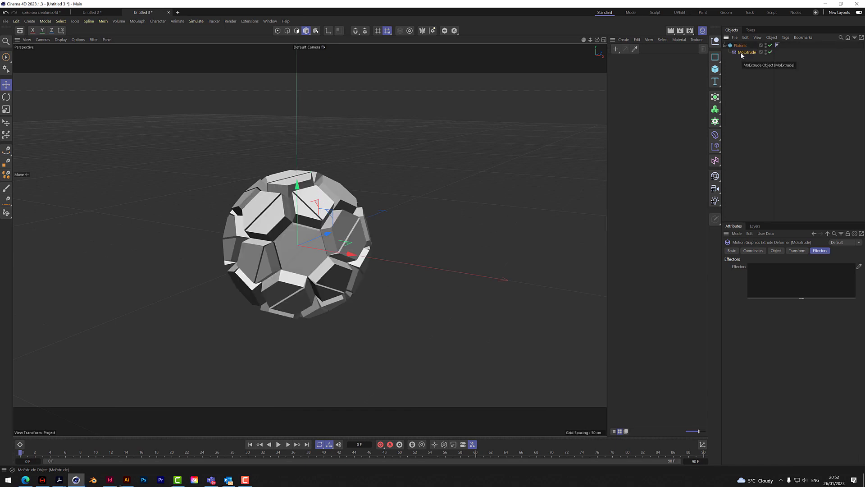
Set the MoExtrude deformer's extrusion steps to 2
mouse_move(591, 40)
left_mouse_down()
mouse_move(639, 25)
mouse_move(597, 28)
mouse_move(530, 11)
mouse_move(543, 26)
mouse_move(597, 40)
left_mouse_up()
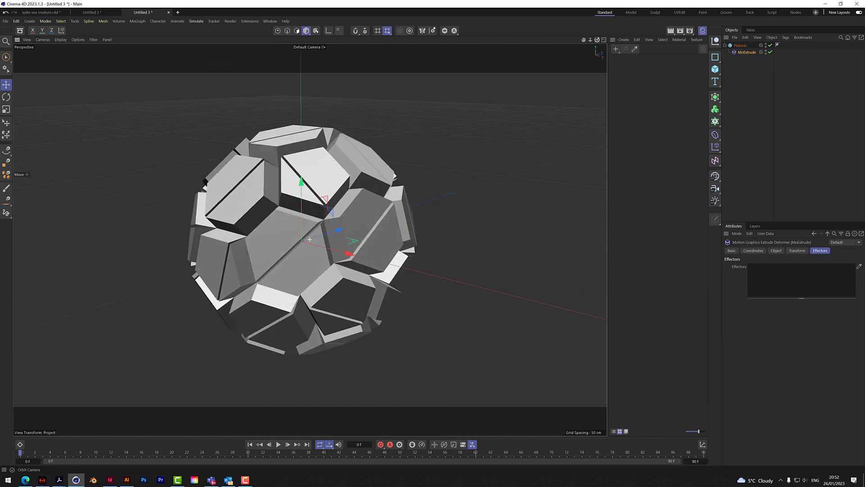
left_click_drag(310, 239, 340, 200)
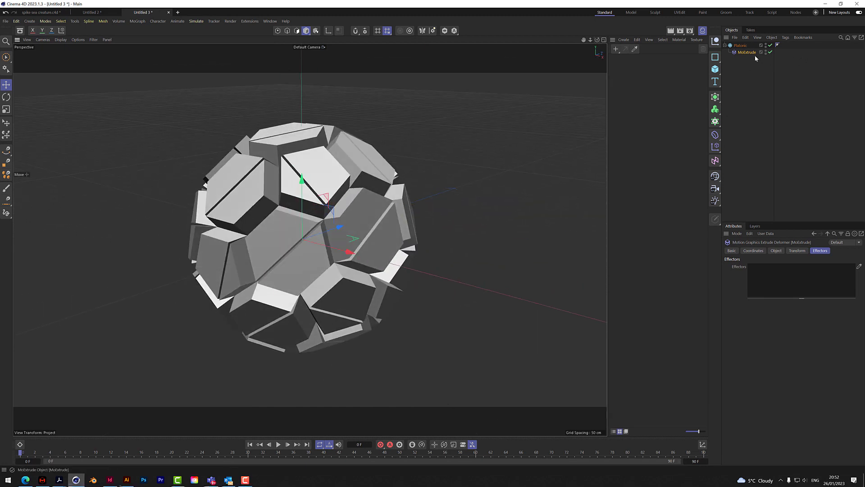
left_click(798, 250)
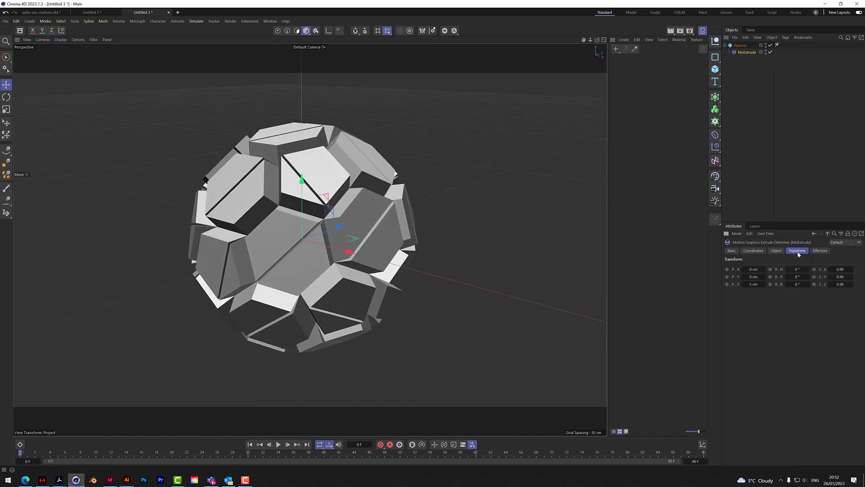
left_click(776, 251)
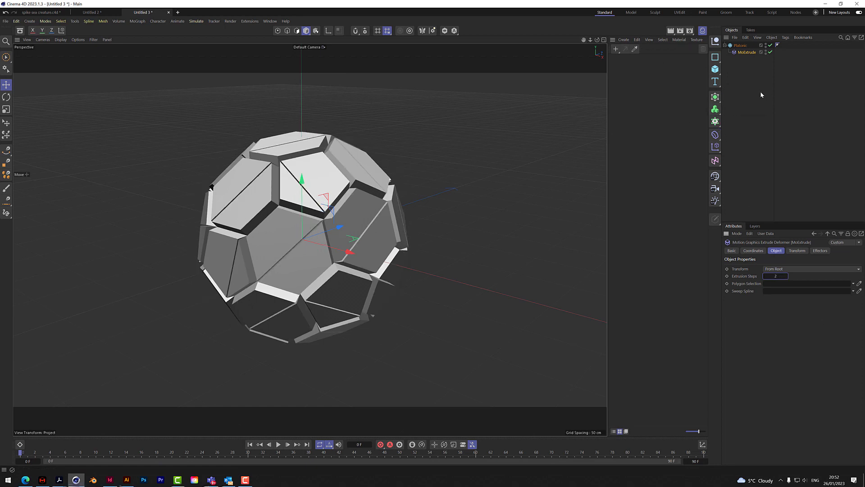
Add a Plain effector to the MoExtrude deformer
left_click(137, 21)
mouse_move(145, 36)
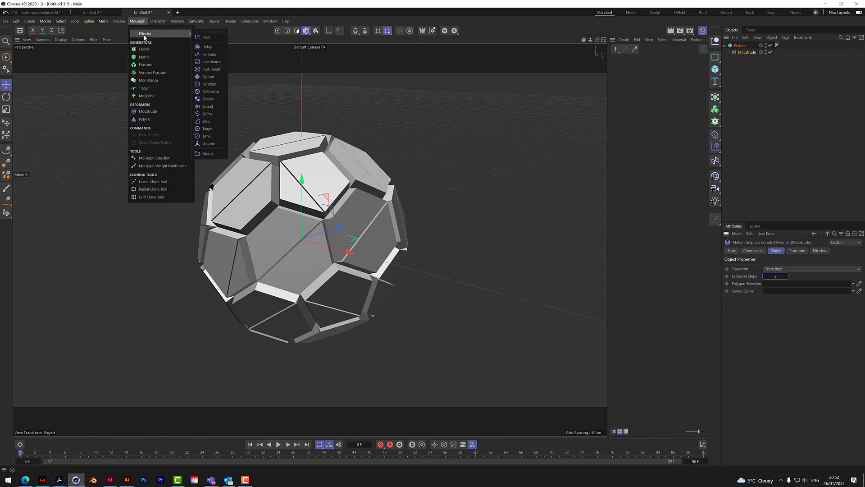
left_click(206, 38)
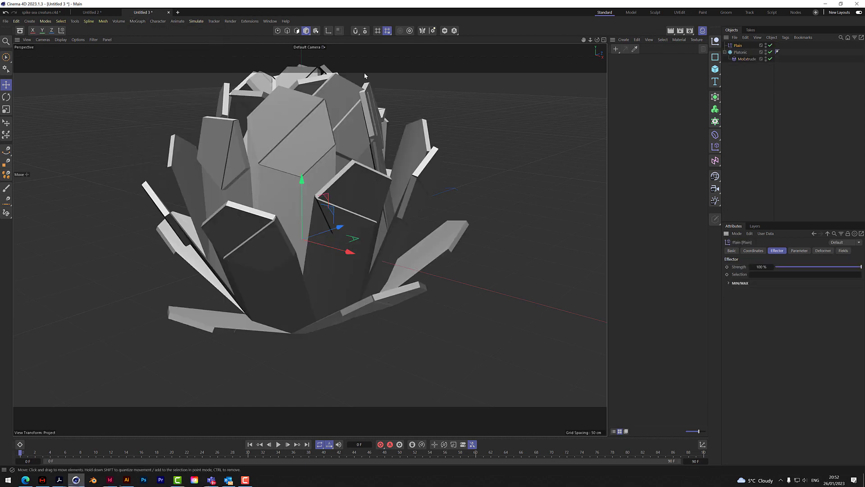
Set the Plain effector's position offset to 0 cm in Y and 63 cm in Z
mouse_move(597, 40)
left_mouse_down()
mouse_move(681, 40)
mouse_move(599, 31)
mouse_move(597, 39)
left_mouse_up()
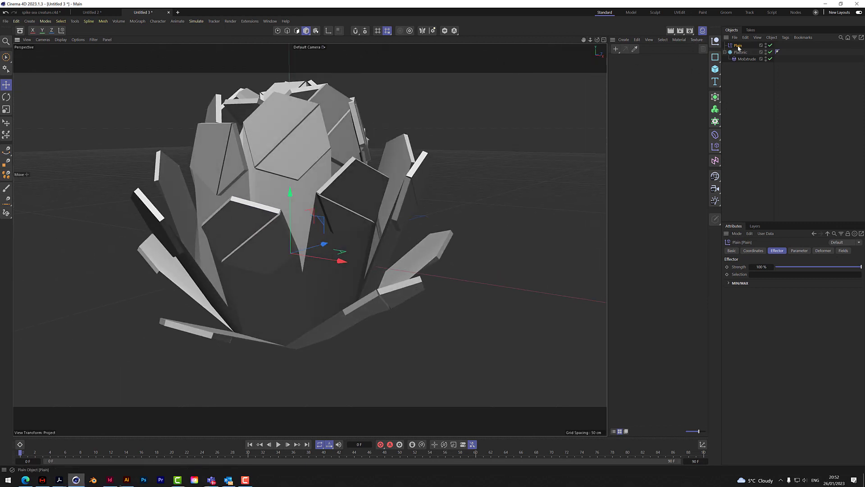
left_click(800, 250)
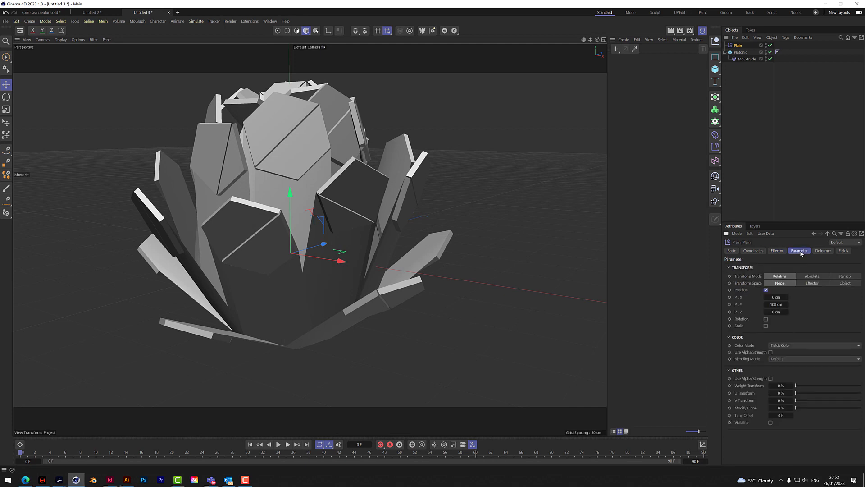
left_click(776, 305)
type("0")
left_click_drag(780, 312, 810, 312)
Add a Random Field to the Plain effector's falloff fields
left_click_drag(590, 40, 566, 45)
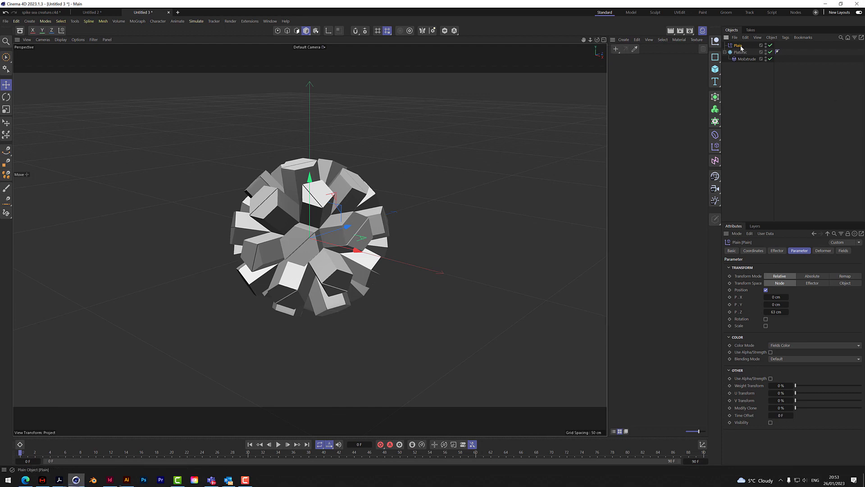
left_click(846, 251)
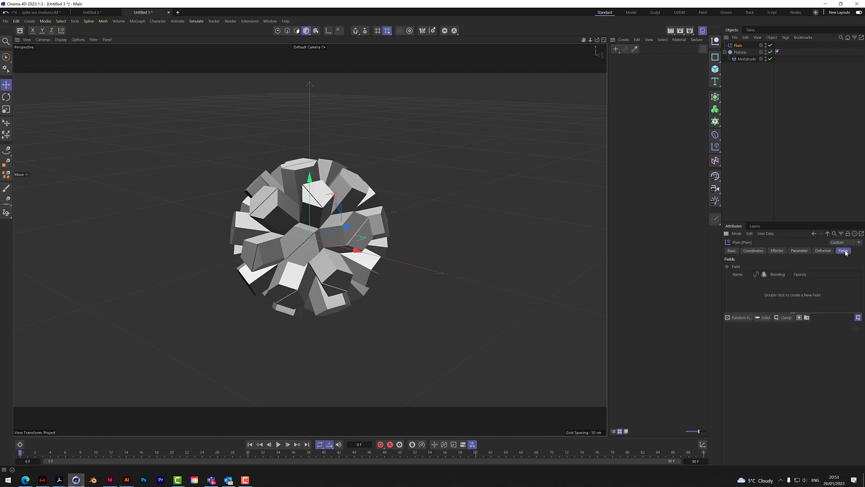
left_click(742, 317)
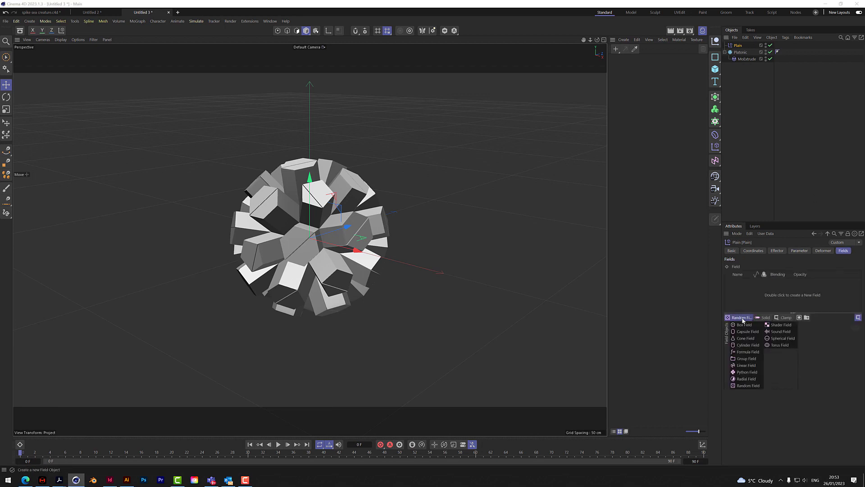
left_click(747, 385)
Set the Random Field's remapping inner offset to 51%
scroll(337, 235, "up", 5)
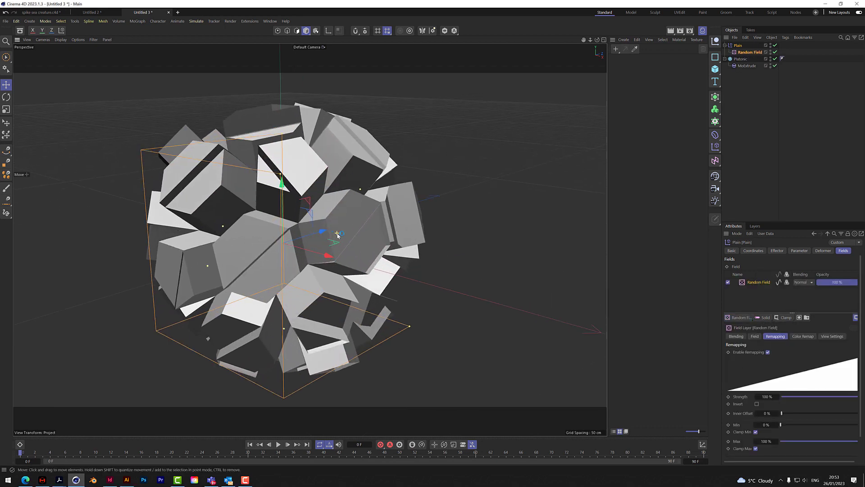
left_click_drag(338, 234, 317, 344, "alt")
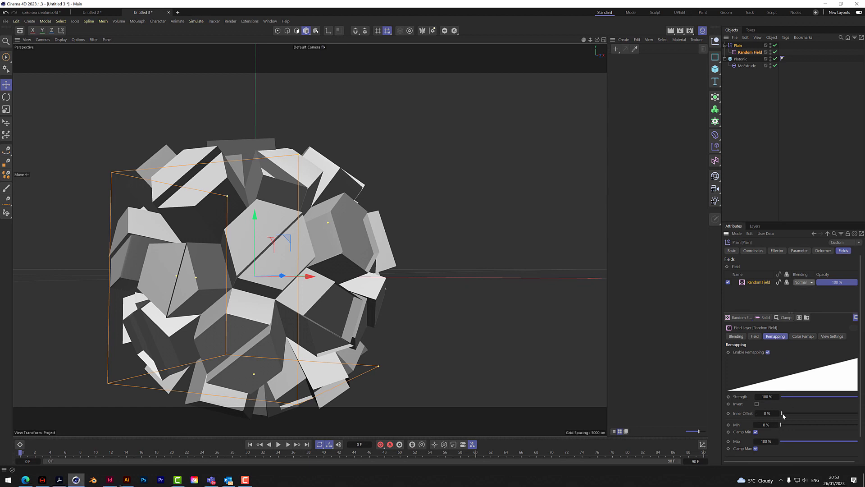
left_click_drag(783, 412, 820, 426)
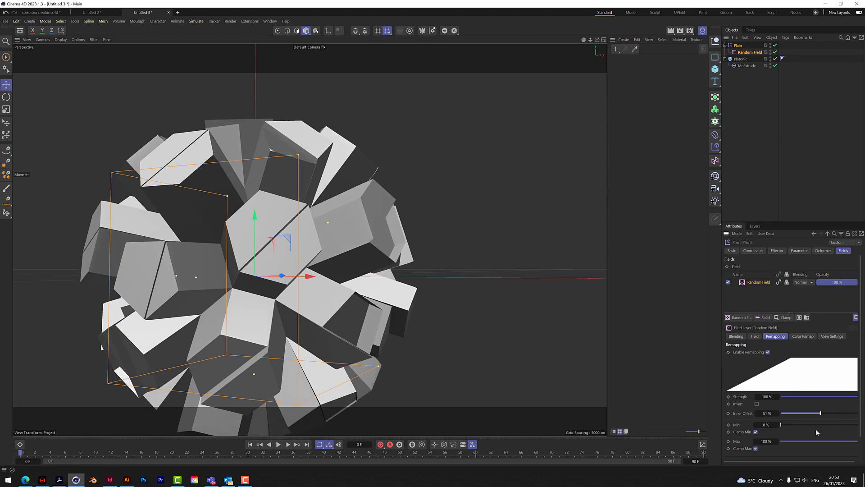
left_click_drag(597, 40, 634, 51)
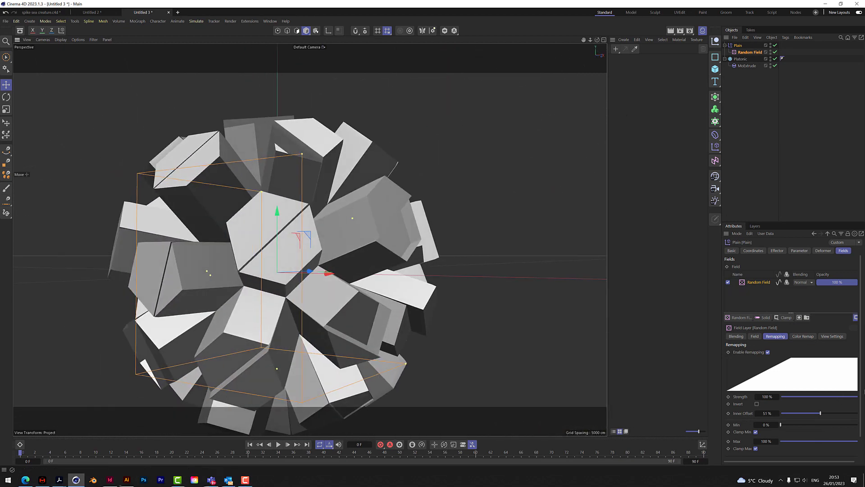
Try the Quantize contour mode in the Random Field's remapping
scroll(861, 383, "down", 2)
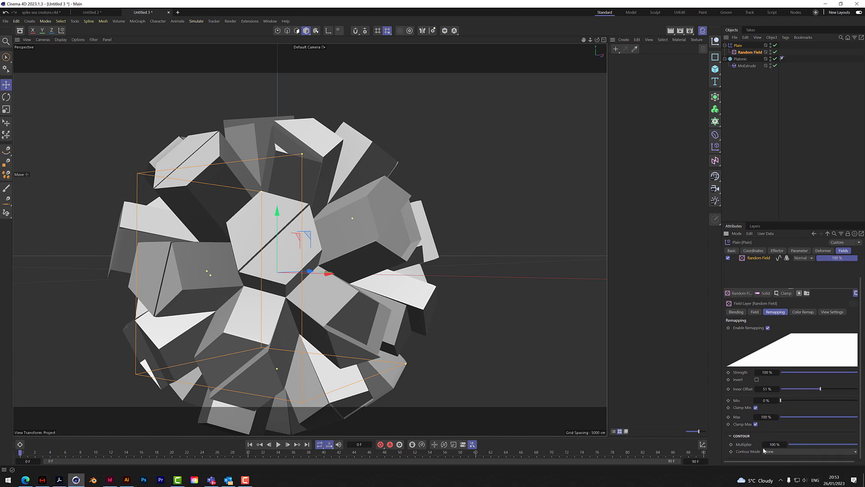
left_click(777, 452)
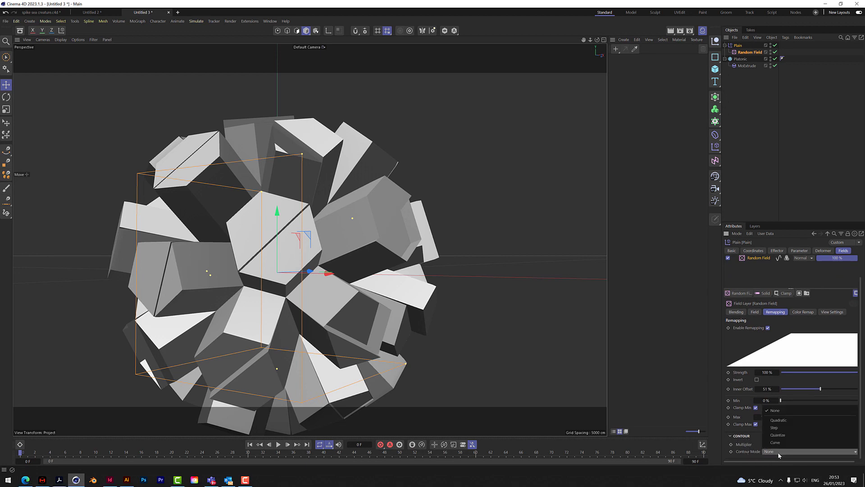
left_click(779, 435)
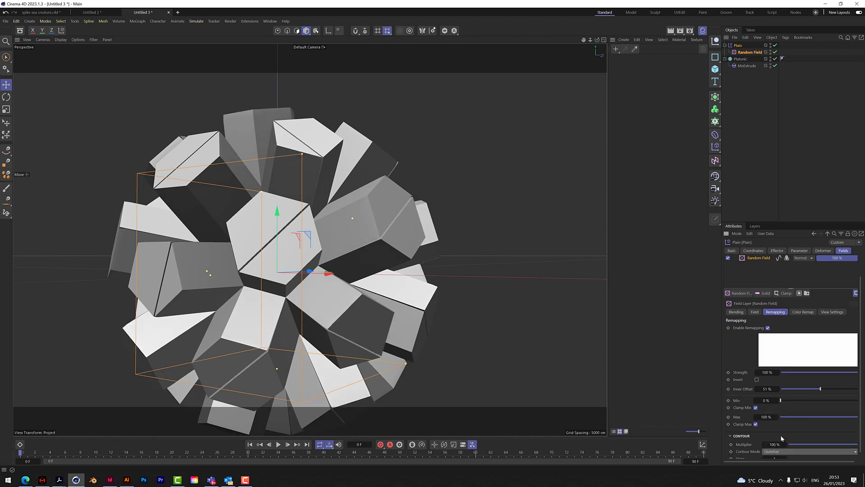
scroll(861, 450, "down", 1)
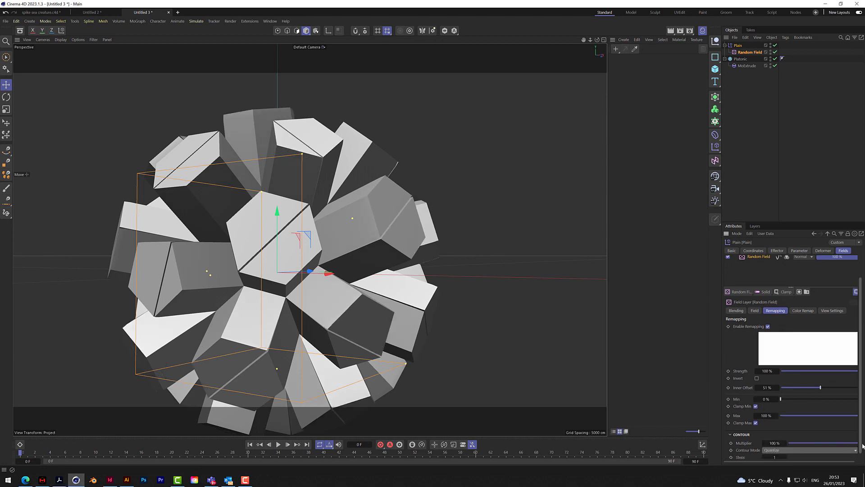
mouse_move(855, 437)
left_mouse_down()
mouse_move(814, 442)
mouse_move(858, 439)
left_mouse_up()
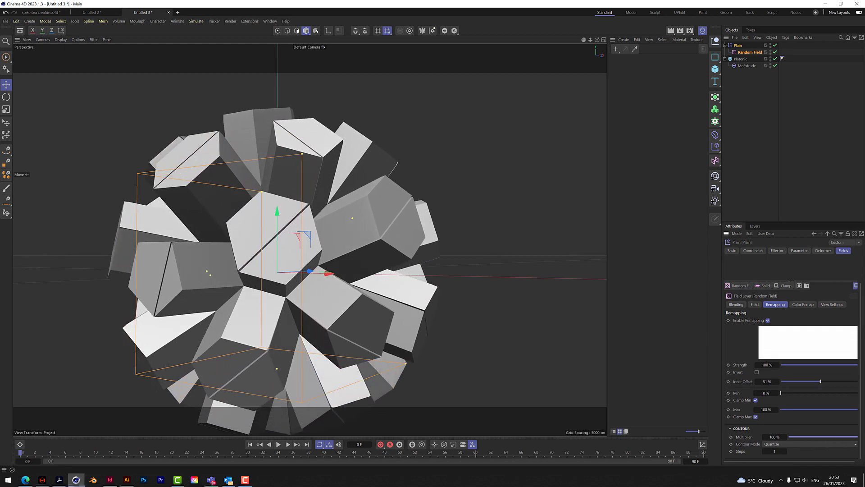
Set the Random Field's contour mode to Quadratic with a curve value of 93%
left_click(787, 445)
left_click(785, 415)
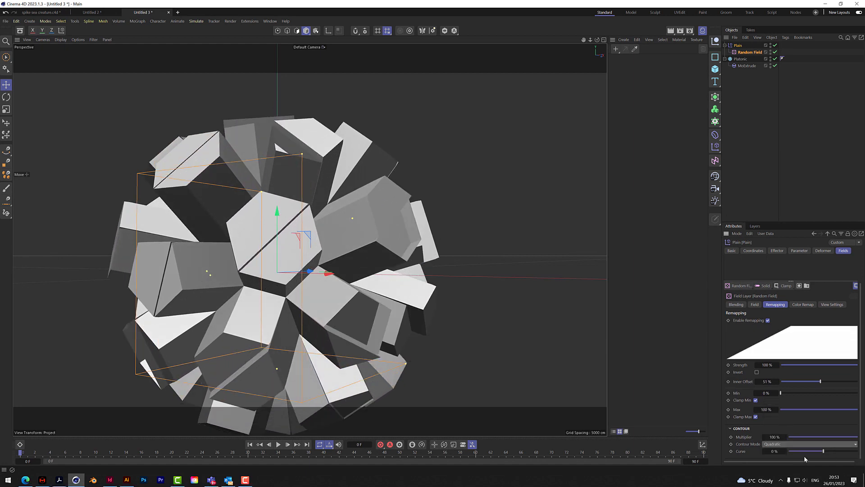
left_click_drag(823, 452, 857, 461)
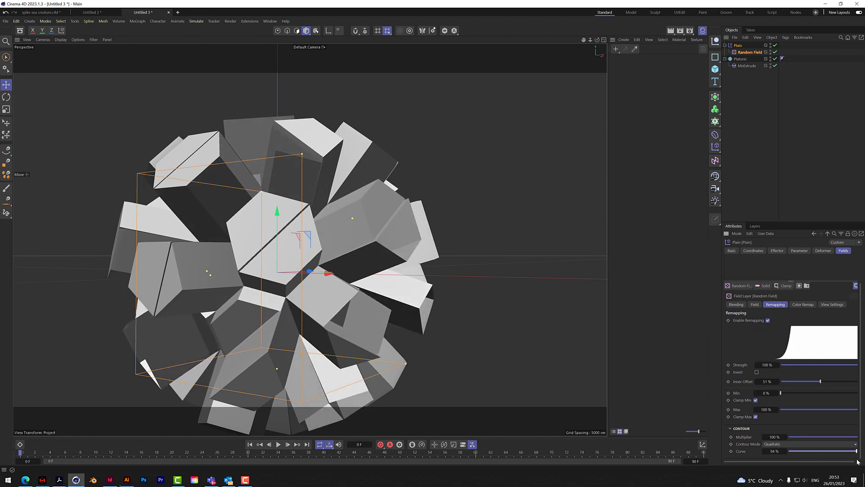
left_click_drag(405, 230, 234, 248, "alt")
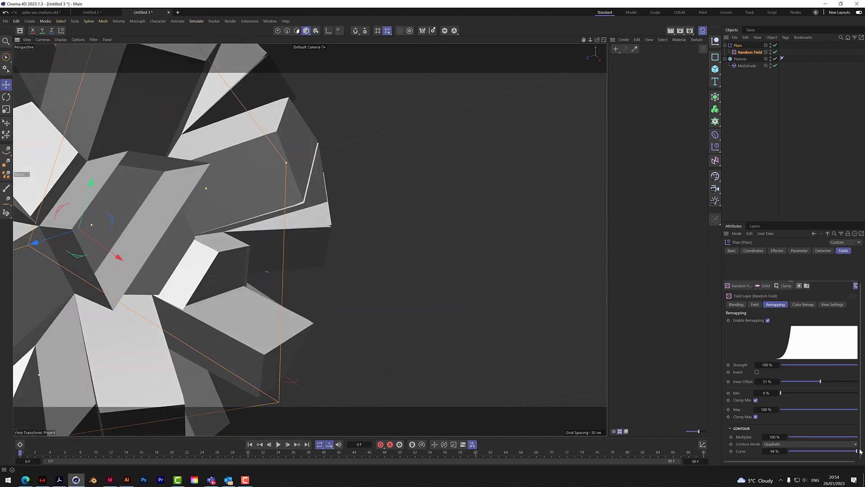
left_click_drag(857, 451, 860, 479)
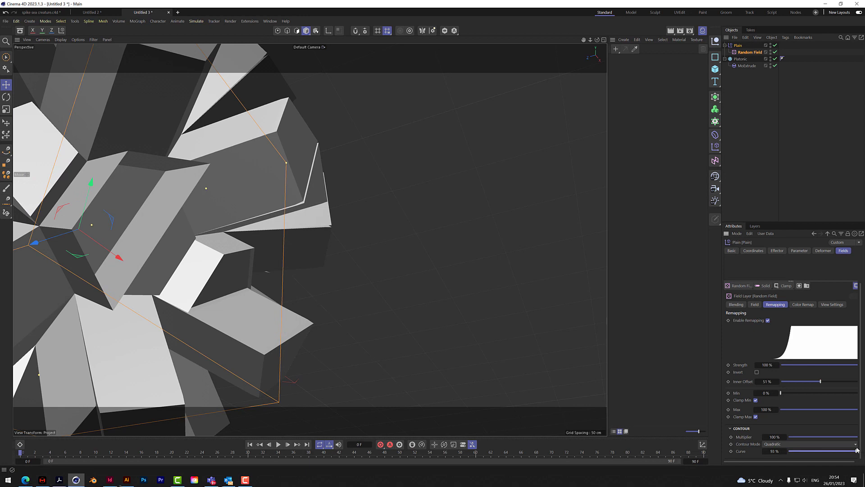
scroll(310, 239, "down", 5)
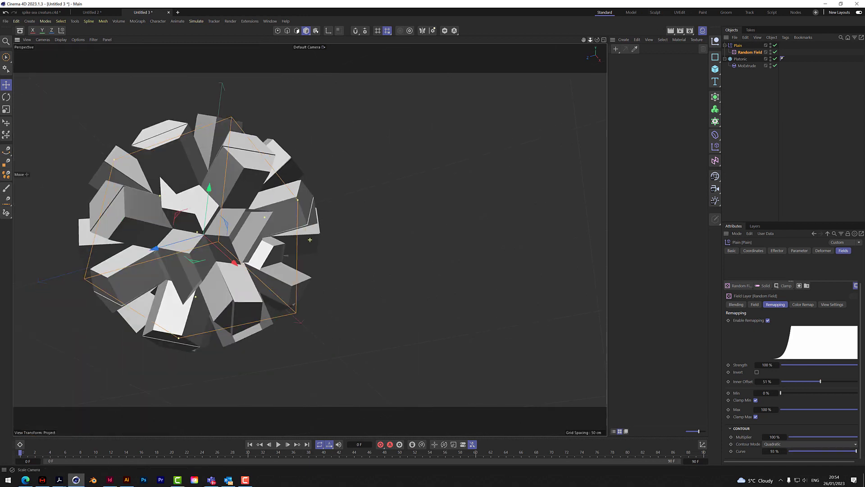
left_click_drag(591, 40, 572, 33)
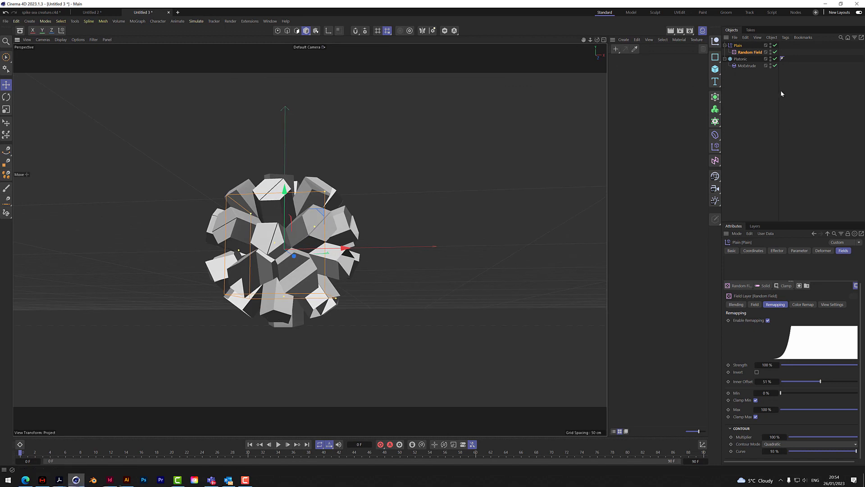
Add a Subdivision Surface and make the Platonic object its child
left_click(716, 98)
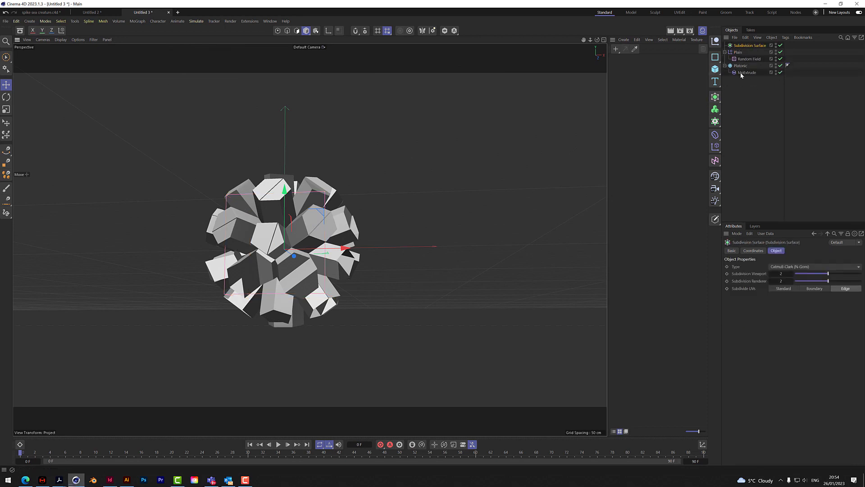
left_click_drag(741, 67, 747, 46)
scroll(469, 134, "up", 5)
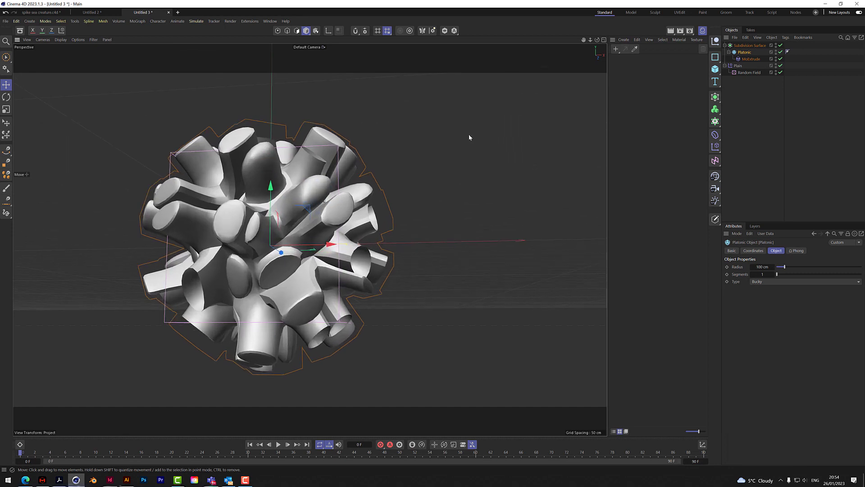
Switch the perspective view's display to Gouraud Shading (Lines)
left_click_drag(469, 134, 491, 149, "alt")
left_click_drag(310, 240, 318, 255, "alt")
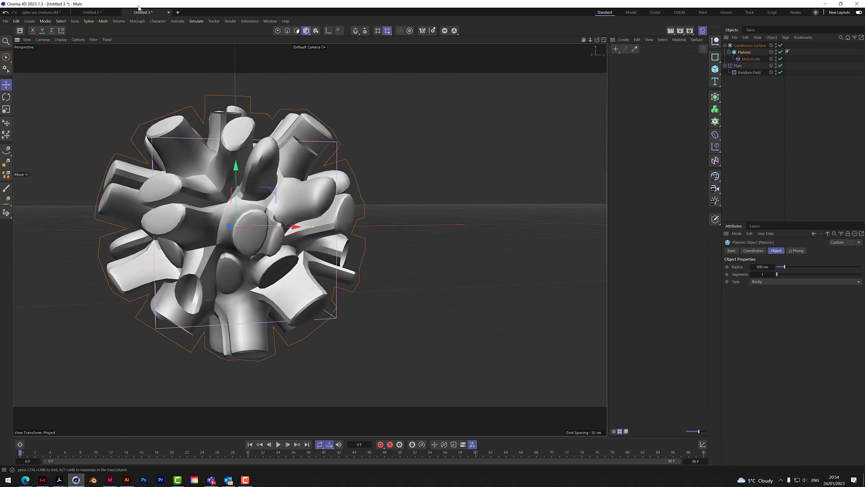
left_click(61, 39)
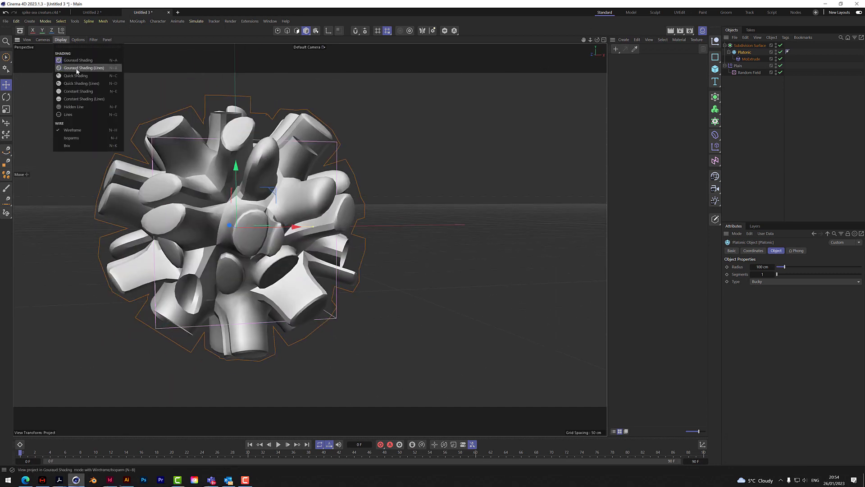
left_click(119, 65)
Examine the subdivided, extruded mesh from several angles and at different distances
left_click_drag(597, 40, 622, 46)
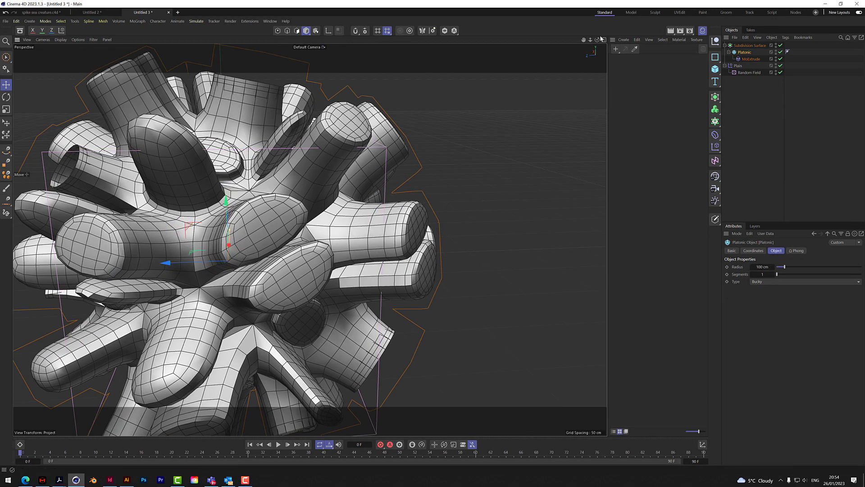
left_click_drag(193, 226, 474, 90, "alt")
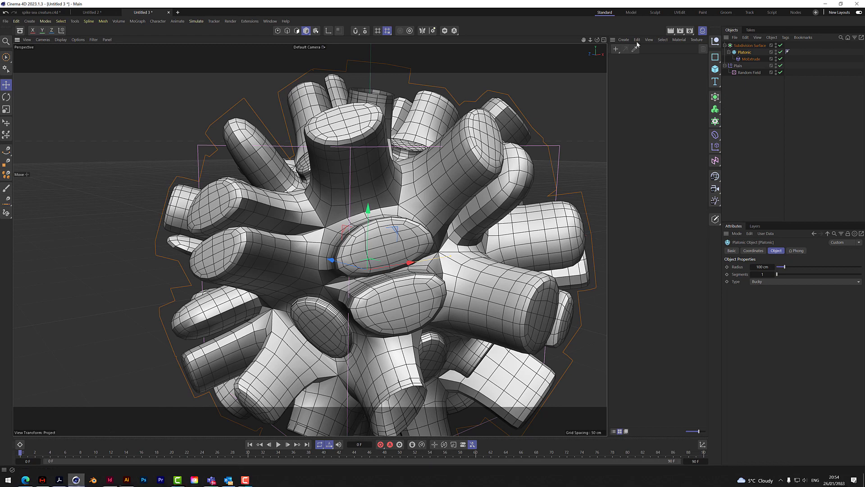
left_click_drag(597, 41, 597, 41)
scroll(315, 138, "up", 3)
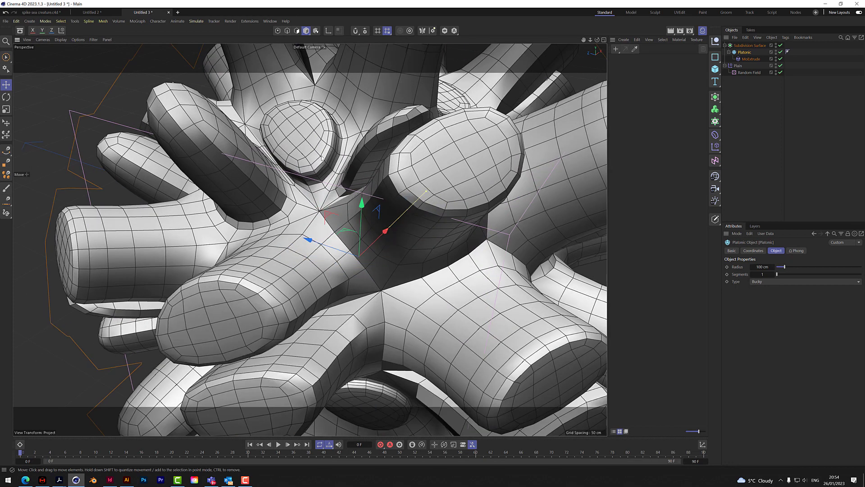
scroll(331, 135, "down", 2)
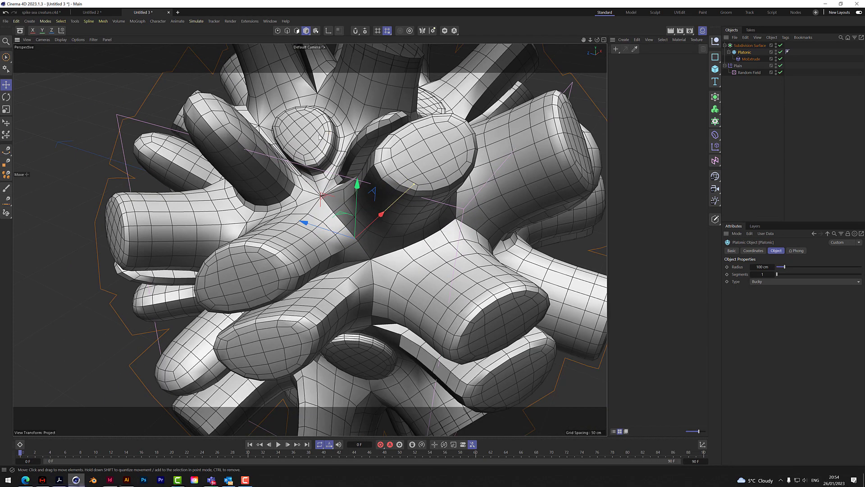
scroll(324, 139, "down", 5)
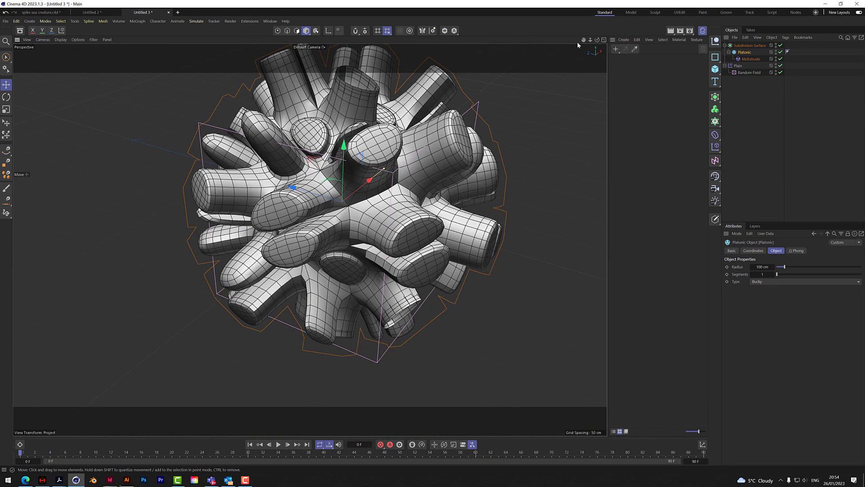
left_click_drag(597, 40, 598, 68)
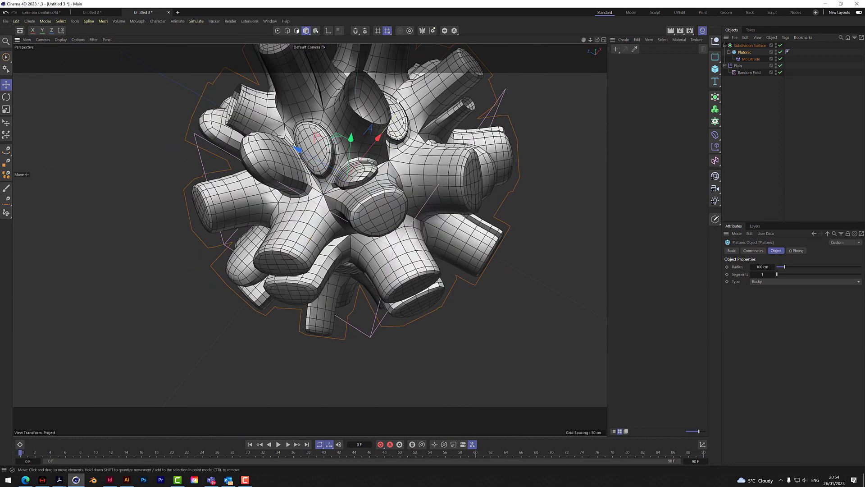
scroll(365, 109, "up", 4)
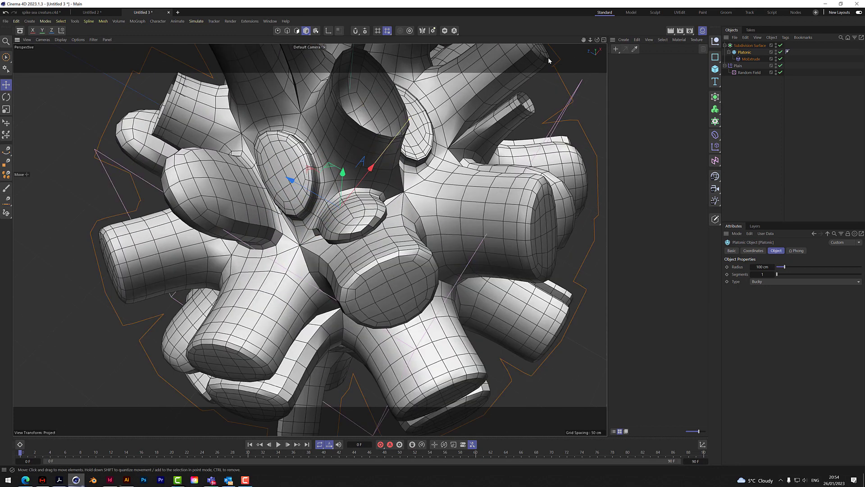
left_click_drag(590, 39, 563, 39)
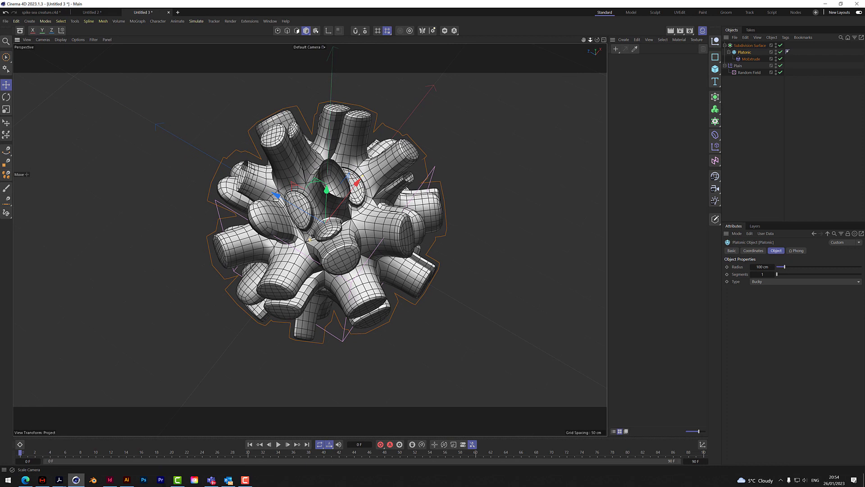
Set the Random Field's contour curve to 92% and keep its multiplier at 100%
left_click(749, 72)
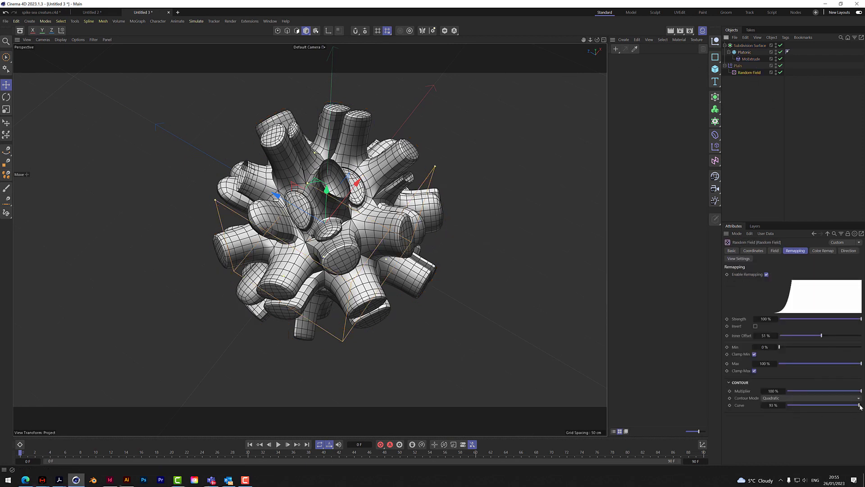
left_click_drag(859, 405, 859, 426)
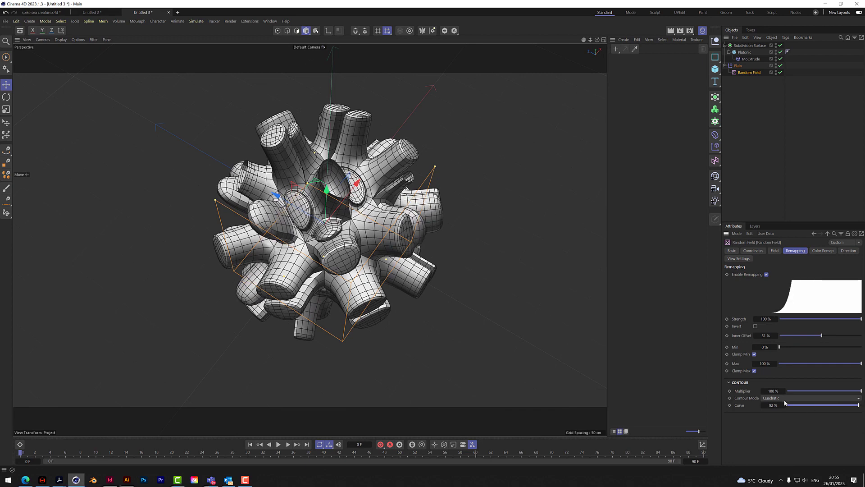
mouse_move(861, 391)
left_mouse_down()
mouse_move(783, 401)
mouse_move(864, 401)
left_mouse_up()
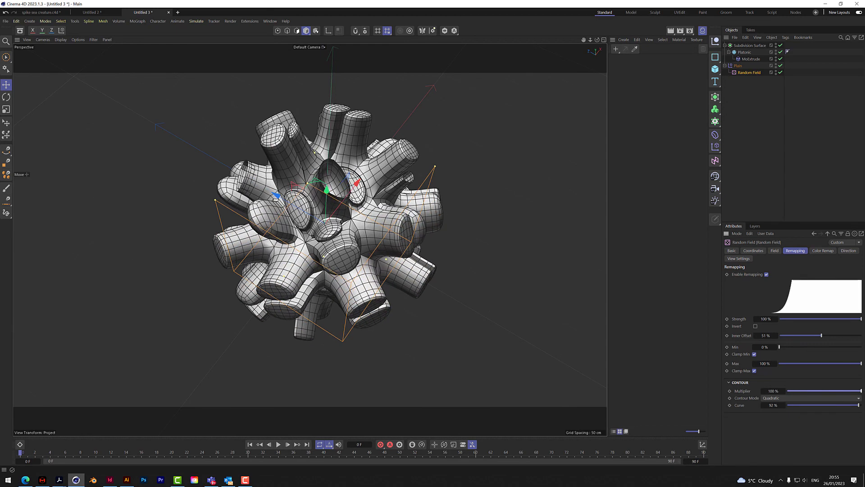
Lengthen the spikes by setting the Plain effector's Z position to 244 cm
left_click(739, 66)
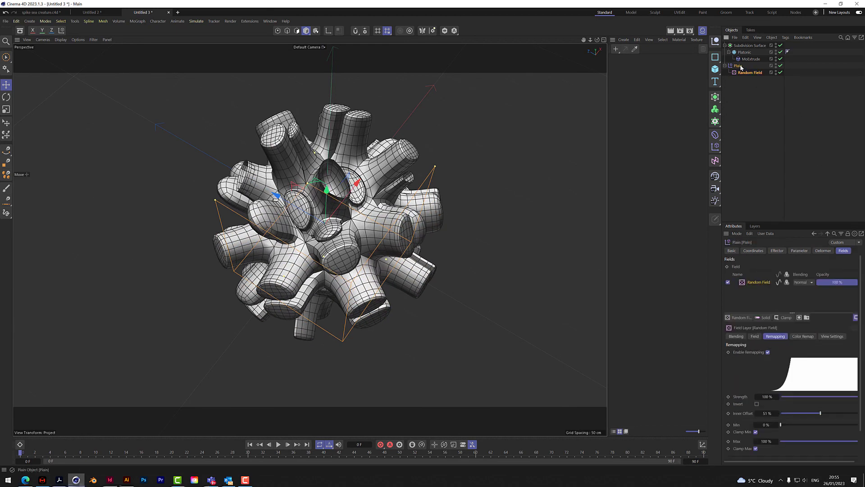
left_click(795, 249)
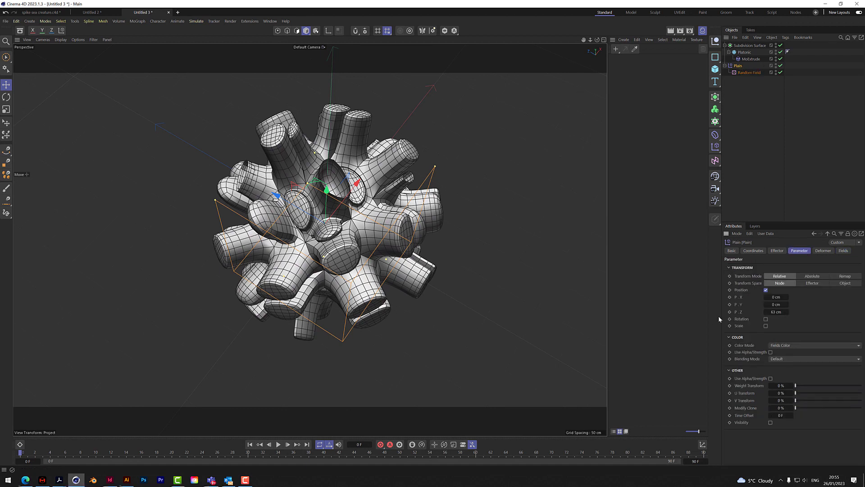
left_click(775, 312)
type("80")
key("Return")
left_click_drag(787, 312, 859, 312)
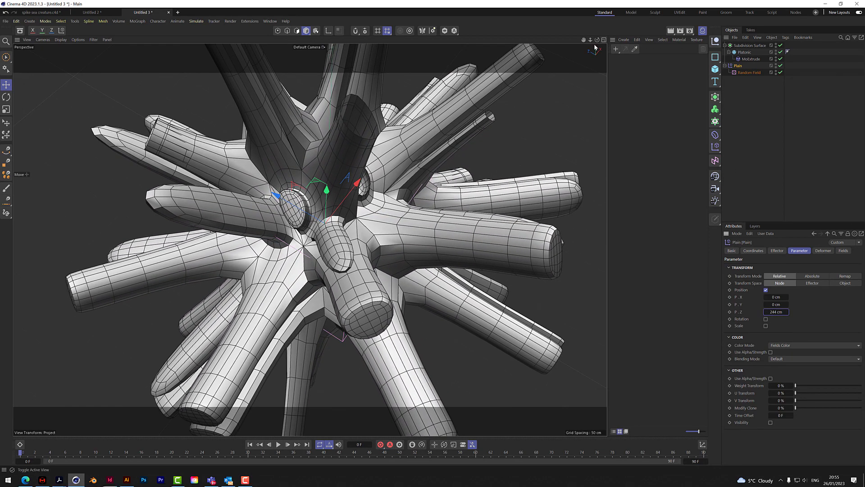
left_click_drag(590, 40, 541, 39)
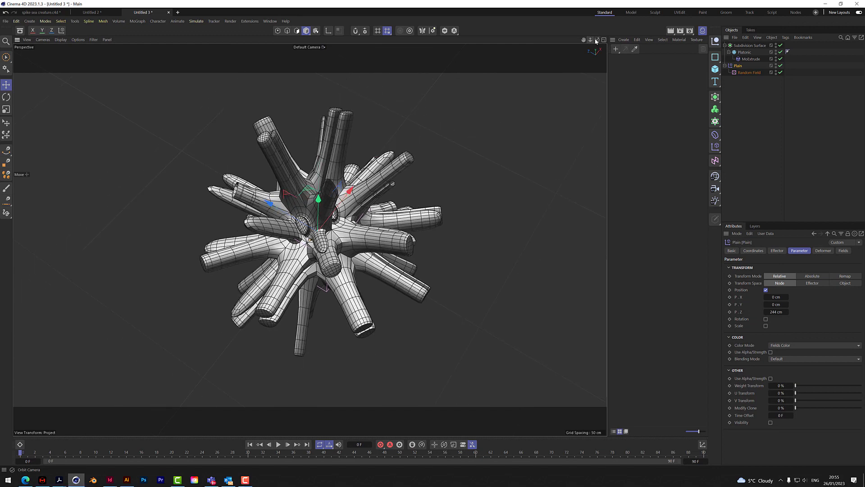
left_click_drag(598, 40, 683, 45)
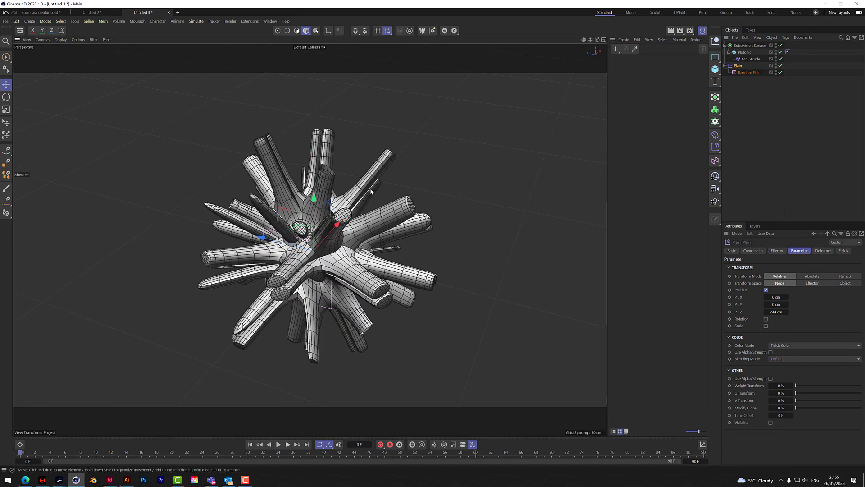
mouse_move(597, 40)
left_mouse_down()
mouse_move(627, 32)
mouse_move(672, 56)
mouse_move(609, 40)
left_mouse_up()
Set the gravity in the project's simulation scene settings to 0 cm
left_click(757, 129)
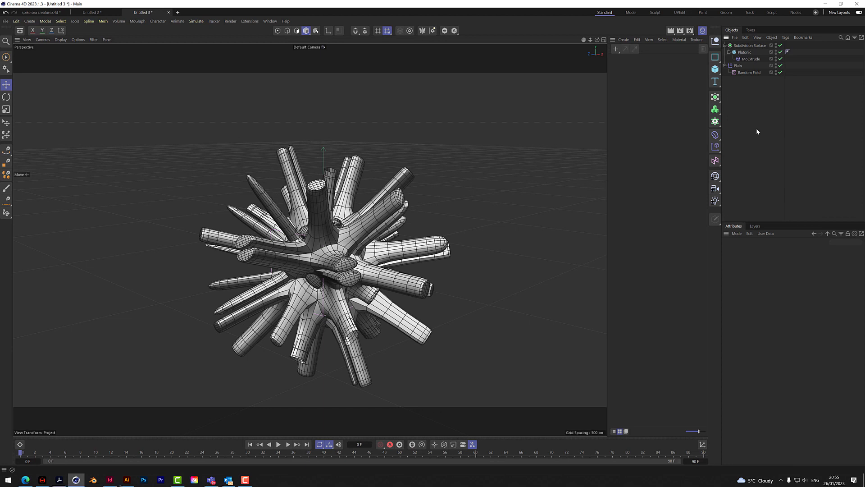
key("ctrl+d")
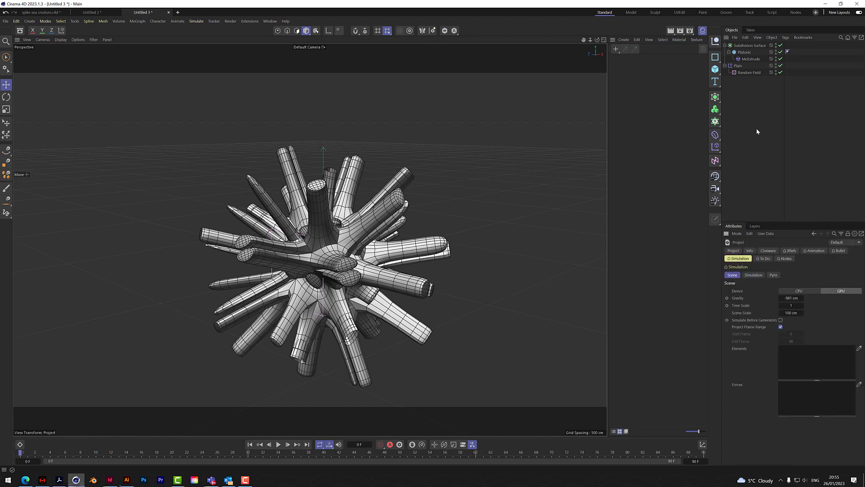
left_click(791, 298)
type("0")
mouse_move(598, 40)
left_mouse_down()
mouse_move(591, 52)
mouse_move(596, 42)
left_mouse_up()
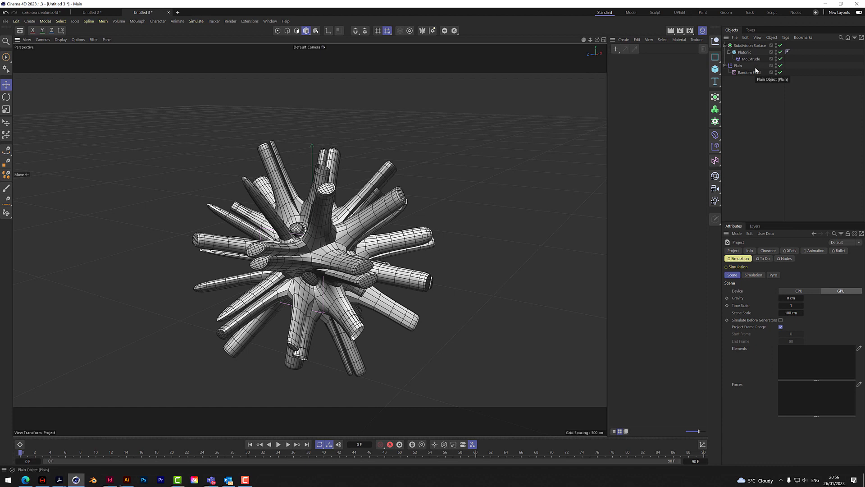
Add a Soft Body simulation tag to the Platonic object
left_click(743, 53)
right_click(746, 53)
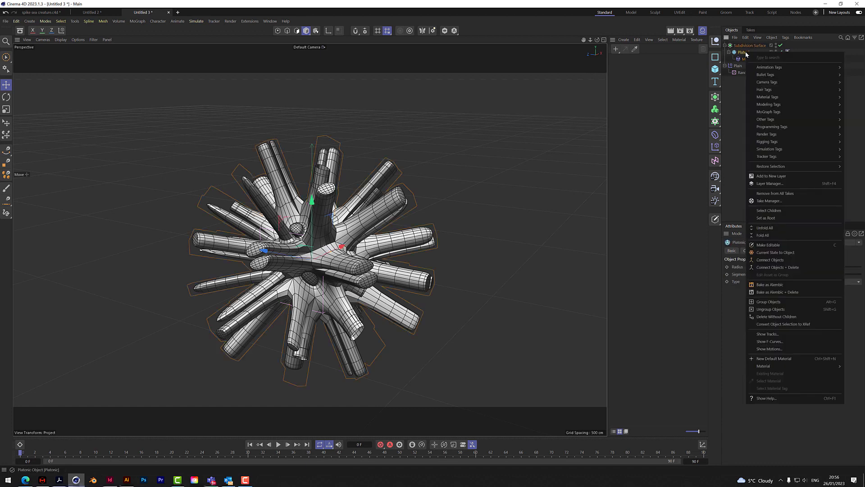
mouse_move(774, 151)
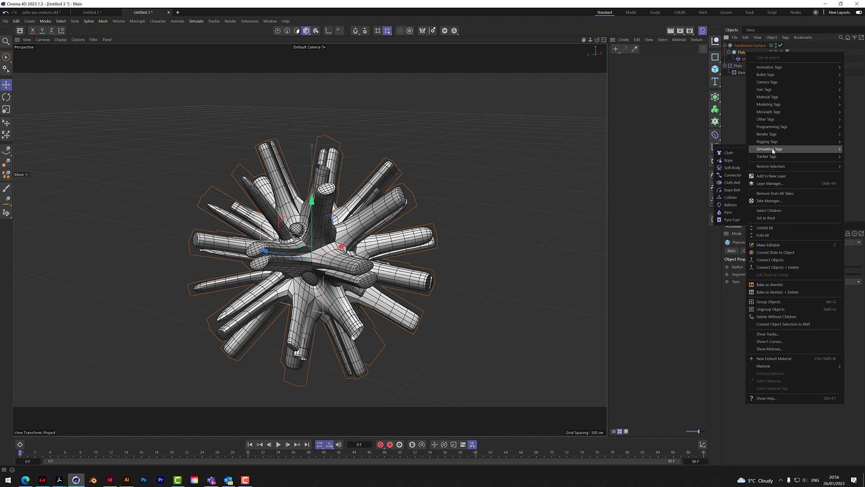
left_click(730, 168)
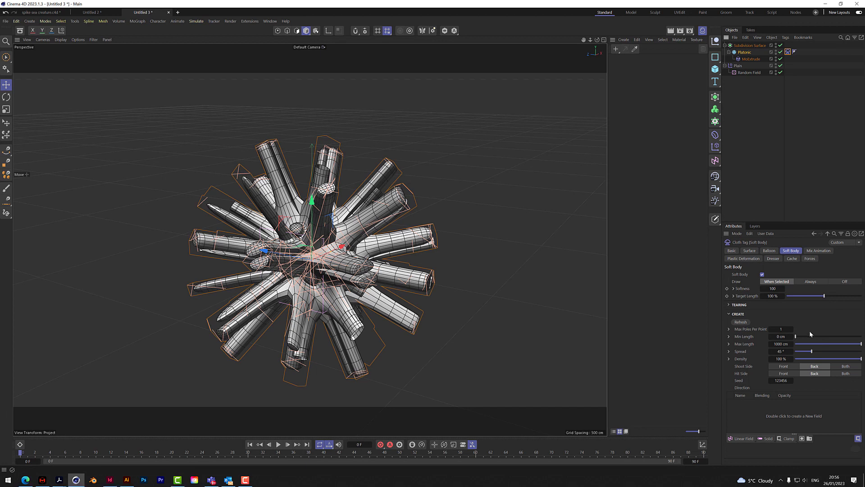
Enable the Balloon option on the Platonic's soft body tag and return to its Soft Body settings
left_click(770, 251)
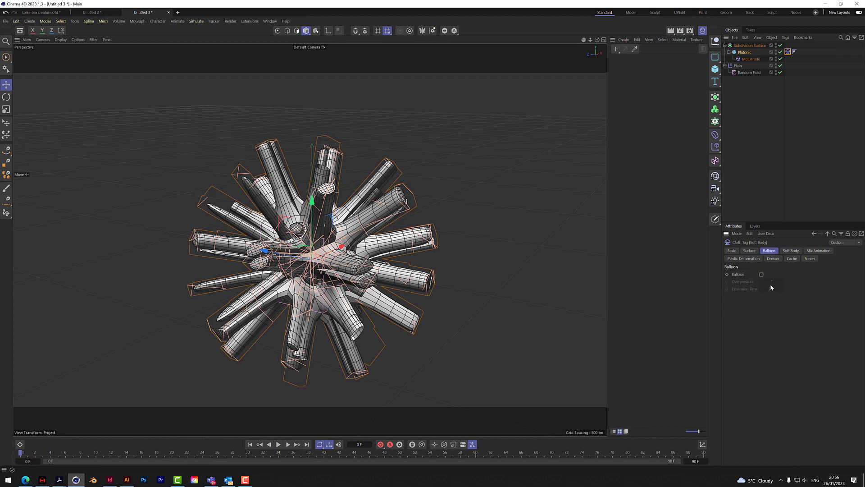
left_click(762, 274)
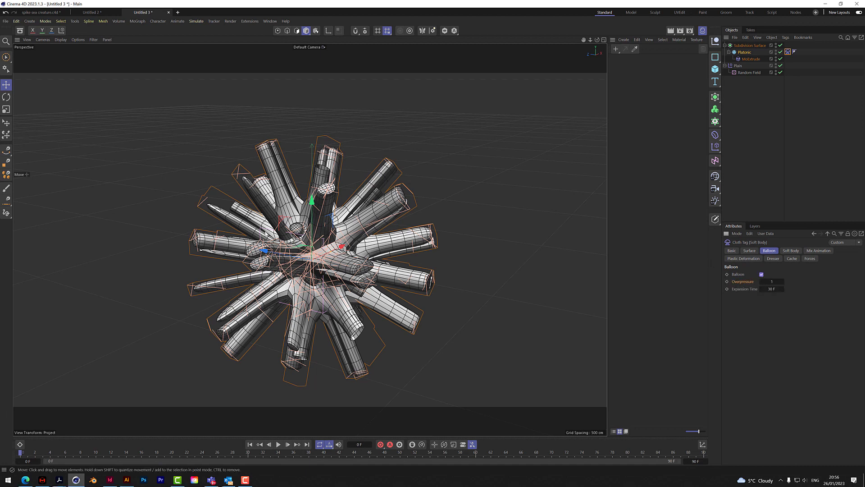
left_click(791, 251)
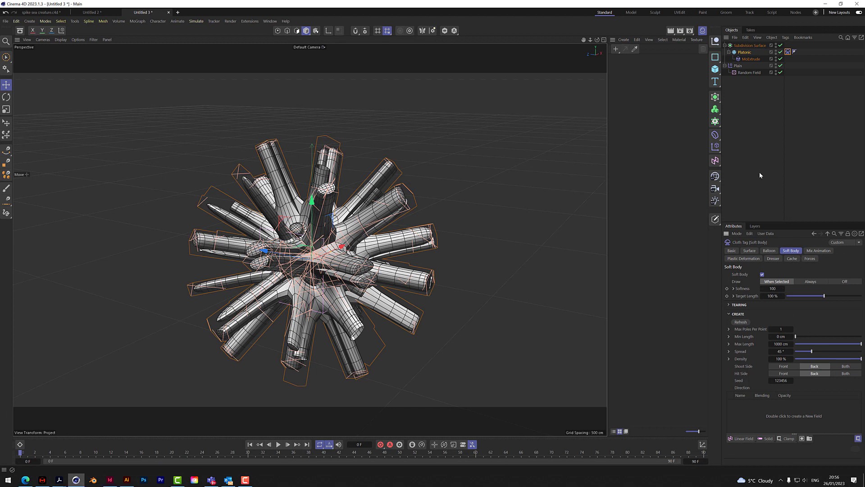
Add a Turbulence force to the scene
left_click(196, 21)
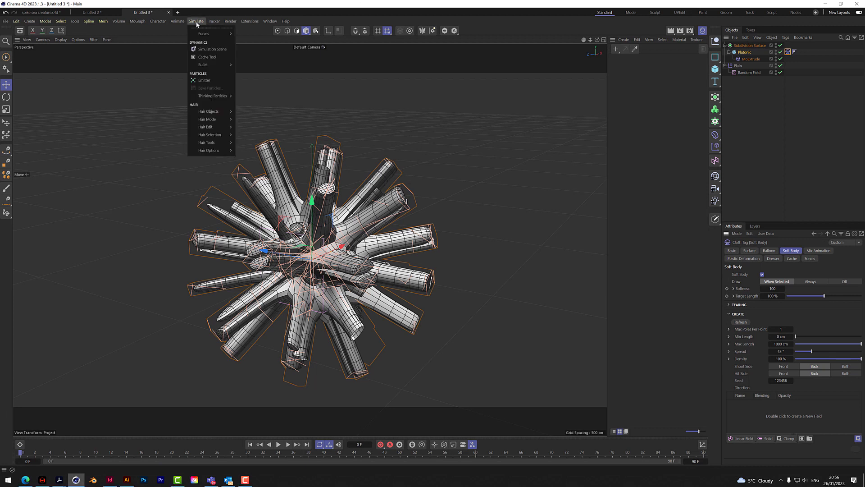
mouse_move(208, 36)
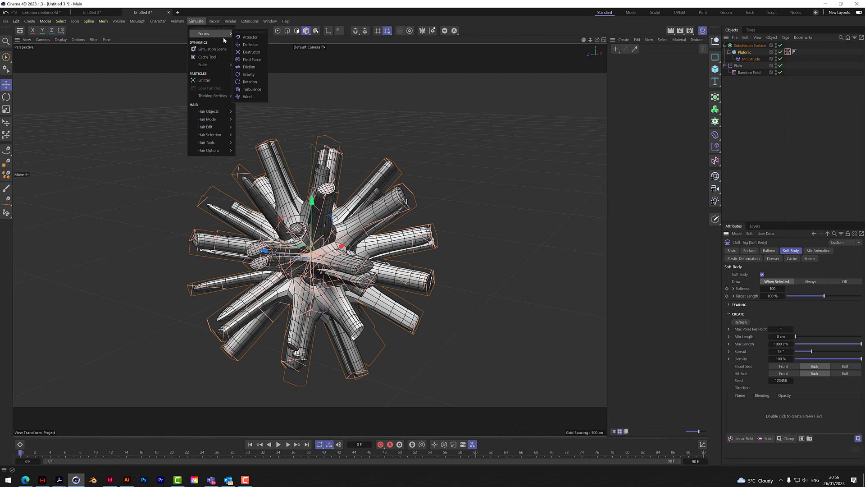
left_click(251, 89)
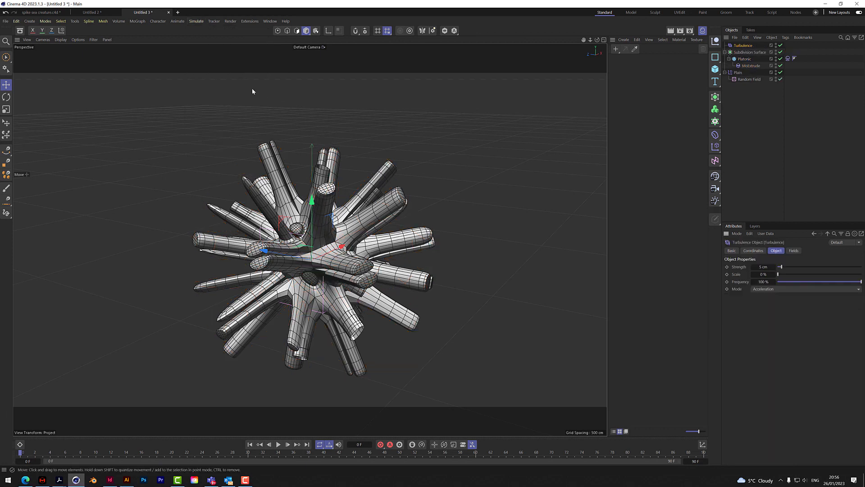
Set the Turbulence strength to 80 cm and scale to 40%, and play the simulation to test it
left_click(768, 266)
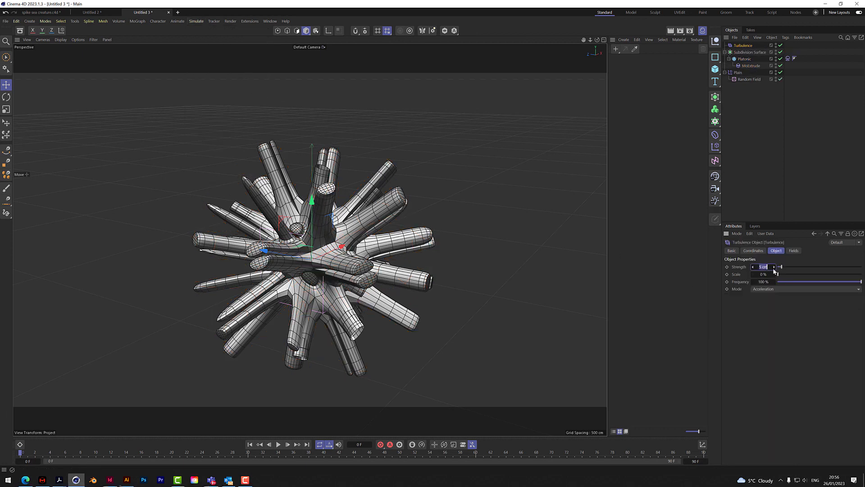
type("80")
left_click(766, 275)
type("40")
key("Return")
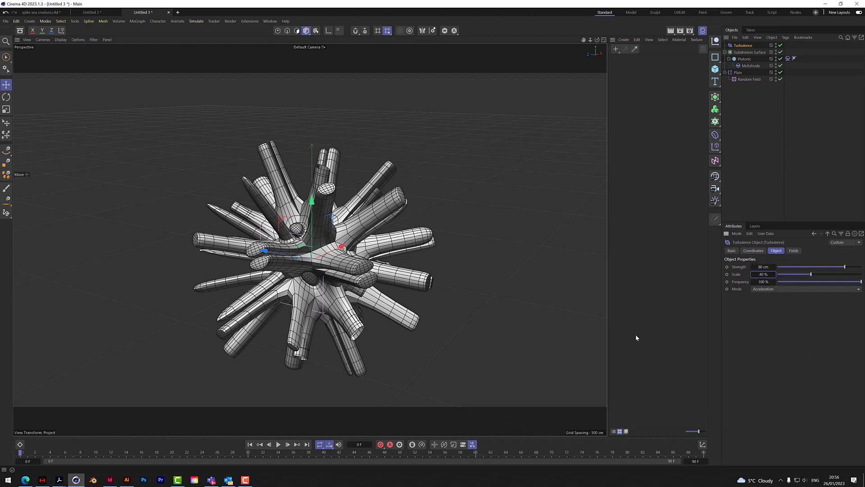
left_click(279, 445)
left_click(278, 445)
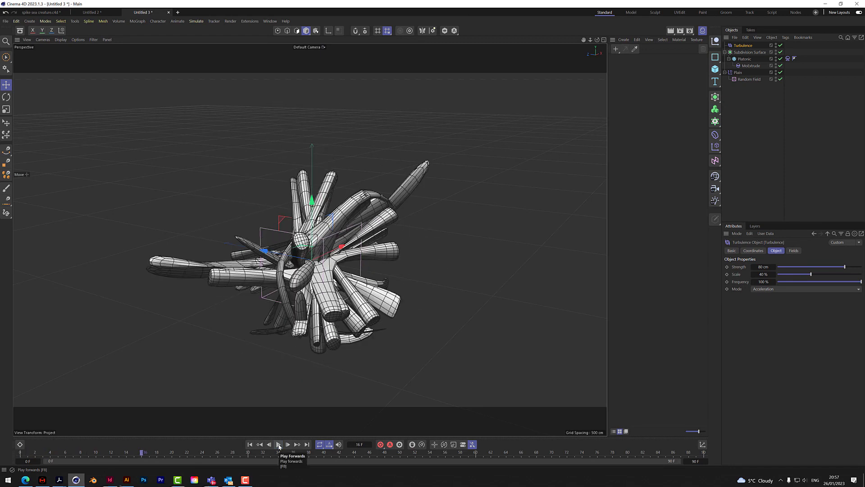
Move the soft body tag from the Platonic to the Subdivision Surface and play the simulation from the start to test it
left_click(250, 444)
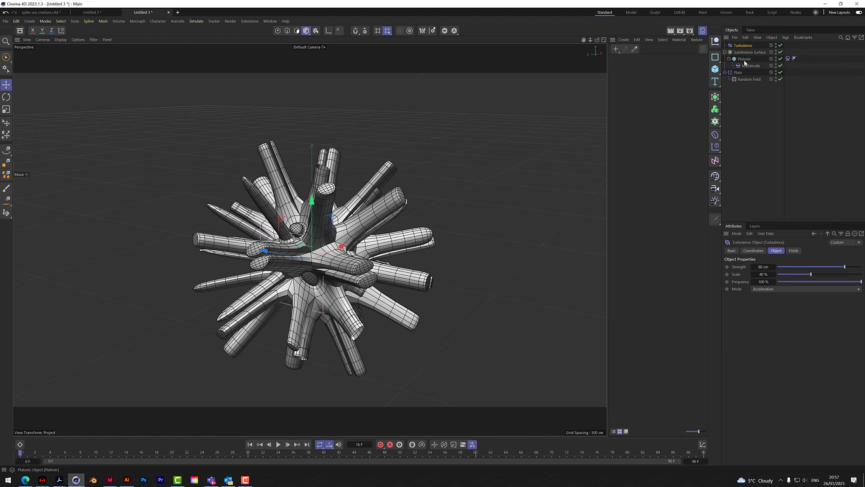
left_click_drag(788, 58, 757, 52)
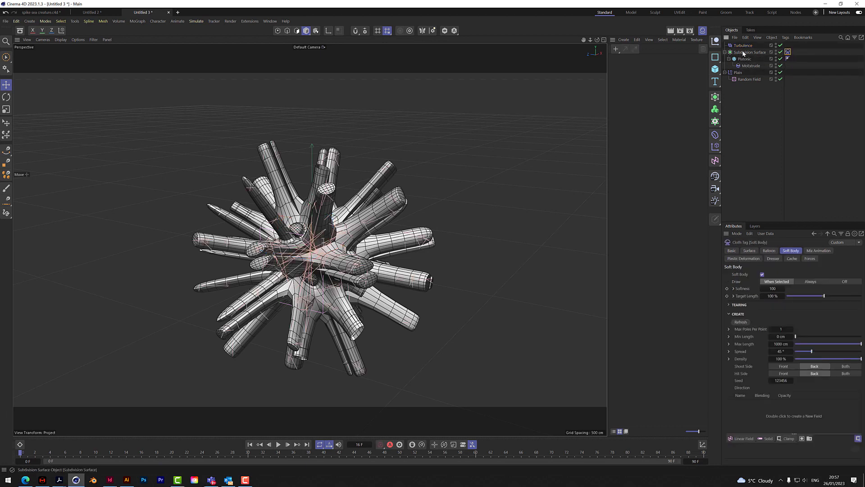
left_click(781, 52)
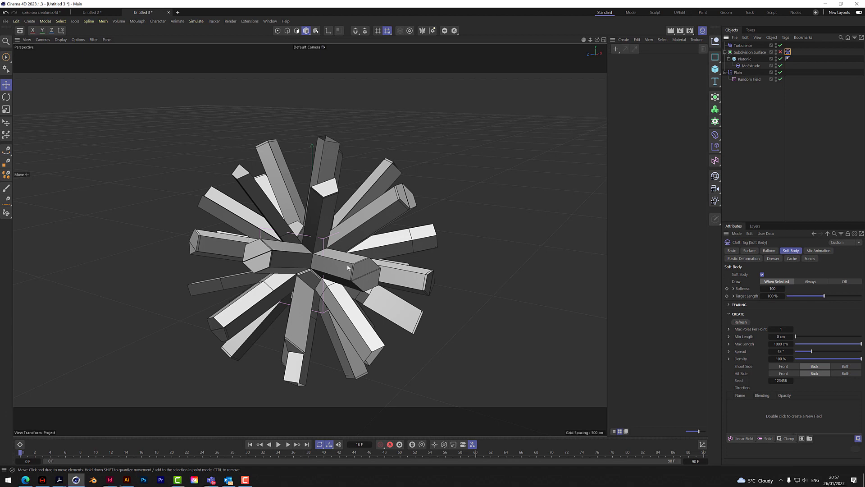
left_click(781, 52)
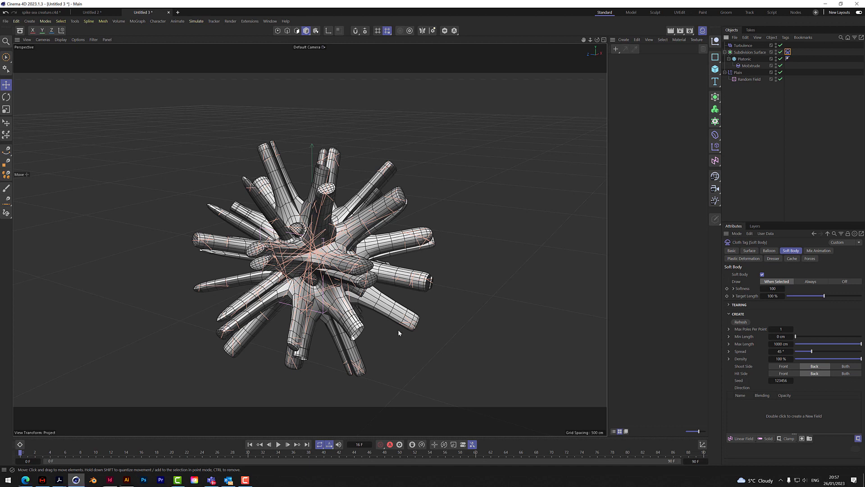
left_click(771, 172)
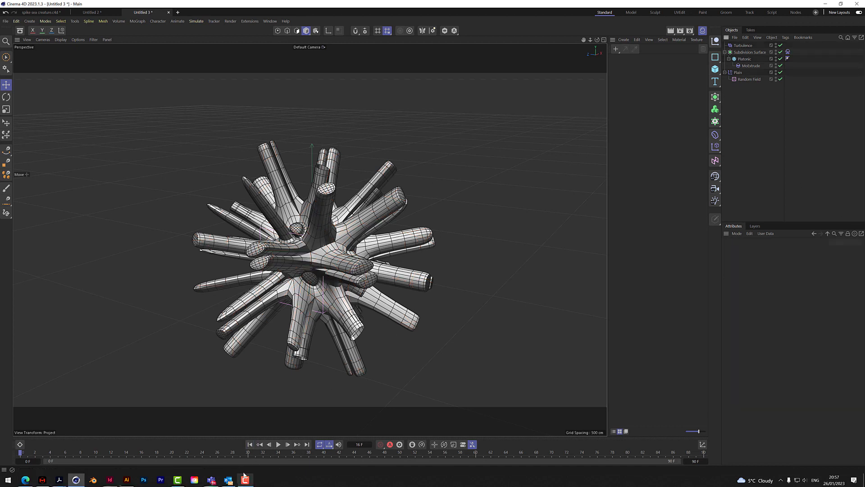
left_click(278, 444)
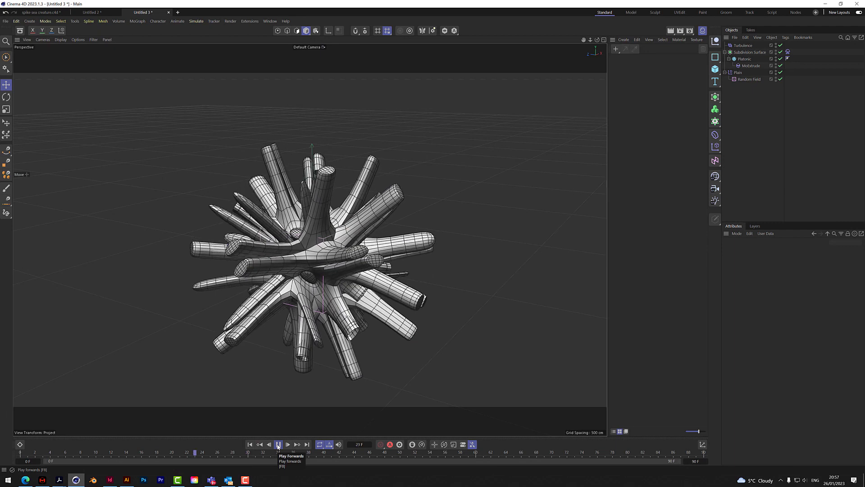
left_click(278, 456)
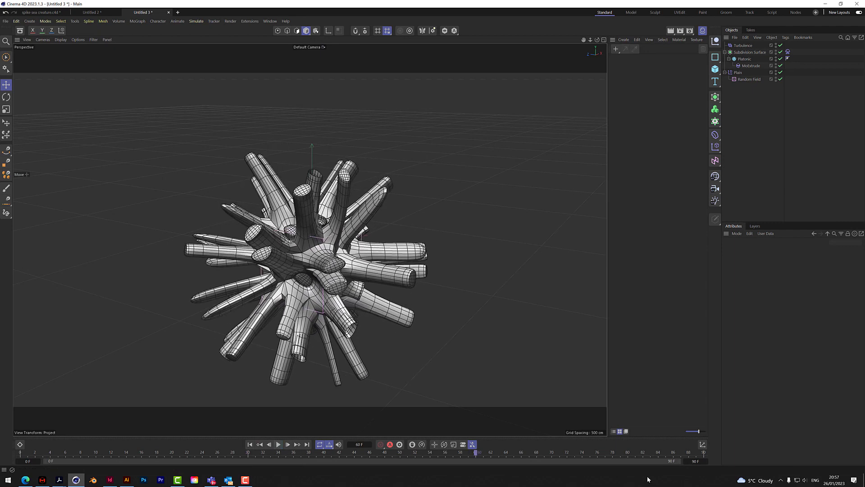
Extend the timeline to 500 frames and play the simulation, checking the creature's movement from several angles
double_click(698, 461)
type("500")
key("Return")
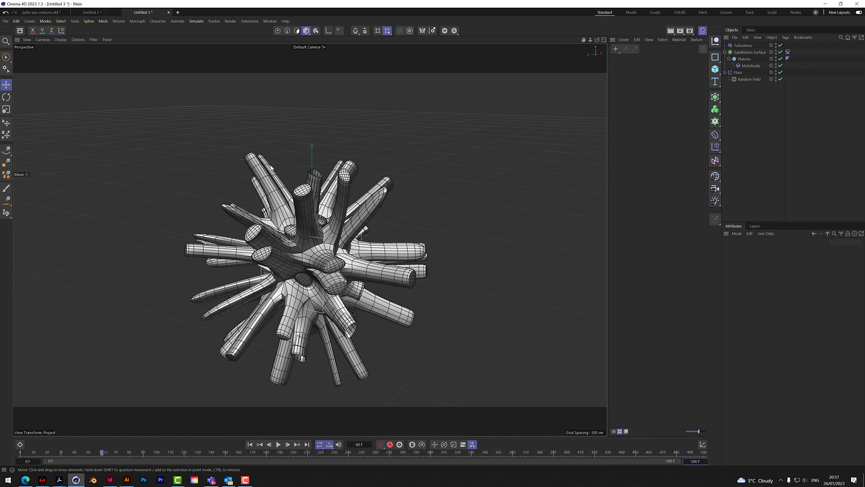
left_click(278, 444)
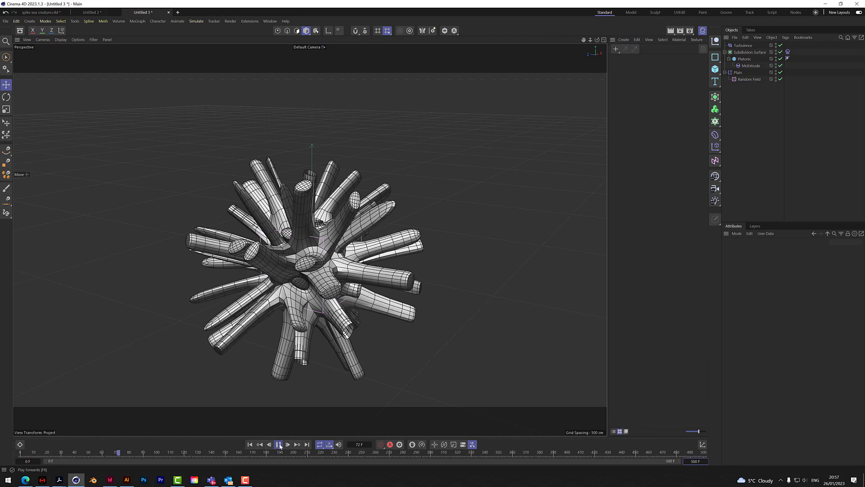
scroll(321, 303, "up", 2)
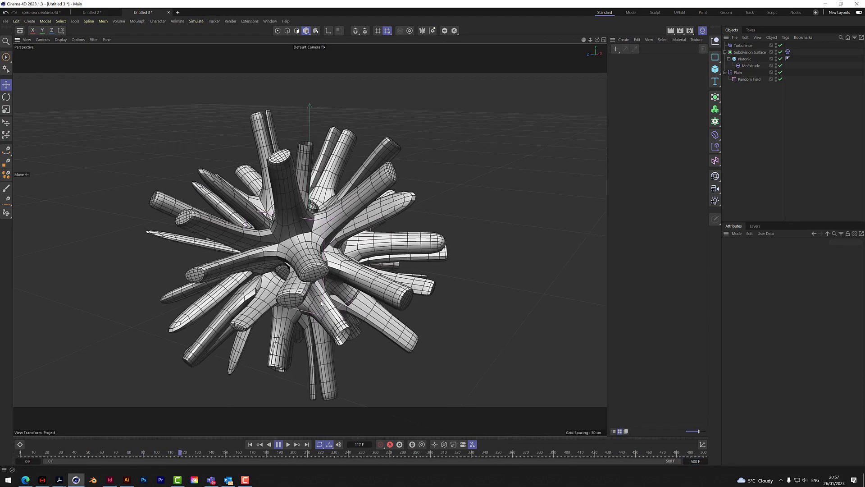
left_click_drag(309, 240, 379, 226, "alt")
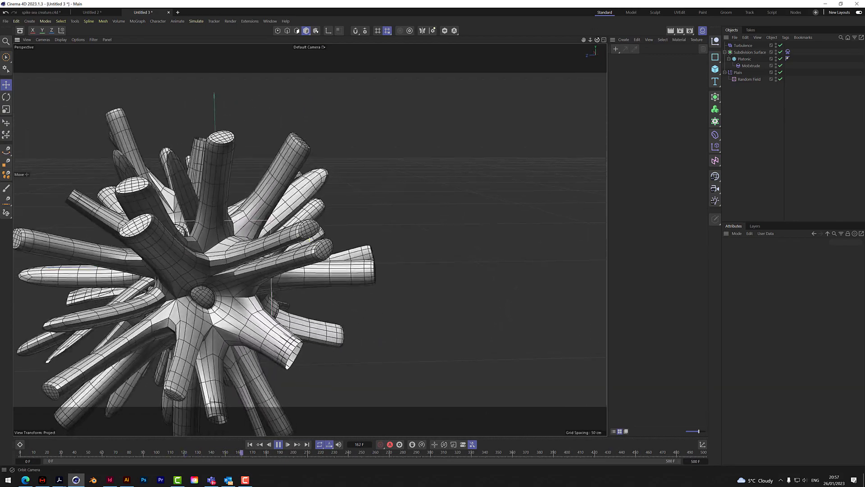
left_click_drag(597, 39, 682, 3)
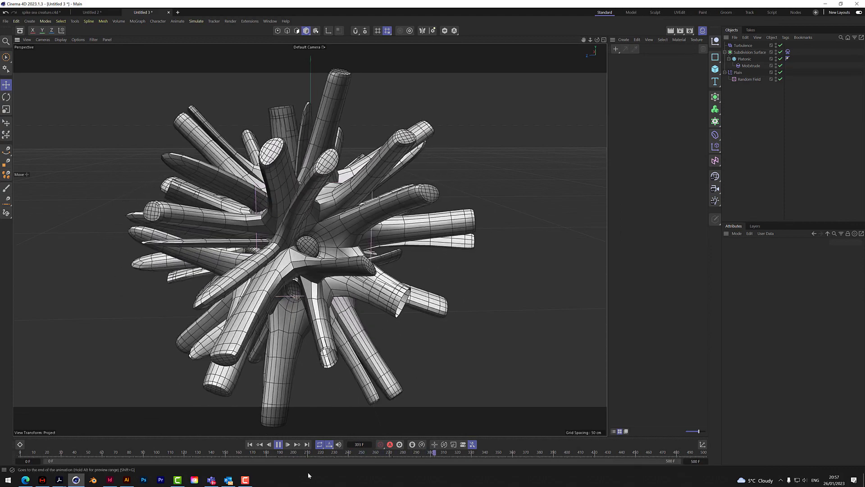
left_click(279, 444)
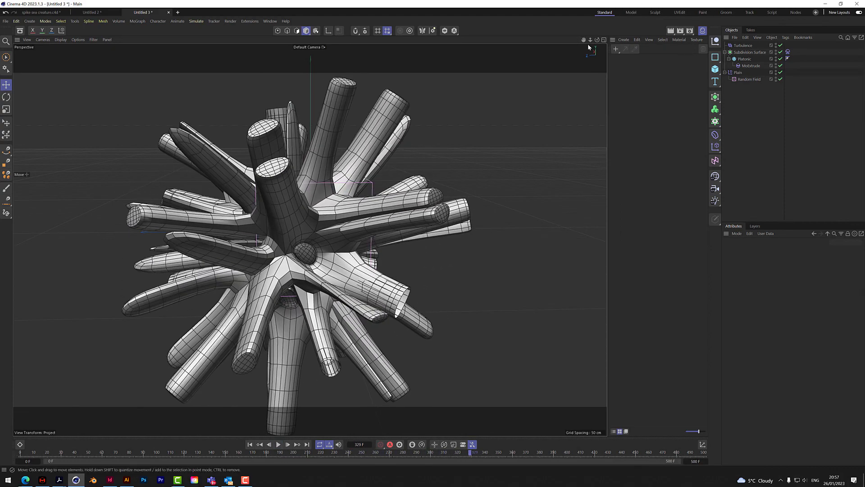
left_click_drag(598, 39, 564, 43)
left_click(278, 444)
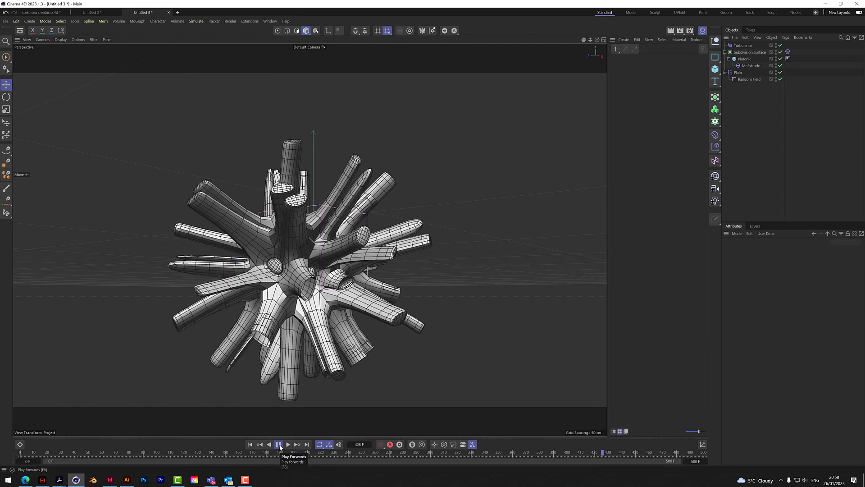
left_click(278, 444)
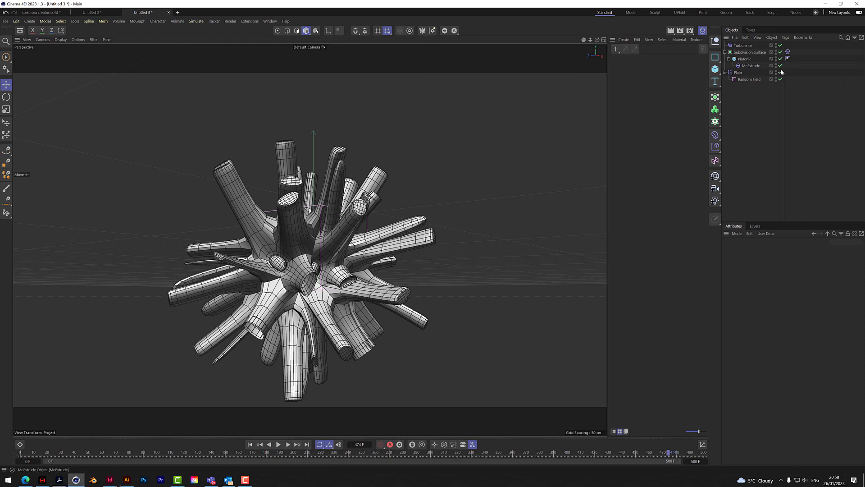
Try a much higher Max Poles Per Point on the Subdivision Surface's soft body tag and play the simulation
left_click(788, 52)
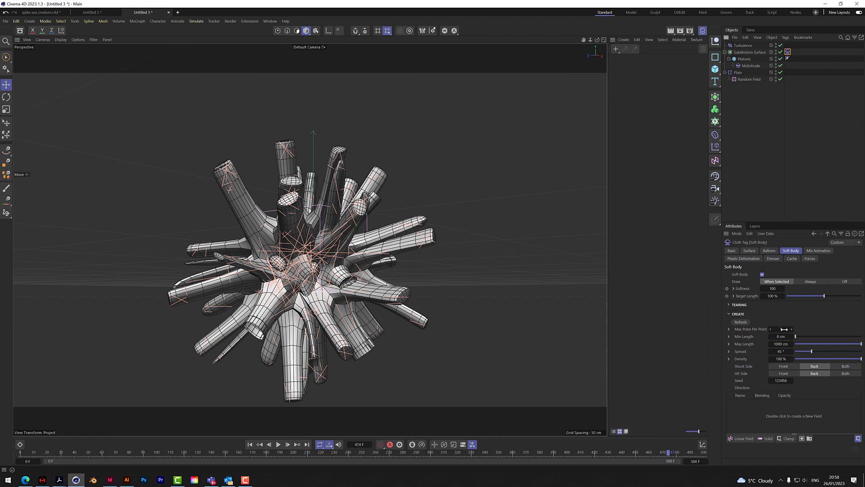
left_click_drag(783, 328, 798, 329)
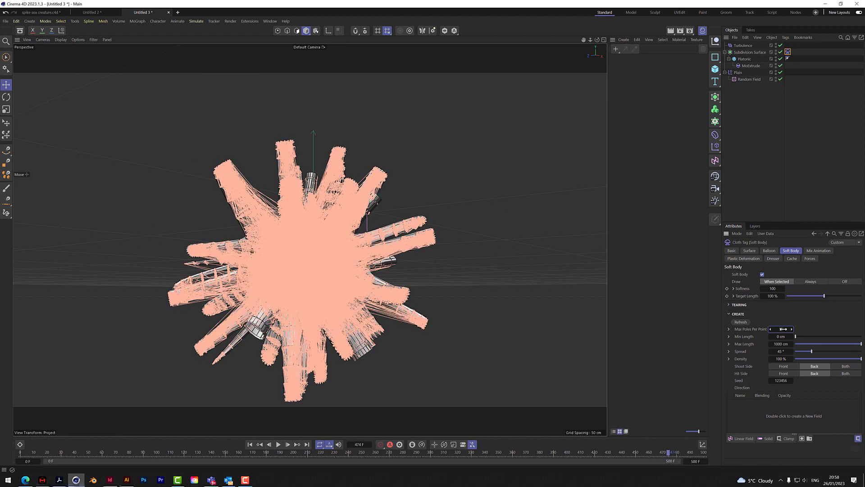
left_click(793, 169)
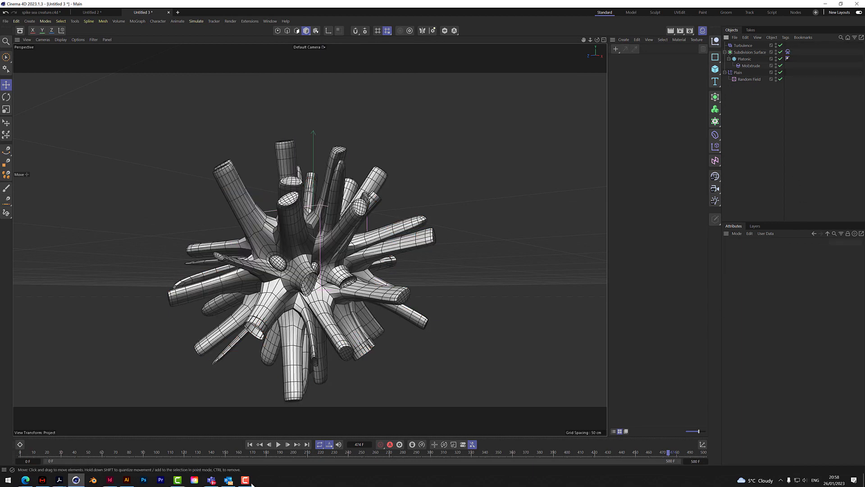
left_click(280, 445)
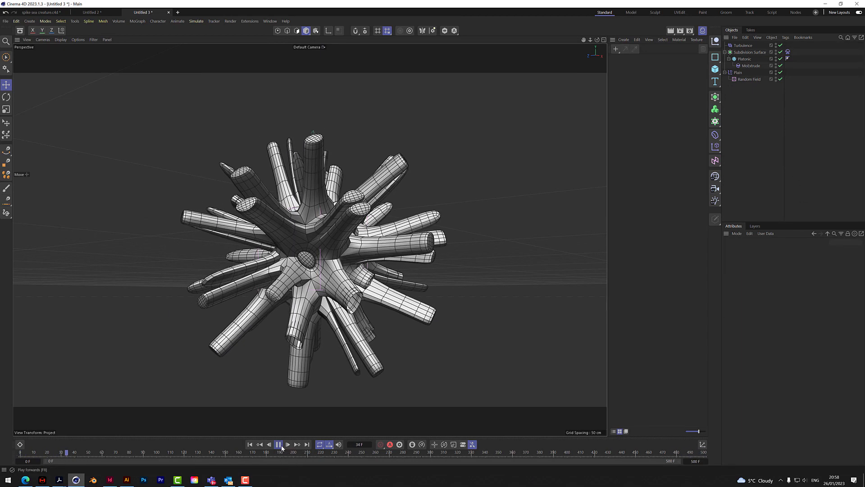
left_click(278, 444)
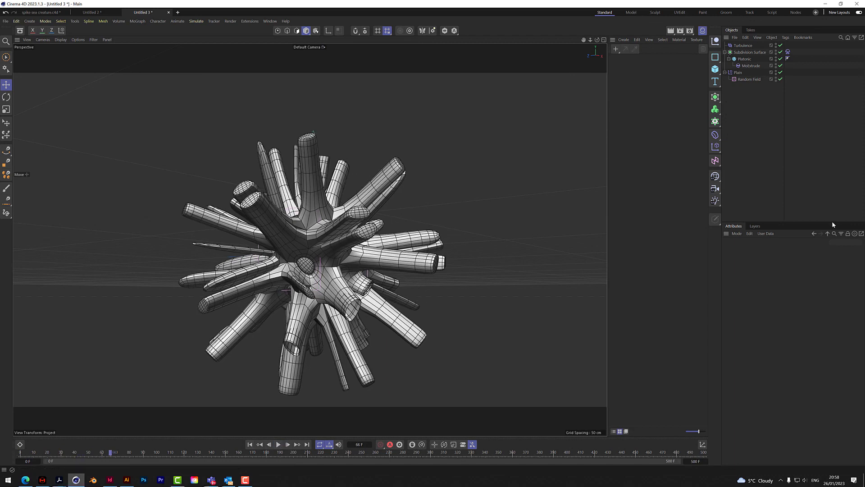
Set Max Poles Per Point to 1 on the Subdivision Surface's soft body tag
left_click(788, 52)
double_click(786, 330)
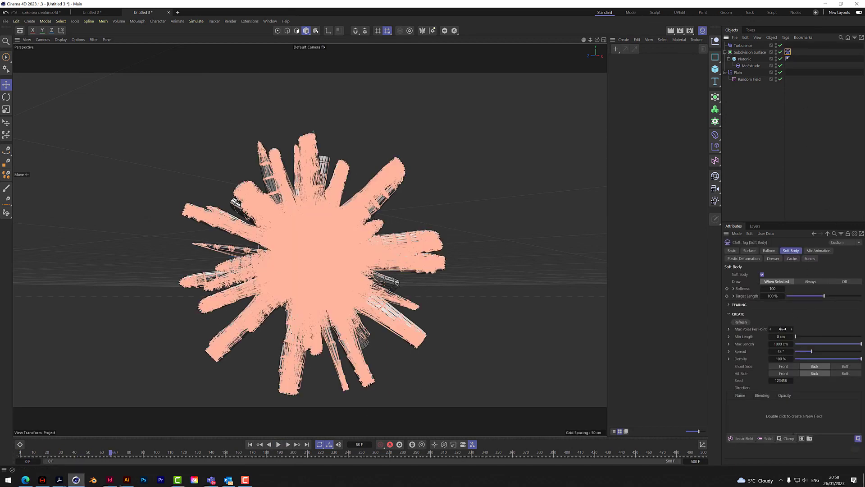
type("11")
key("Return")
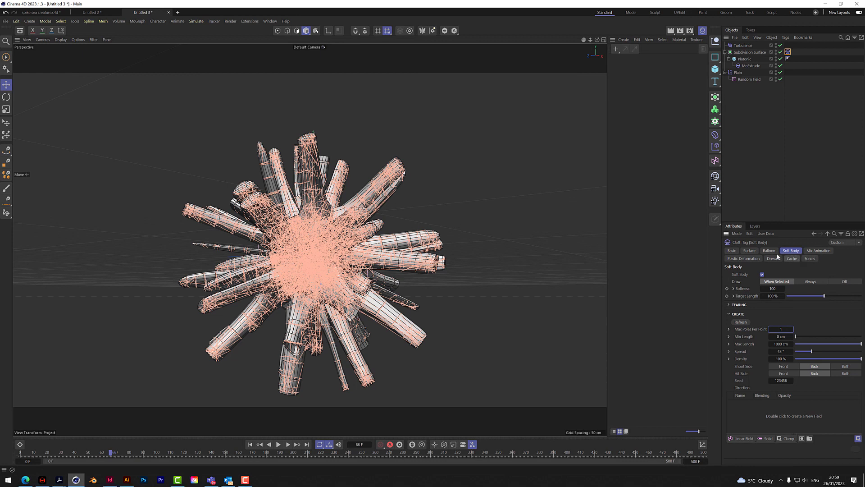
Set the soft body's surface Bendiness to 55 and play the simulation to test it
left_click(770, 250)
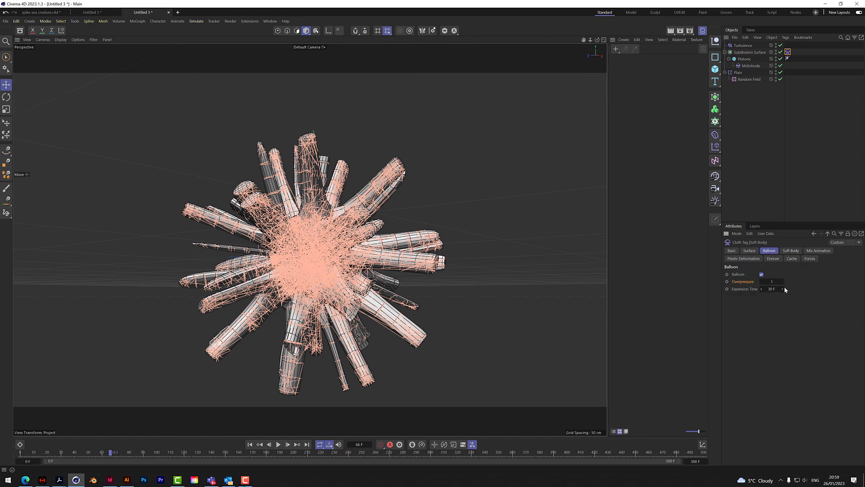
left_click(751, 251)
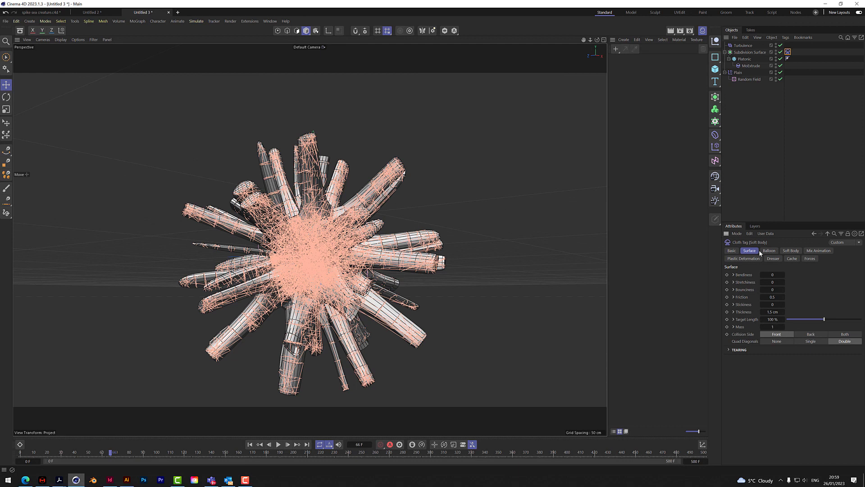
left_click(774, 274)
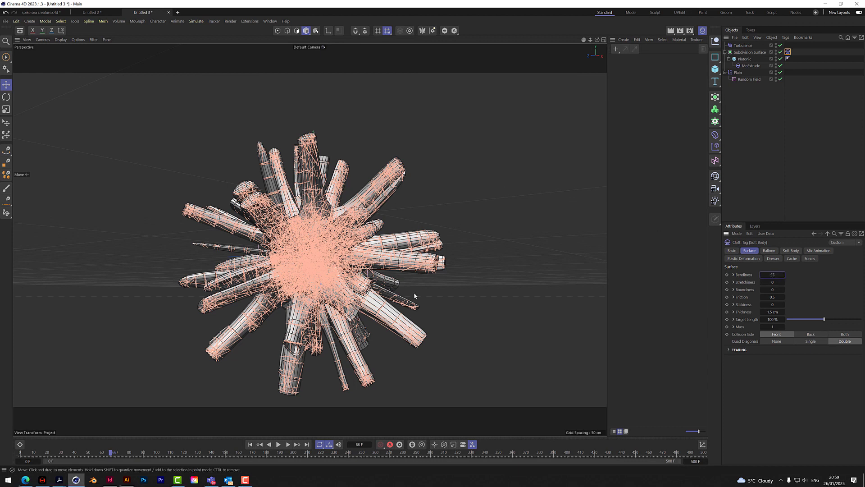
left_click(753, 168)
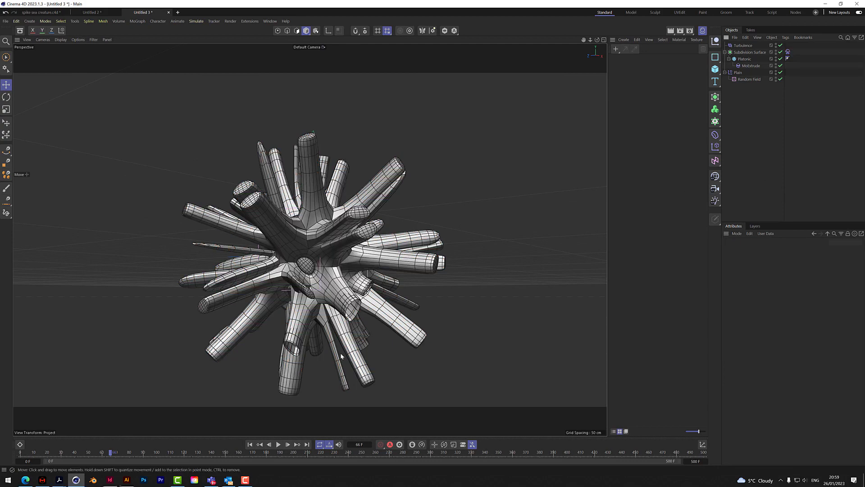
left_click(278, 444)
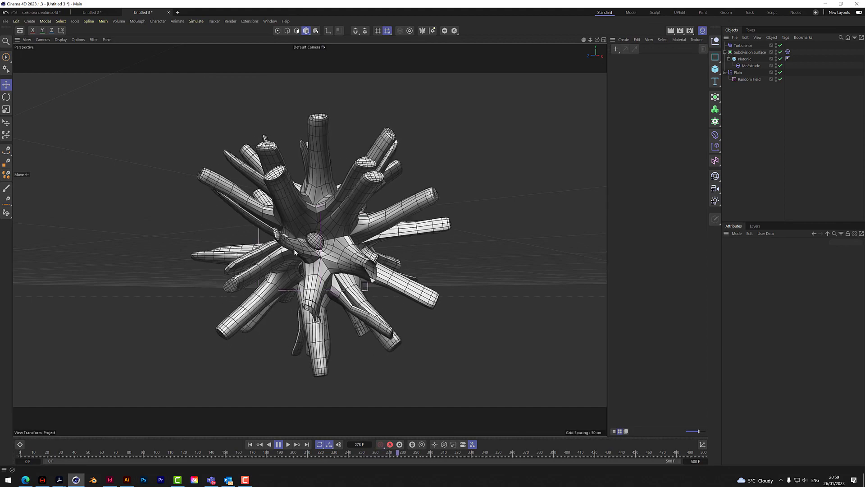
left_click(278, 444)
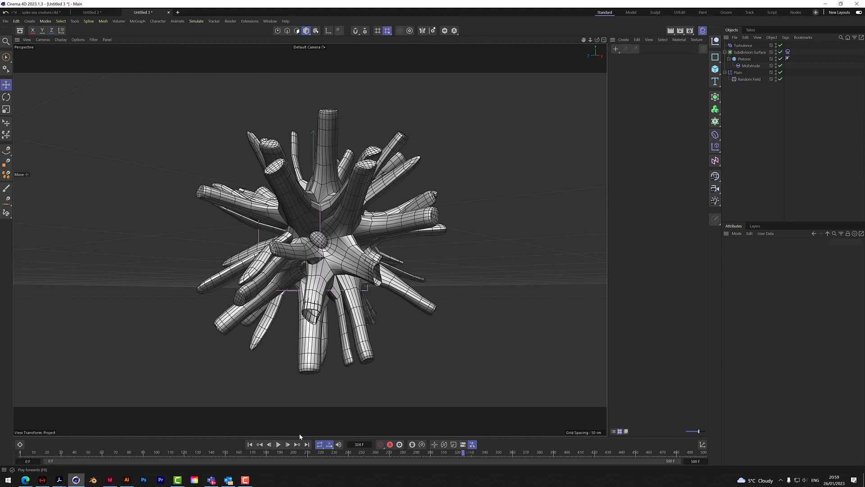
Keyframe the soft body's surface Target Length at 100% on frame 0 and 150% on frame 30
left_click(788, 51)
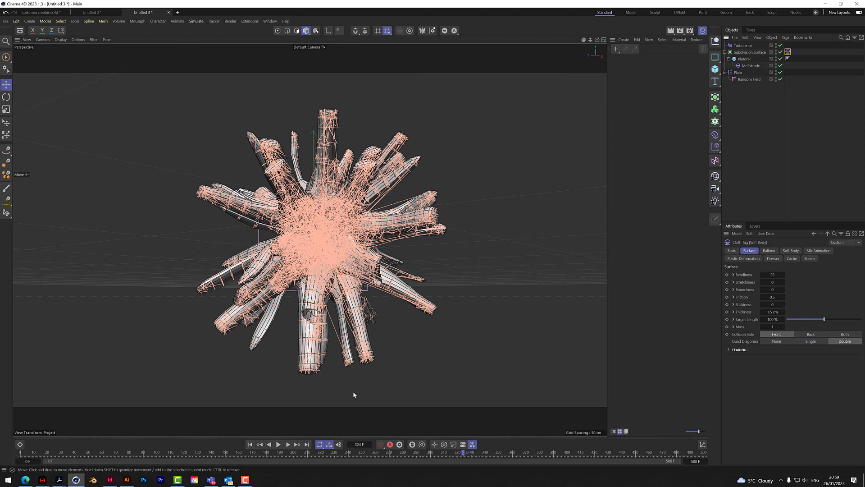
left_click(251, 445)
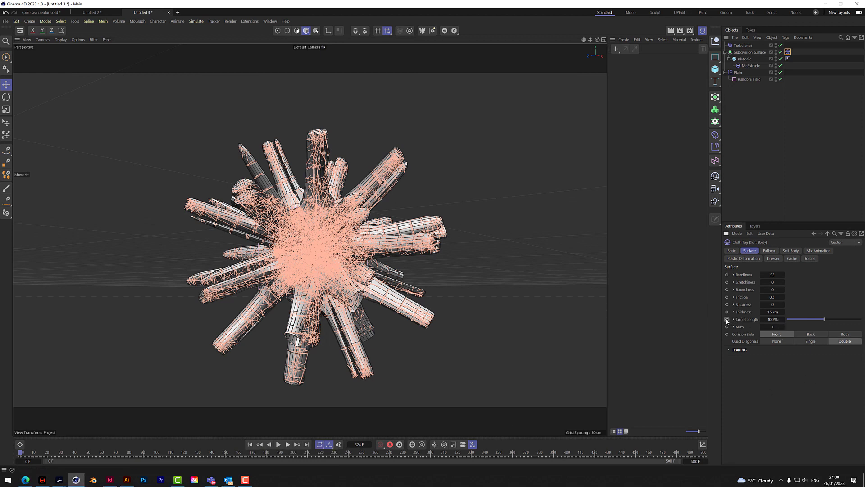
left_click(62, 452)
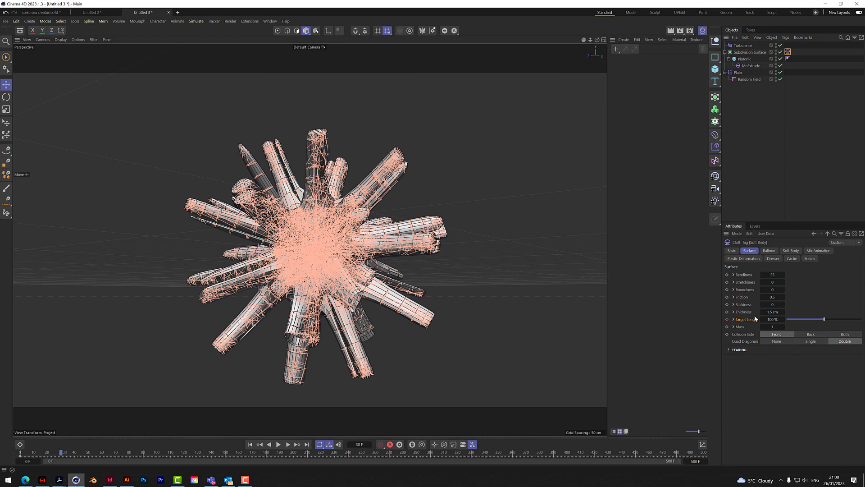
double_click(772, 319)
key("Return")
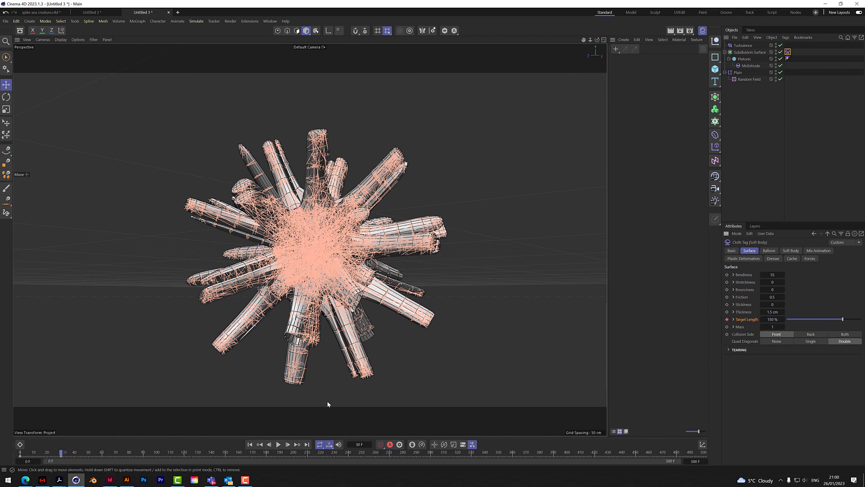
Play the simulation from the first frame to test the Target Length animation
left_click(250, 444)
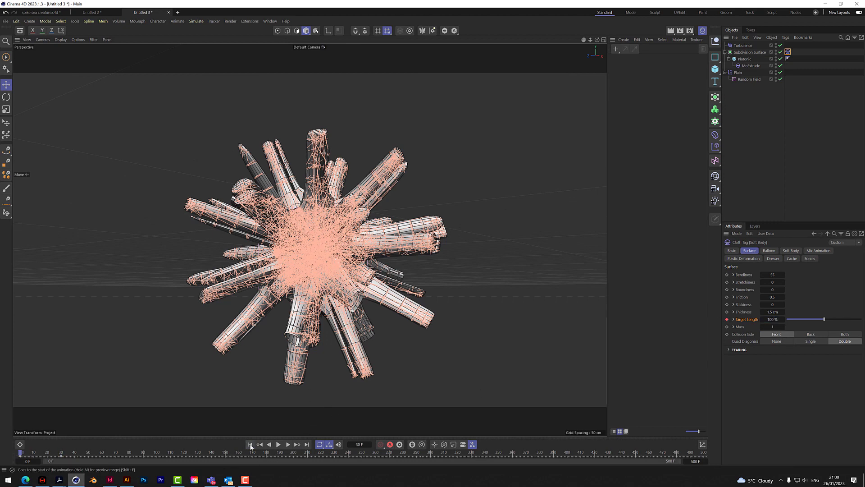
left_click(738, 200)
left_click(278, 445)
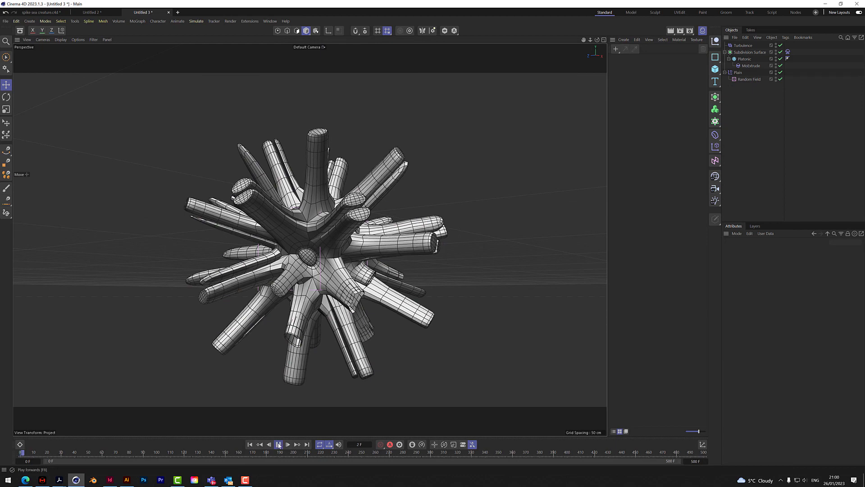
left_click(278, 444)
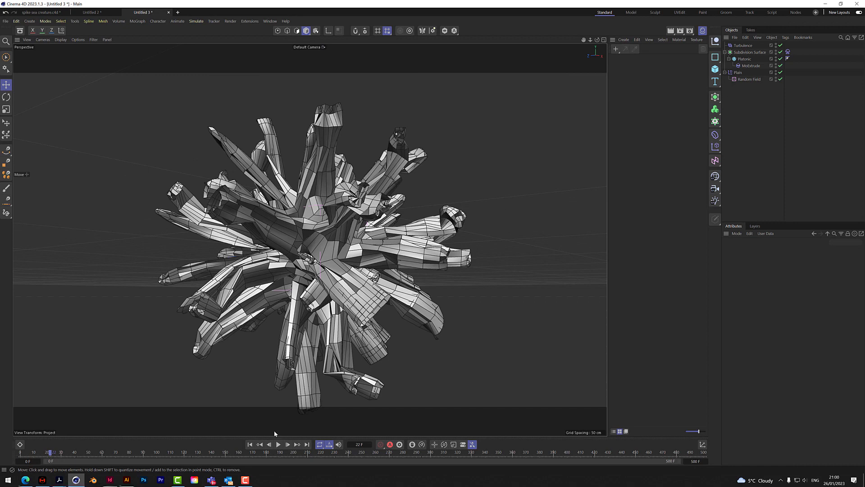
Try keyframing the soft body's own Target Length at 100% on frame 0 and 150% on frame 30
left_click(249, 444)
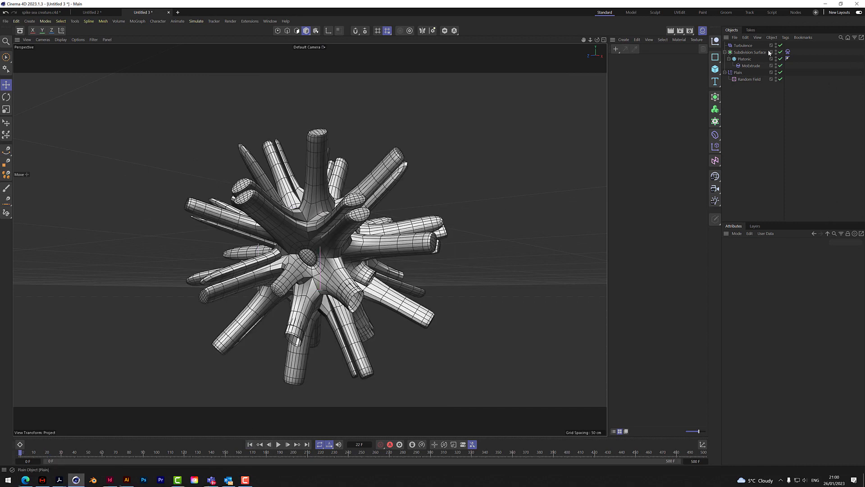
left_click(788, 52)
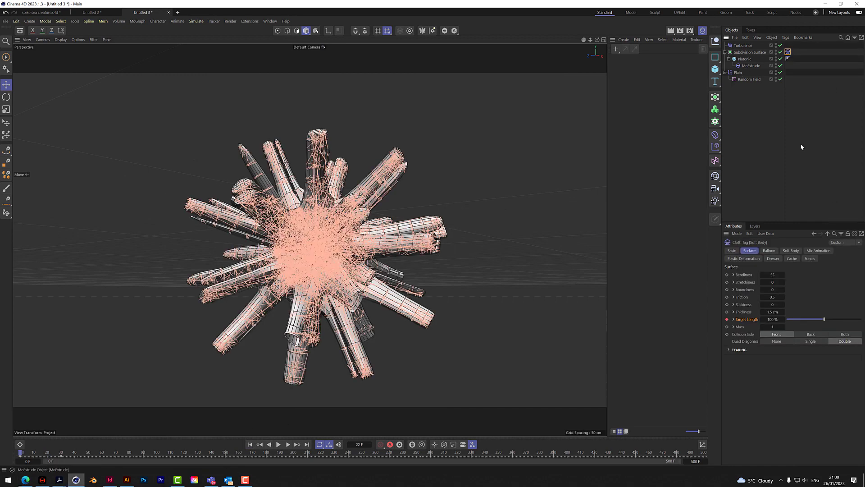
left_click(791, 251)
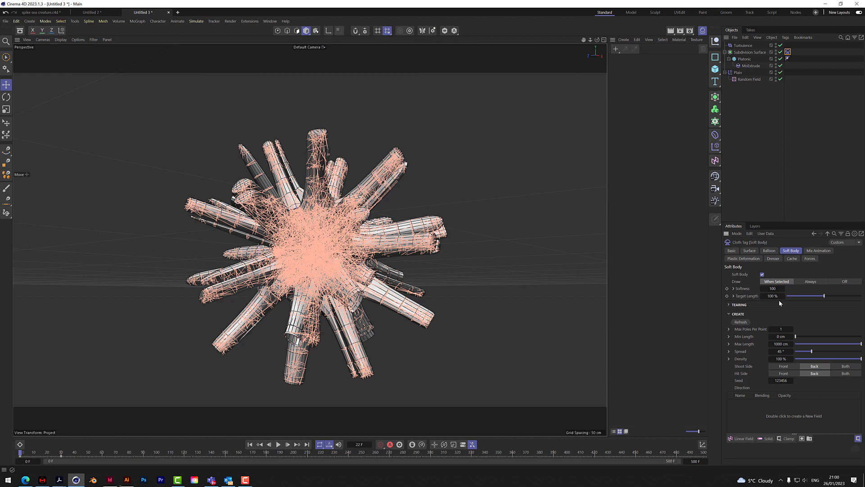
left_click(727, 295)
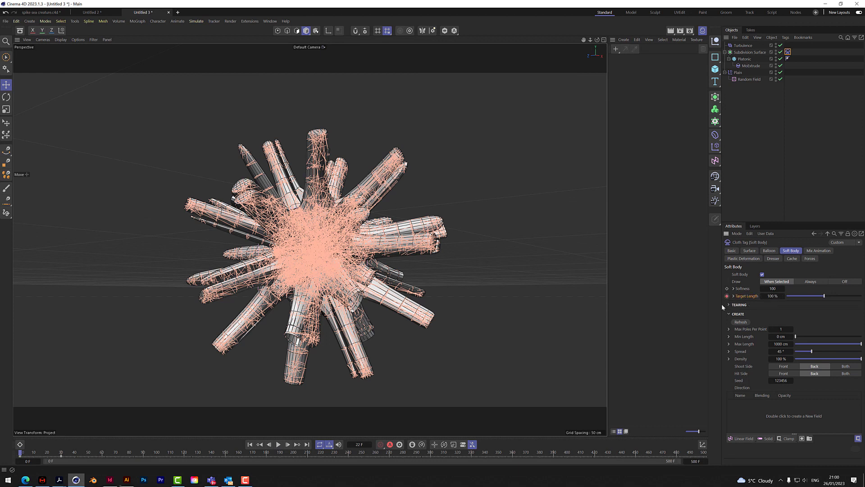
left_click(297, 445)
left_click(774, 296)
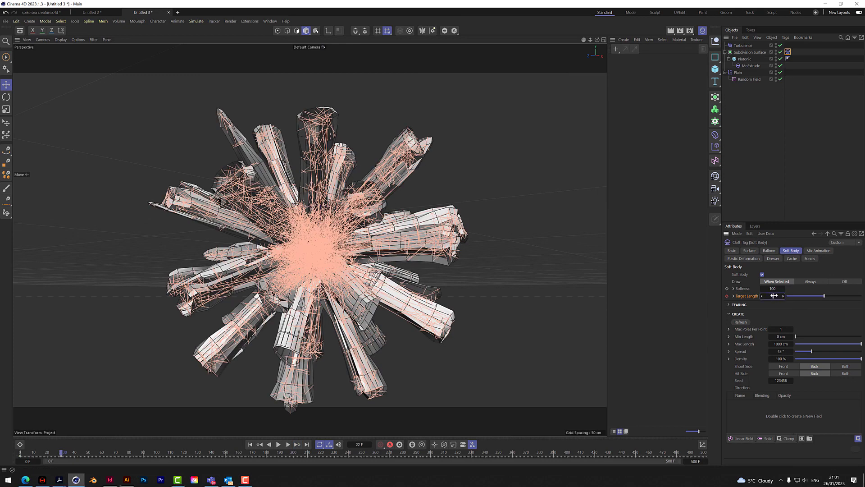
type("150")
key("Return")
Play the simulation from the first frame to test the soft body Target Length keyframes, and return to the start
left_click(250, 444)
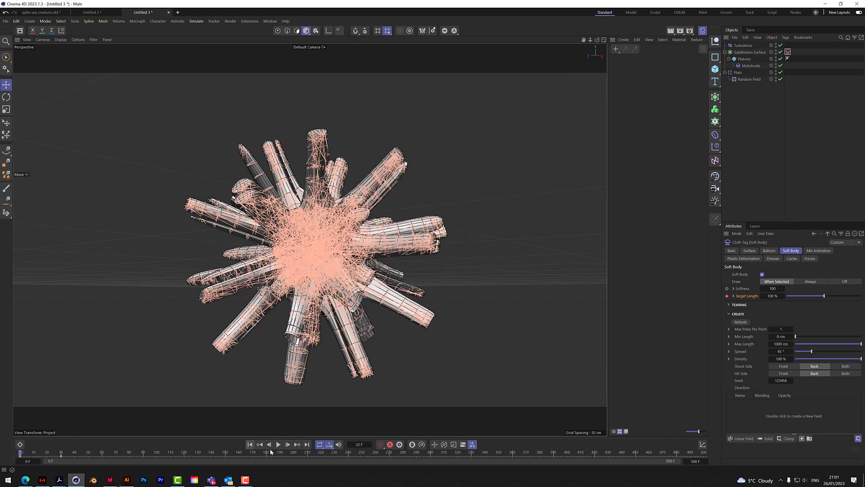
left_click(329, 420)
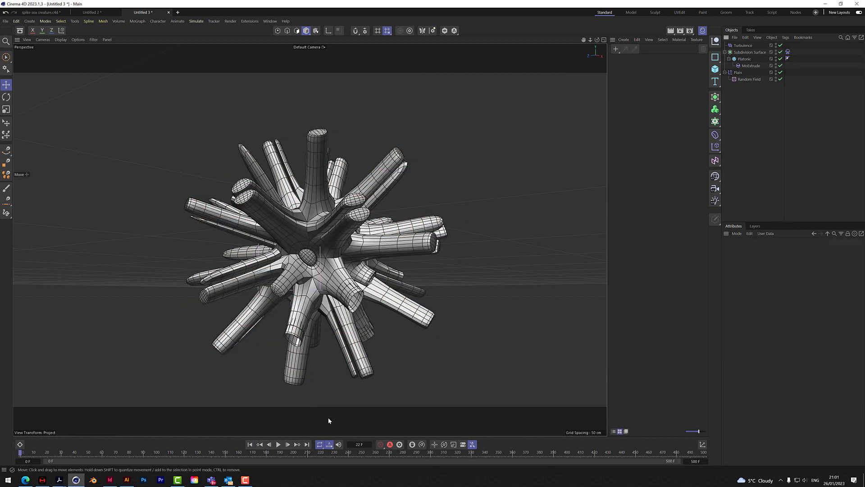
left_click(279, 445)
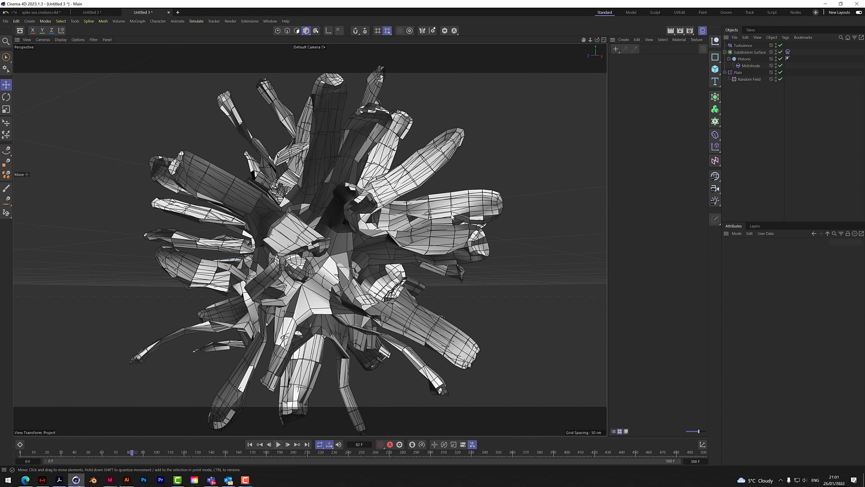
left_click(250, 445)
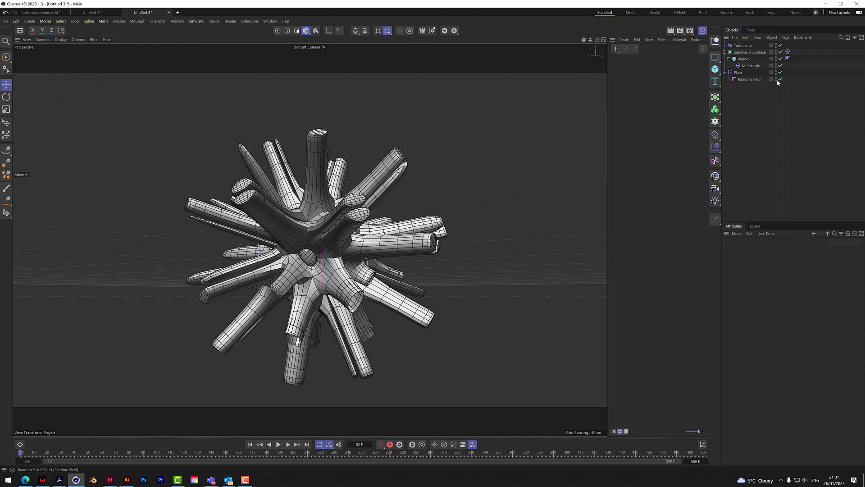
Enable Balloon on the soft body tag with an Overpressure of 4 and briefly play the simulation
left_click(788, 52)
left_click(769, 251)
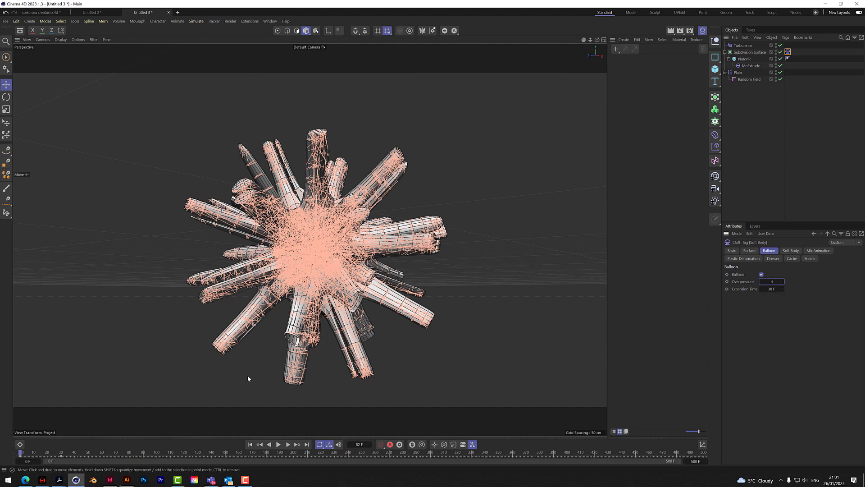
left_click(250, 444)
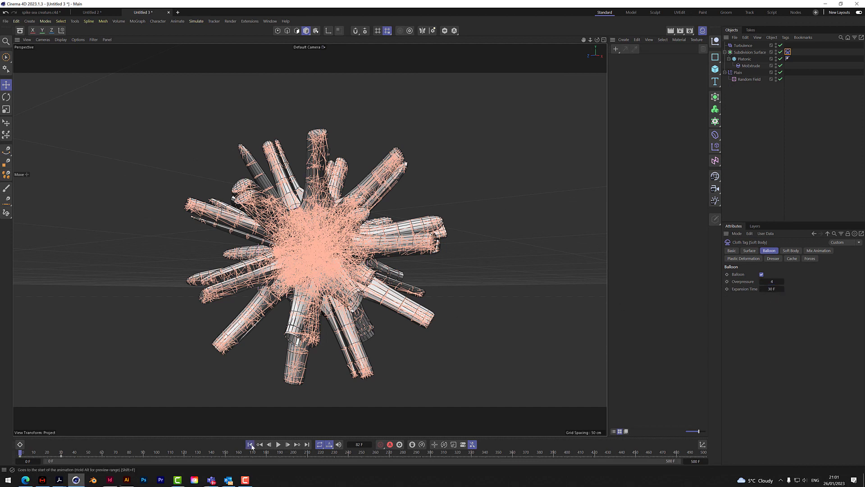
left_click(279, 445)
left_click(278, 444)
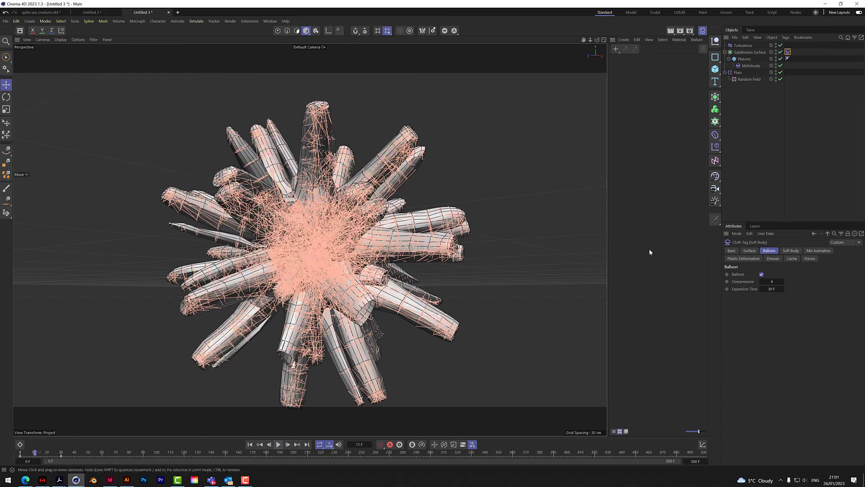
Deselect the soft body tag and replay the simulation from frame 0 to examine the balloon effect, finishing back at the start
left_click(748, 148)
left_click(250, 444)
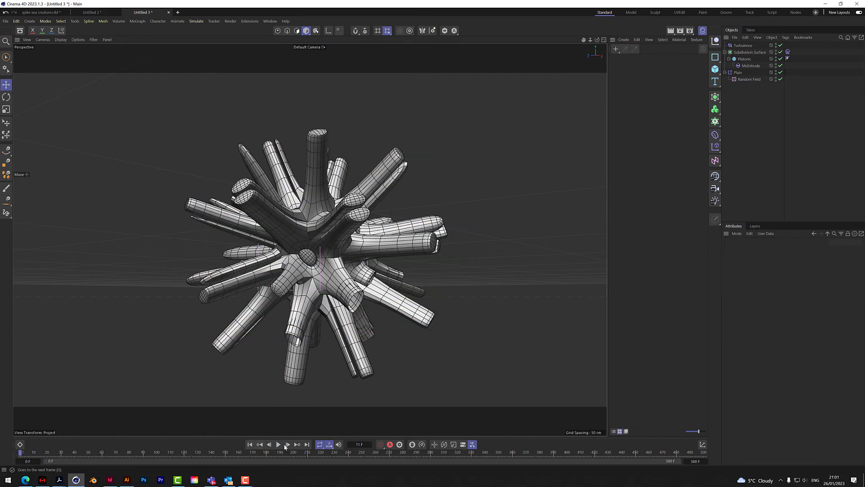
left_click(278, 444)
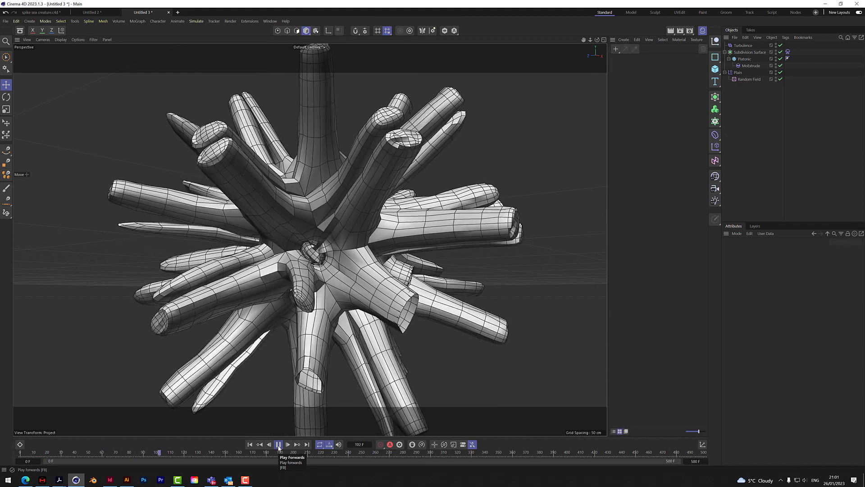
left_click(278, 445)
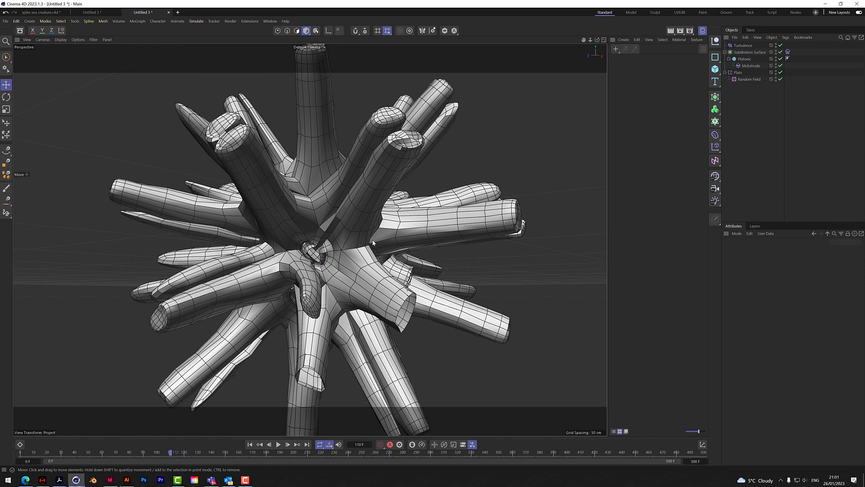
left_click(248, 444)
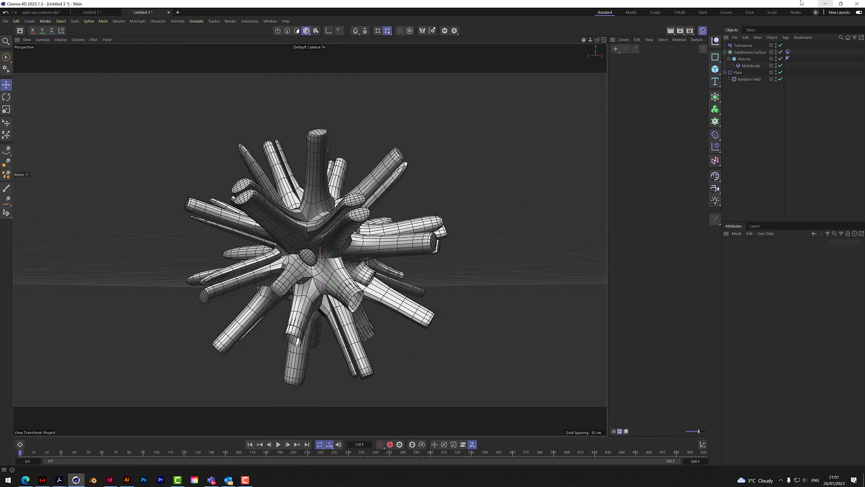
Delete the animation track from the Target Length in the soft body tag's Surface settings
left_click(788, 52)
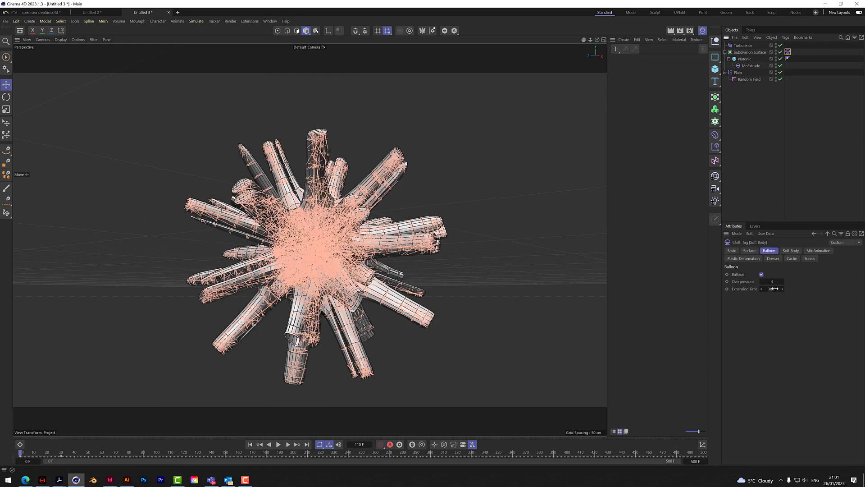
left_click(756, 253)
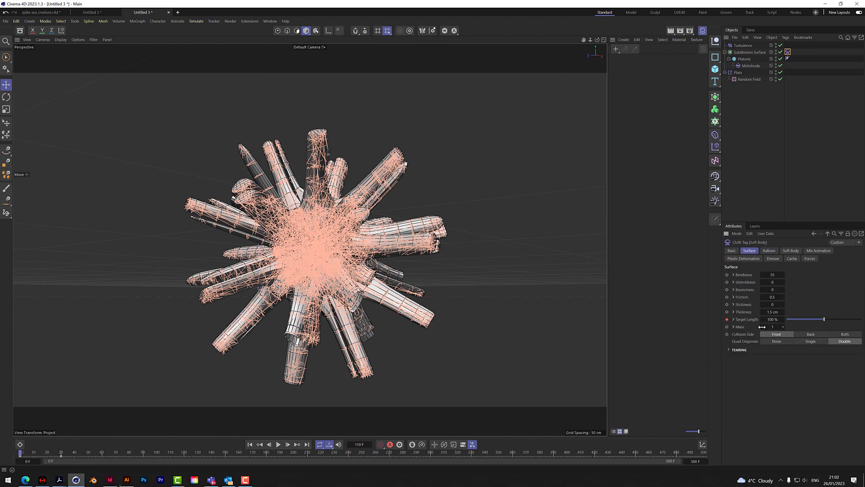
right_click(726, 319)
mouse_move(767, 334)
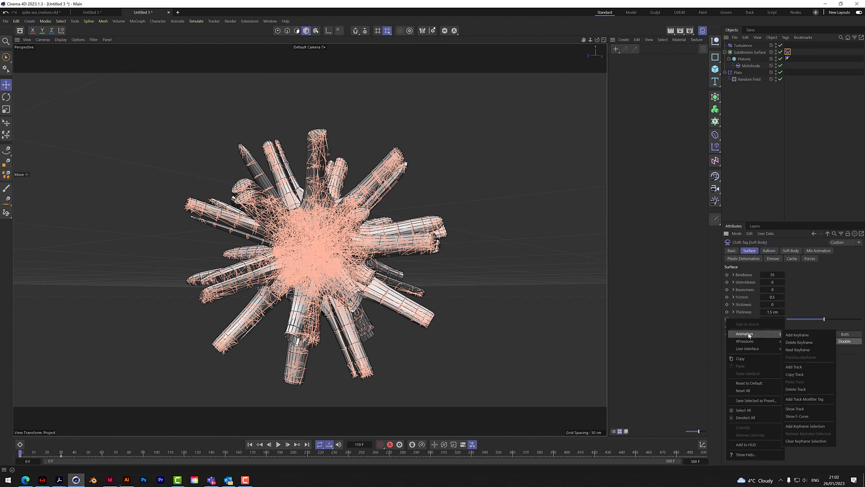
left_click(800, 399)
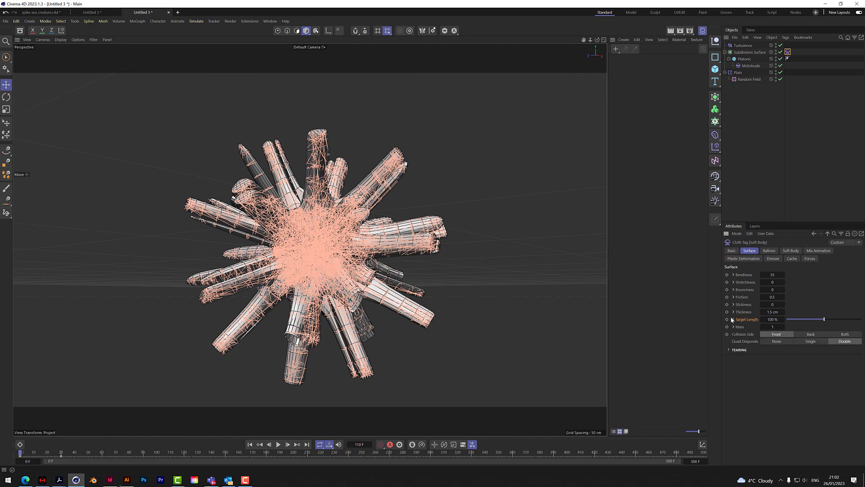
Delete the animation track from the Target Length in the tag's Soft Body settings and deselect the tag
left_click(791, 251)
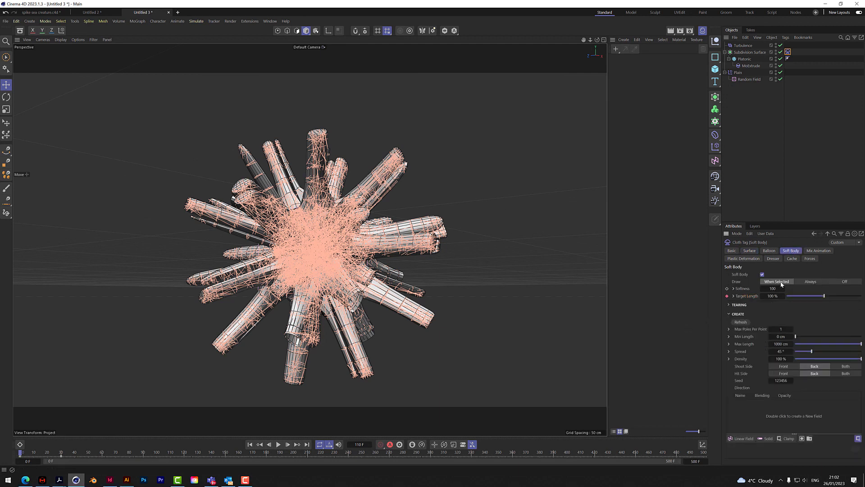
right_click(727, 297)
mouse_move(741, 312)
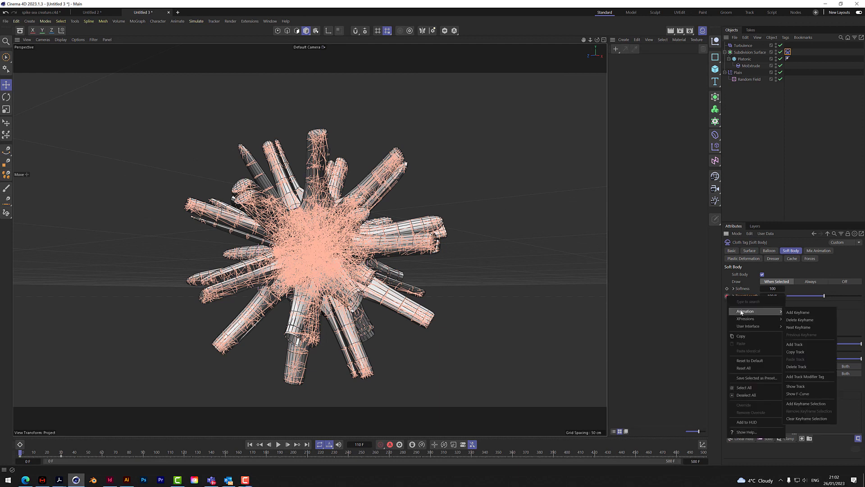
left_click(799, 367)
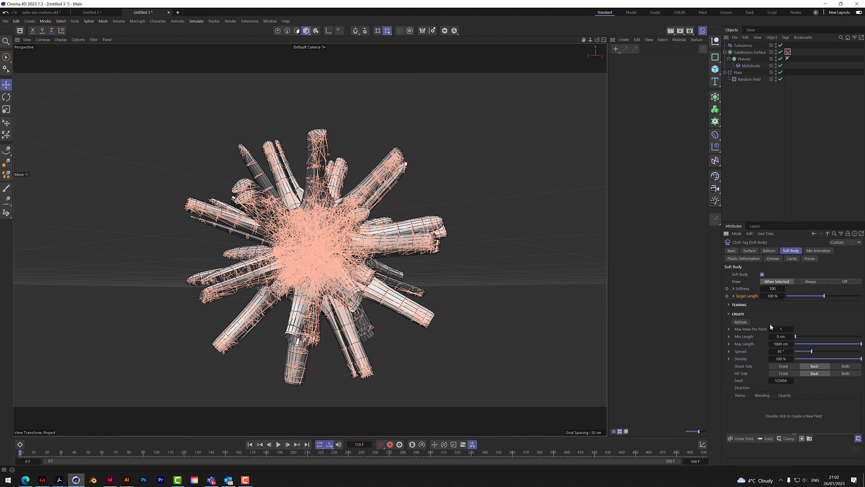
left_click(749, 192)
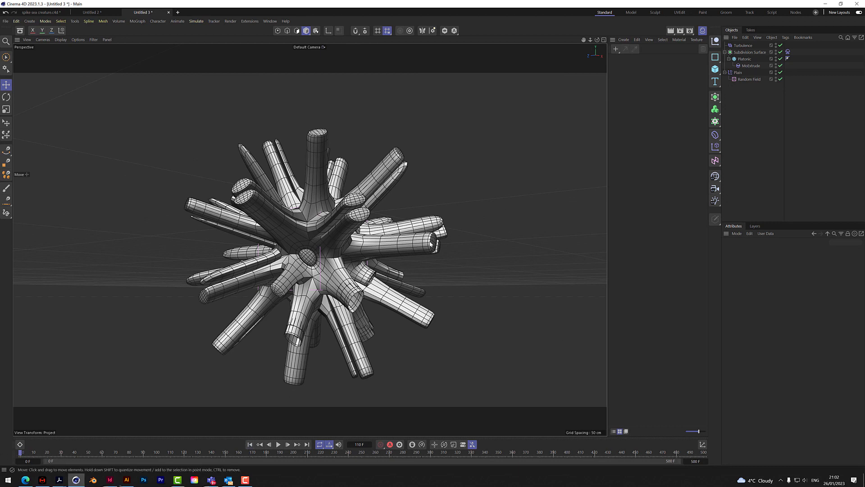
Play the simulation twice from the first frame to check the balloon inflation without Target Length animation
left_click(250, 445)
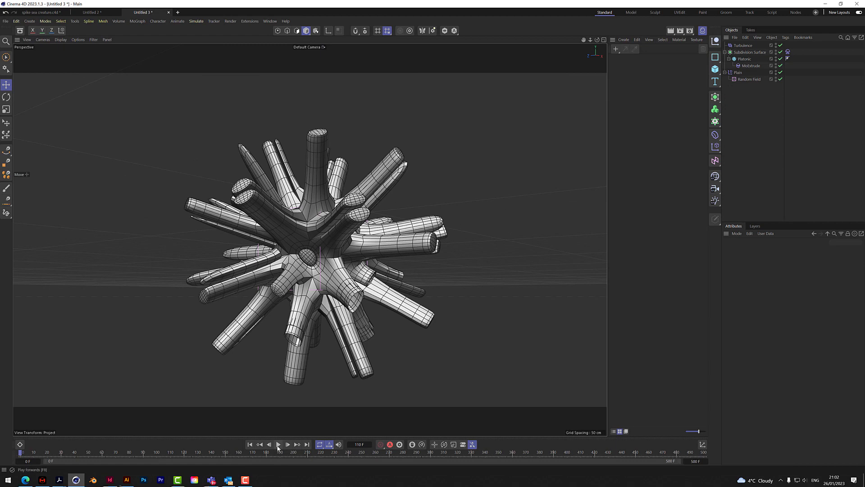
left_click(278, 444)
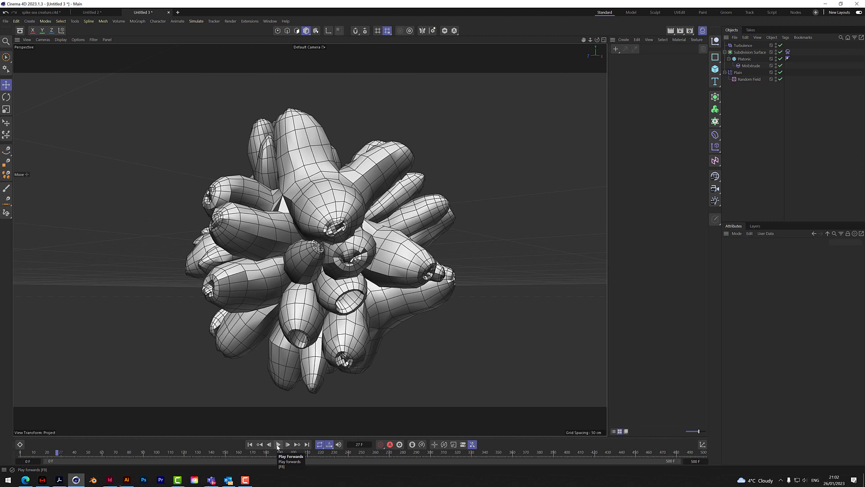
left_click(250, 445)
left_click(278, 445)
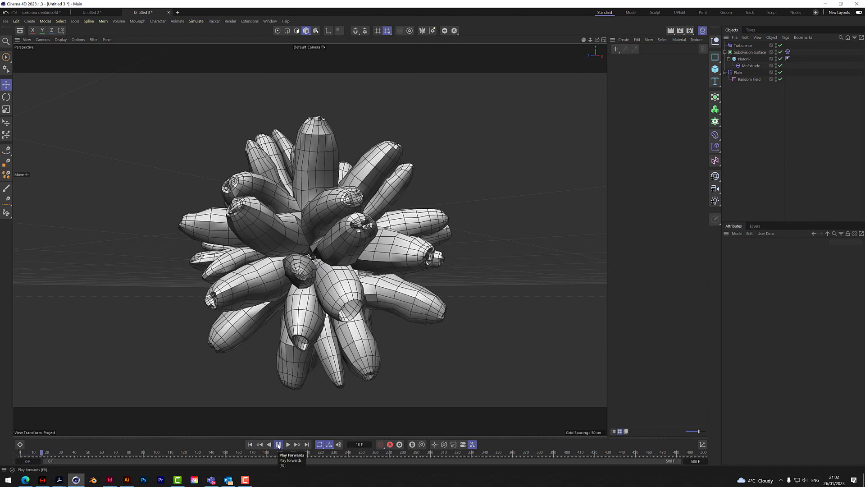
left_click(278, 444)
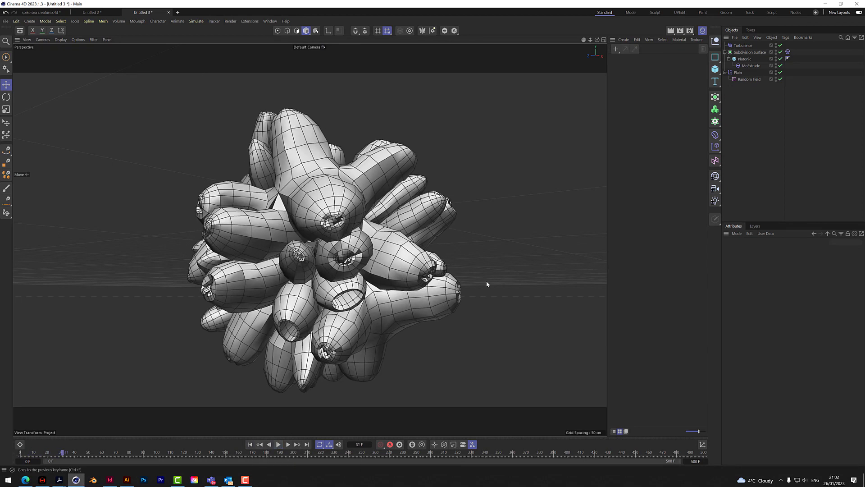
Add a second Subdivision Surface and make the existing Subdivision Surface its child to smooth the simulated creature
left_click(717, 97)
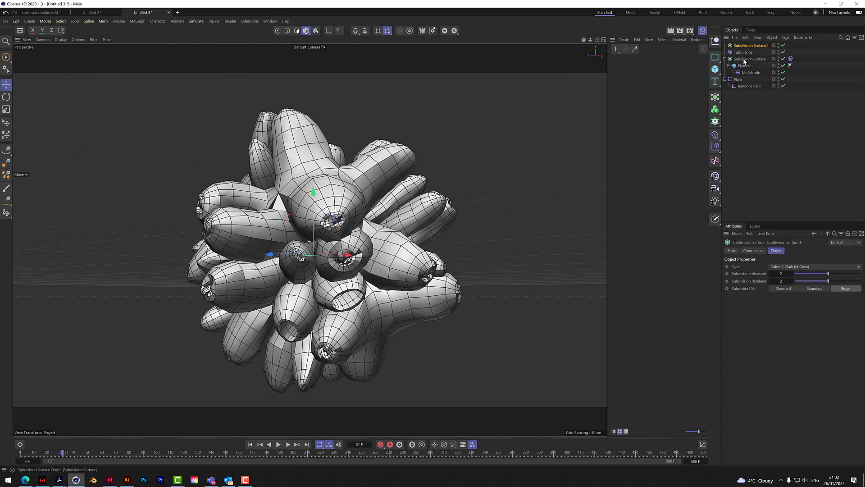
left_click_drag(744, 59, 751, 46)
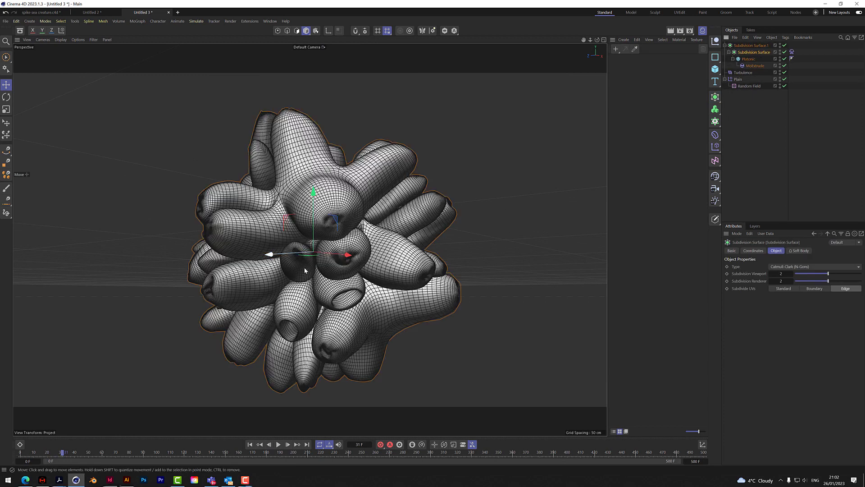
left_click_drag(597, 39, 458, 64)
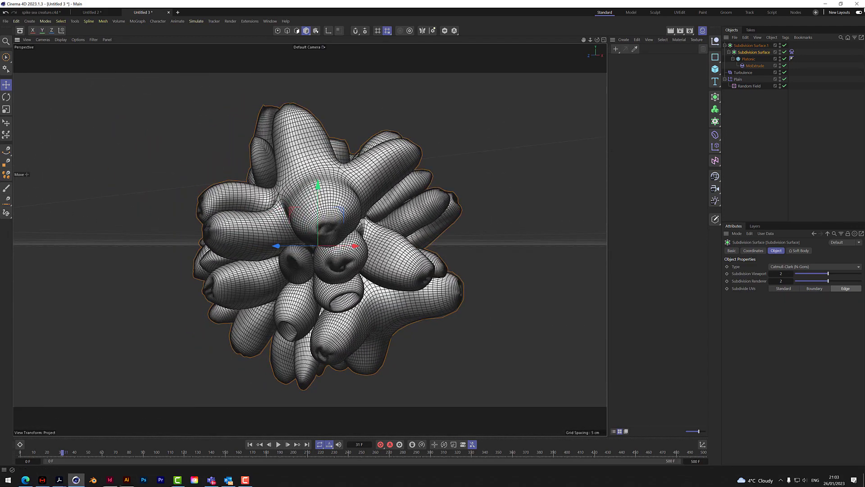
Play the simulation from the first frame to examine the smoothed creature in motion
left_click(250, 445)
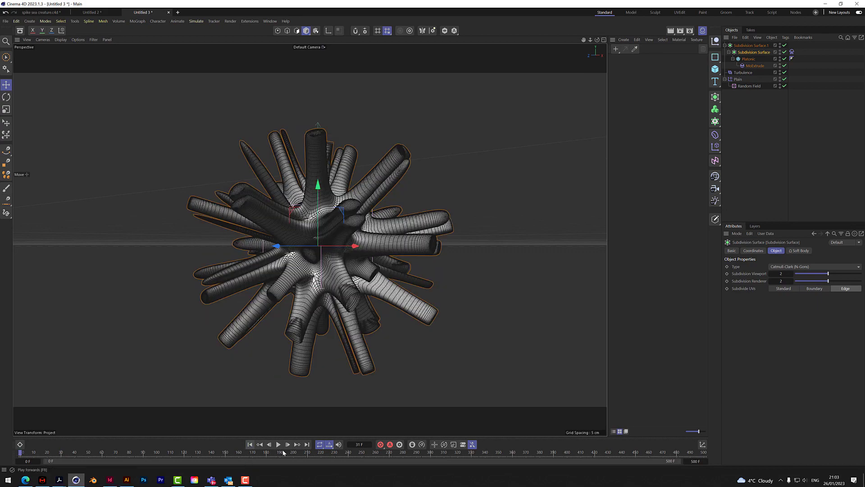
left_click(279, 445)
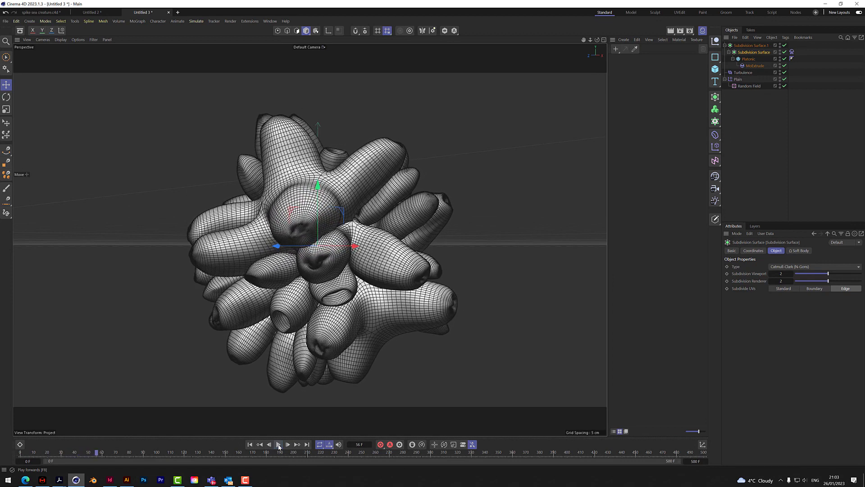
left_click(279, 444)
Set the soft body tag's Draw option to Off and open its Balloon settings
left_click(792, 52)
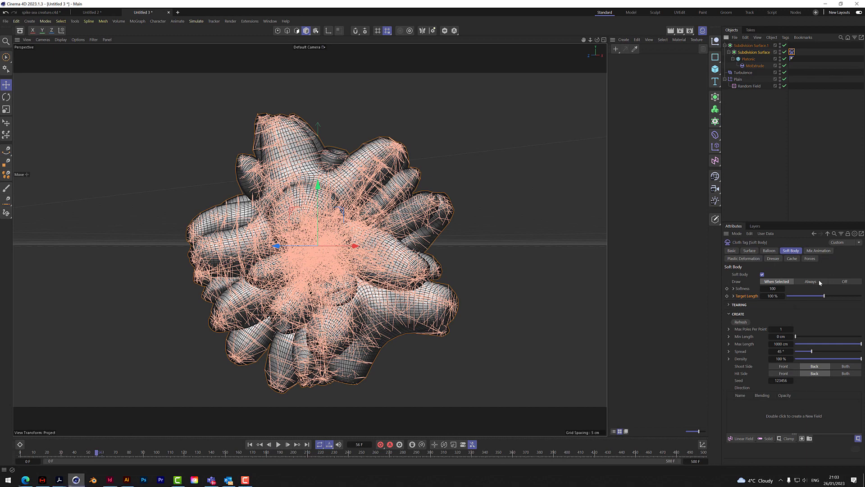
left_click(845, 282)
left_click(769, 251)
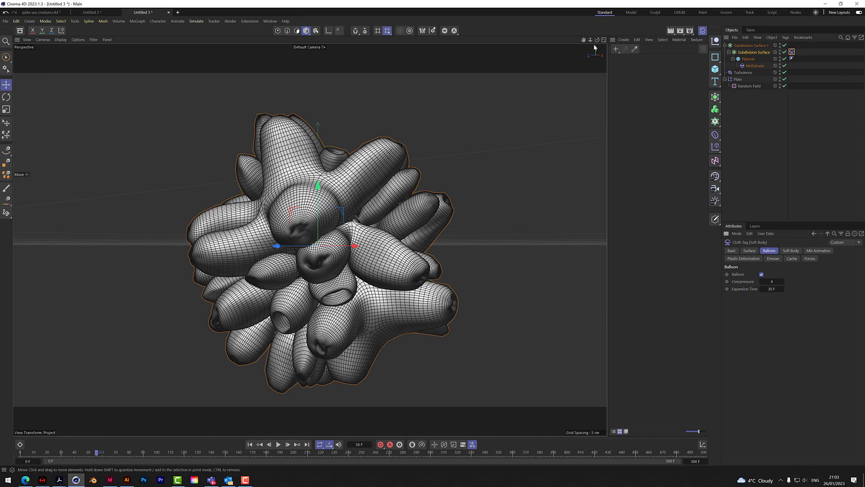
Set the balloon's Expansion Time to 60 F and play the simulation from the first frame
mouse_move(597, 40)
left_mouse_down()
mouse_move(581, 59)
mouse_move(554, 67)
mouse_move(532, 45)
mouse_move(586, 49)
mouse_move(597, 40)
left_mouse_up()
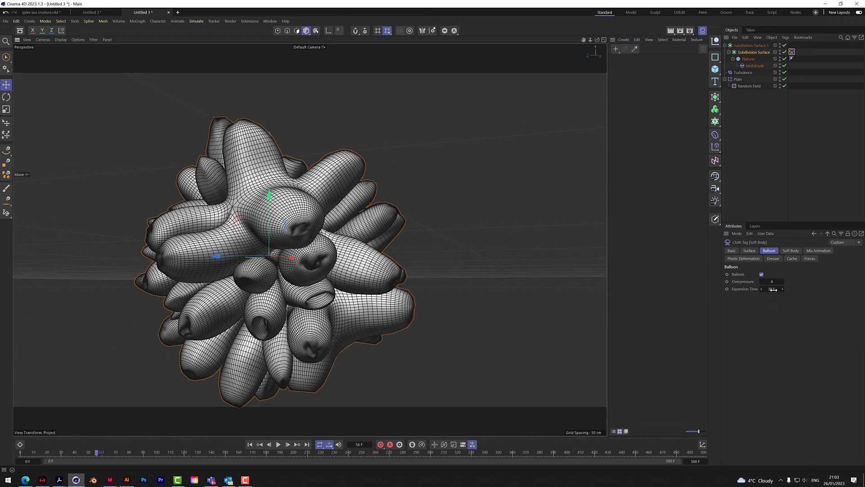
double_click(774, 290)
type("60")
key("Return")
left_click(250, 445)
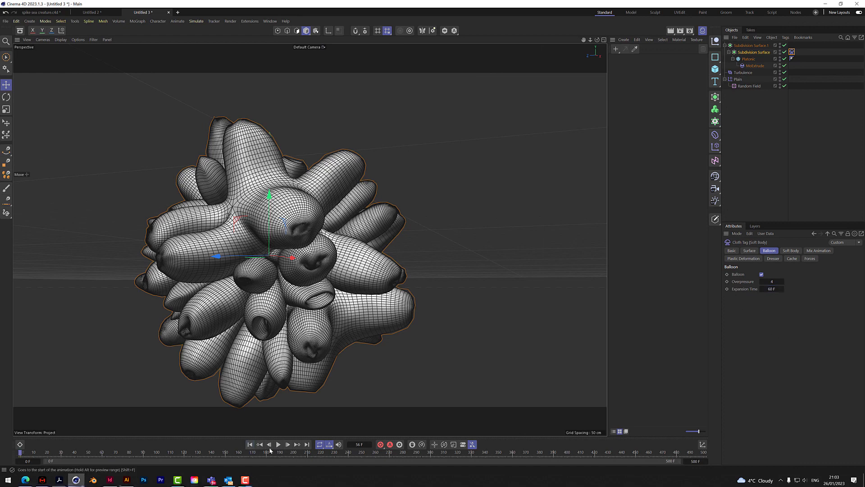
left_click(278, 444)
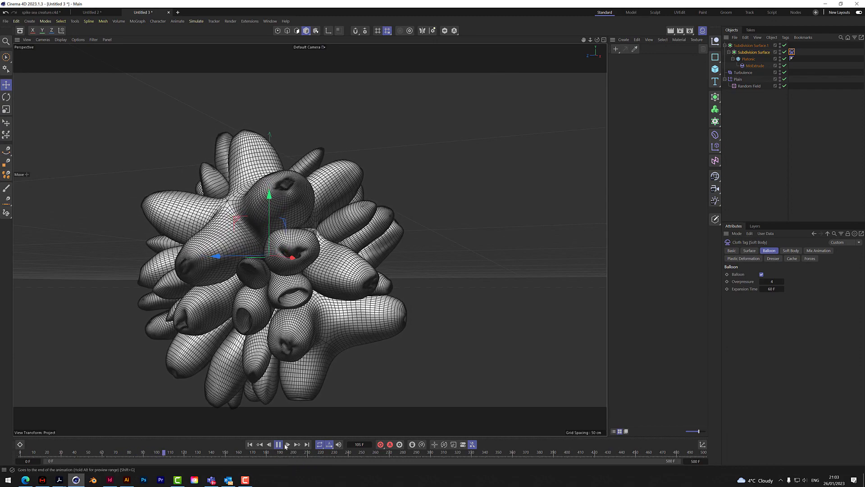
left_click(279, 444)
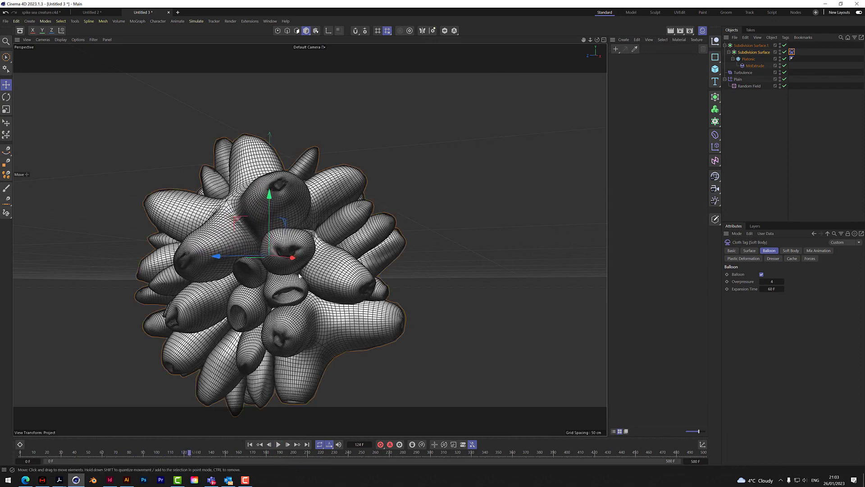
Examine the openings at the tips of the inflated tentacles close up and from another angle
scroll(287, 300, "up", 4)
scroll(287, 300, "up", 8)
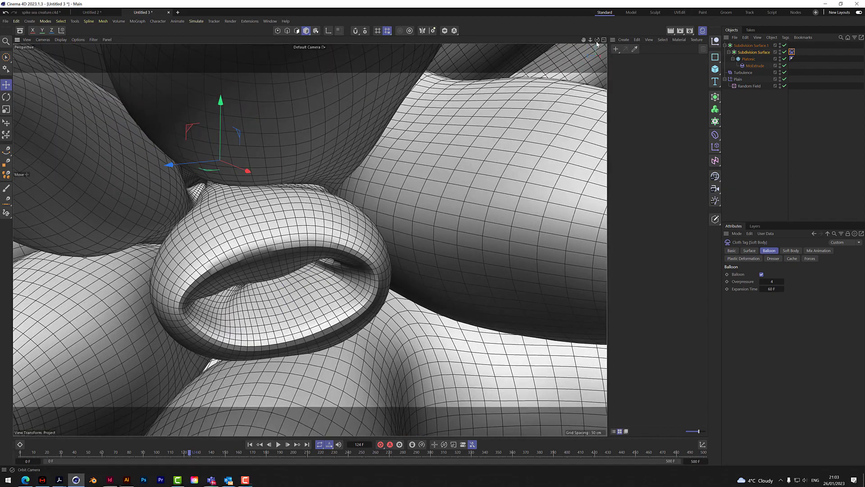
left_click_drag(597, 40, 627, 79)
scroll(409, 208, "down", 10)
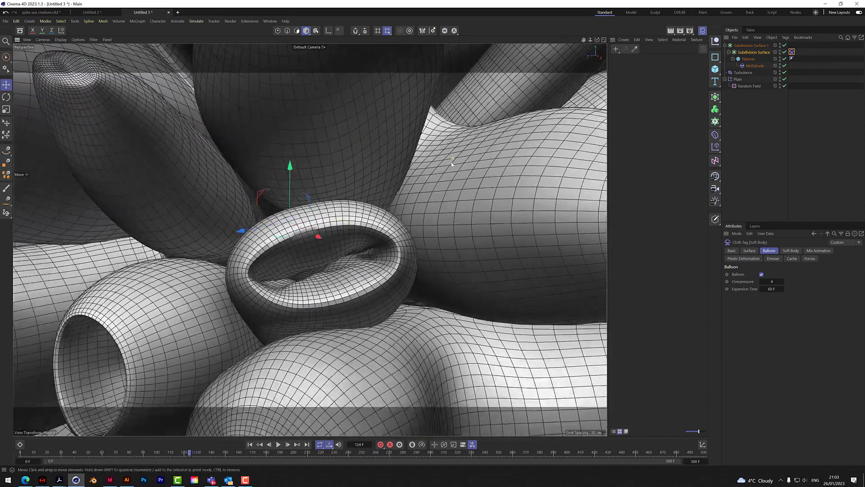
scroll(408, 208, "down", 8)
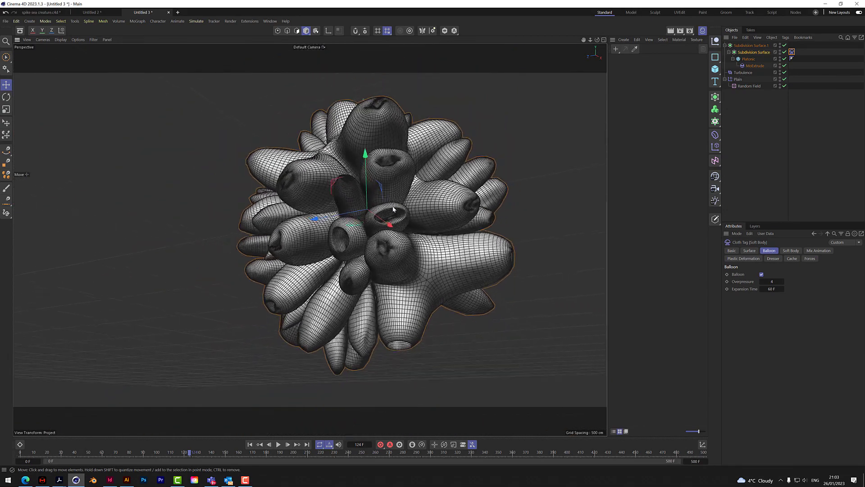
scroll(386, 192, "up", 3)
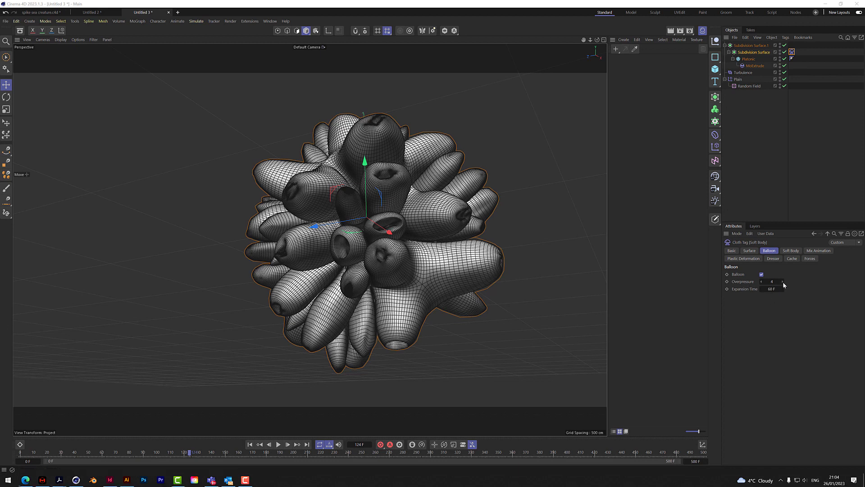
Set the balloon's Overpressure to 6, replay the simulation from the first frame and inspect the swollen shape from several angles
left_click(250, 444)
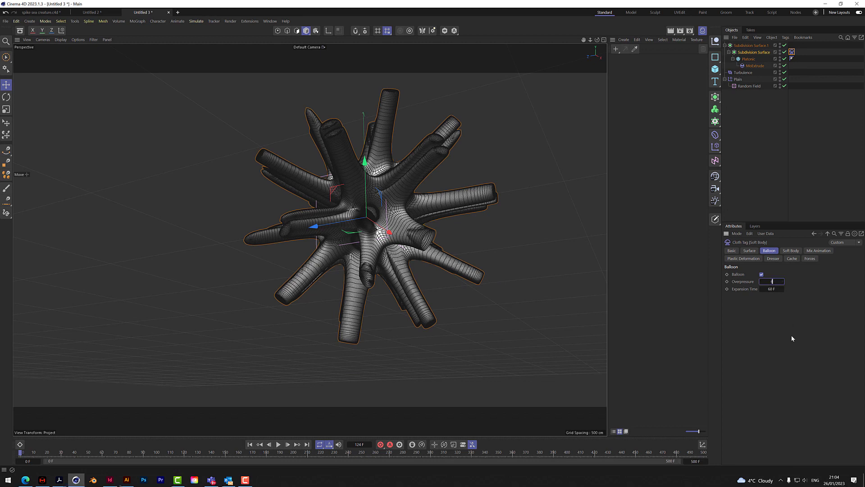
key("Return")
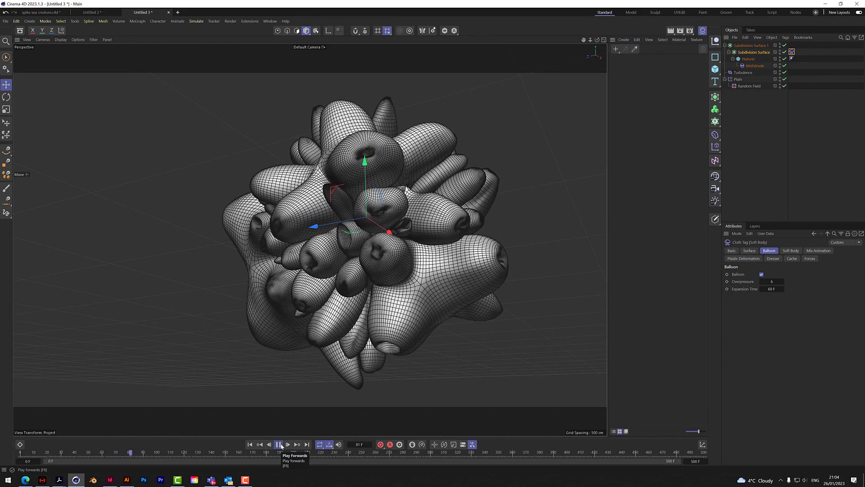
left_click(279, 444)
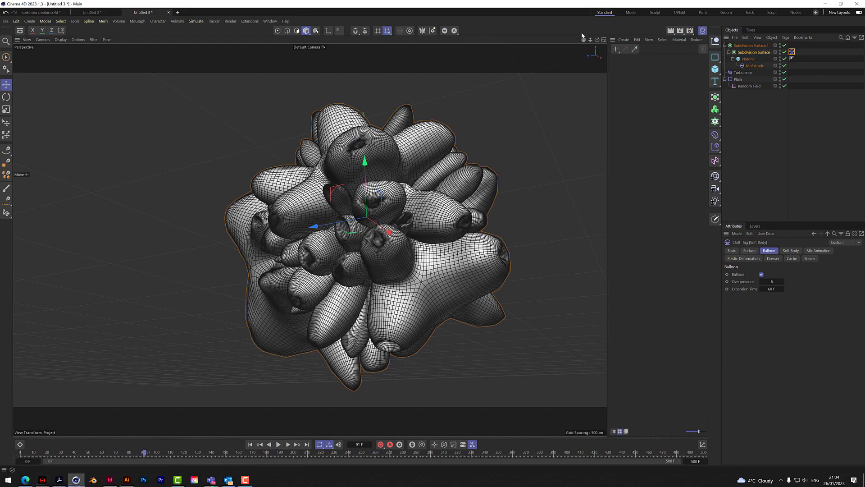
left_click_drag(598, 41, 383, 323)
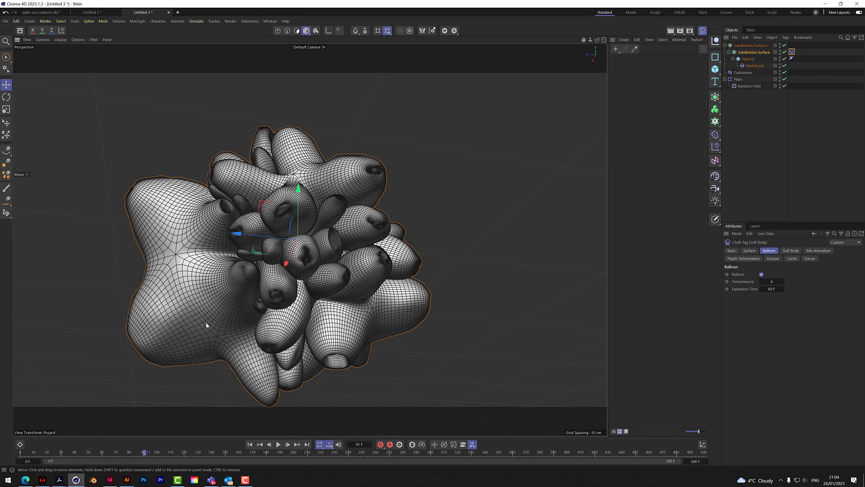
scroll(313, 283, "up", 3)
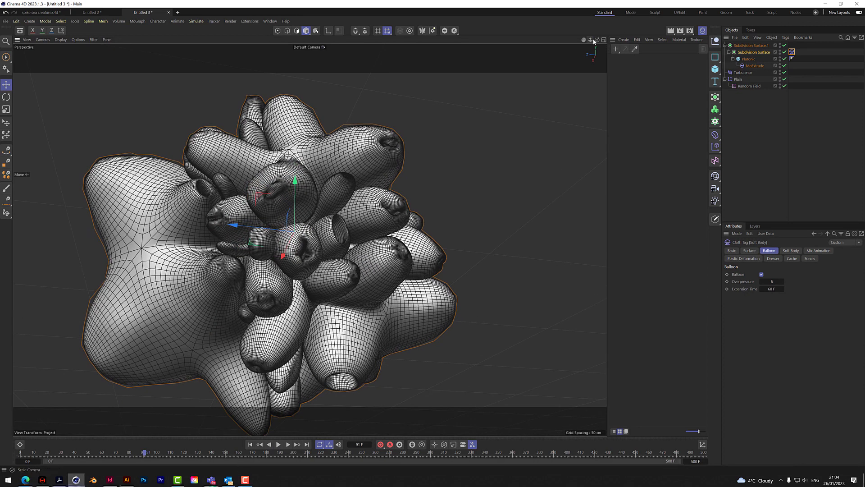
left_click_drag(598, 39, 546, 87)
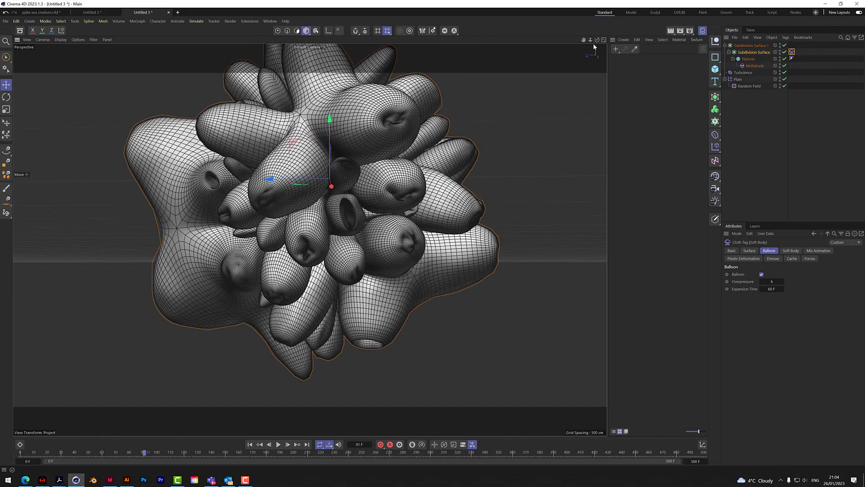
left_click_drag(590, 39, 500, 31)
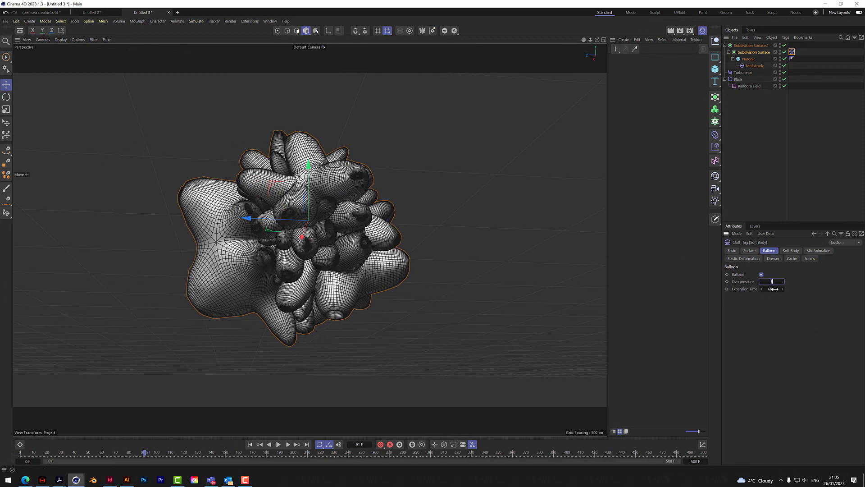
Try a balloon Overpressure of 12 by replaying the simulation from the first frame
left_click(250, 444)
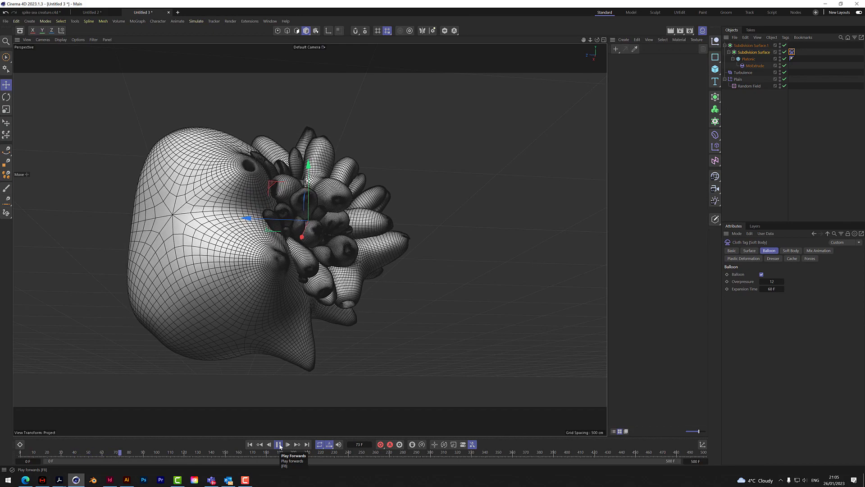
left_click(279, 445)
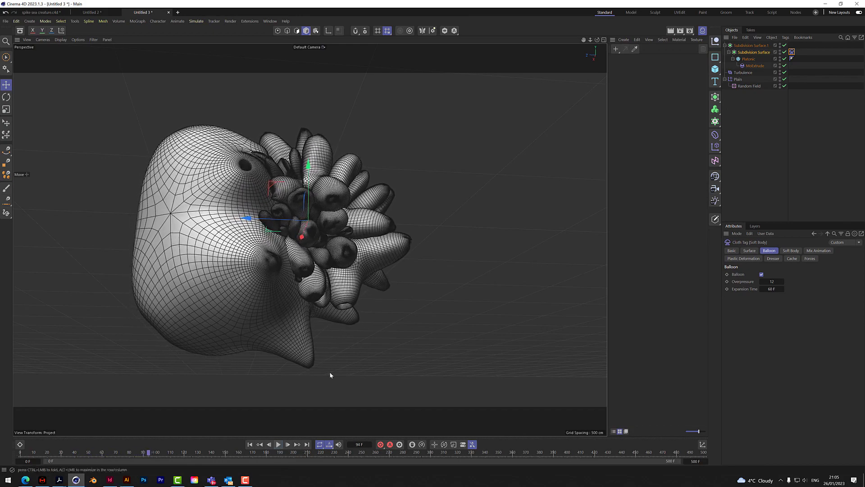
mouse_move(597, 41)
left_mouse_down()
mouse_move(600, 68)
mouse_move(694, 38)
mouse_move(622, 68)
mouse_move(598, 40)
left_mouse_up()
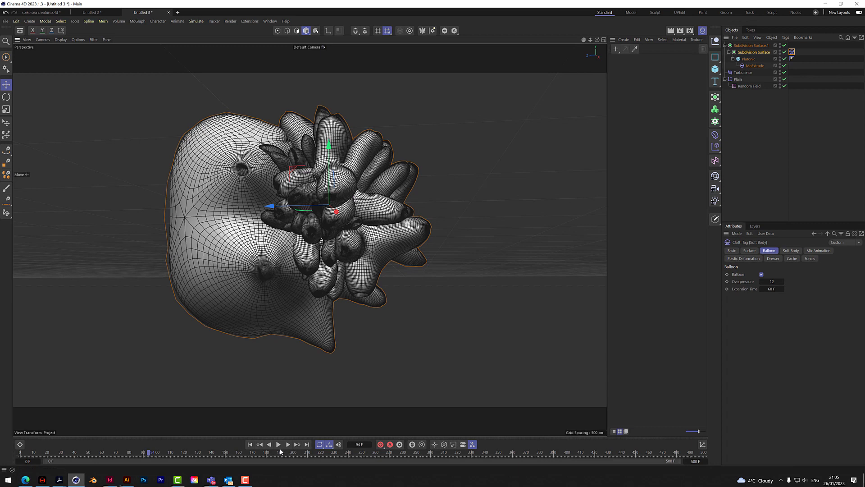
Set the balloon's Overpressure to 4, replay the simulation from the first frame and open the tag's Surface settings
left_click(250, 445)
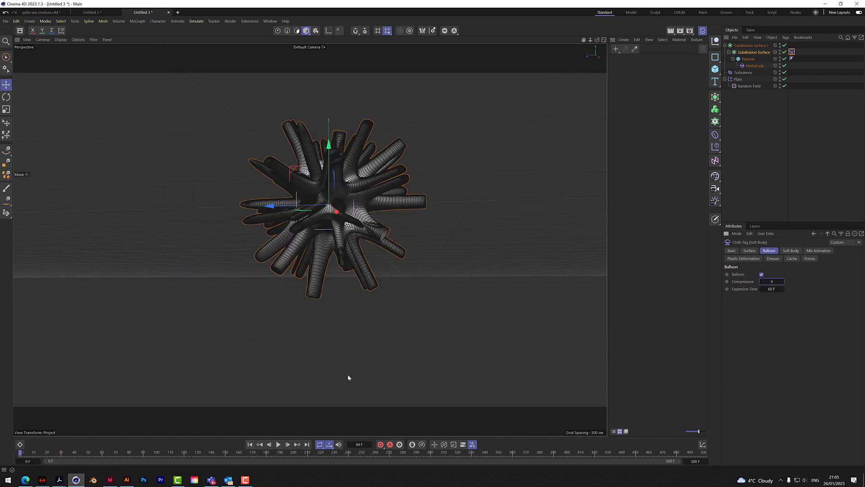
left_click(278, 445)
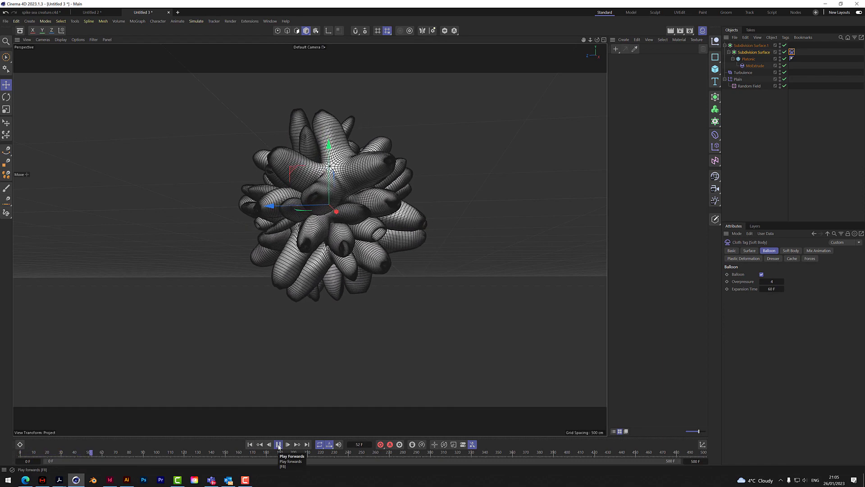
left_click(279, 445)
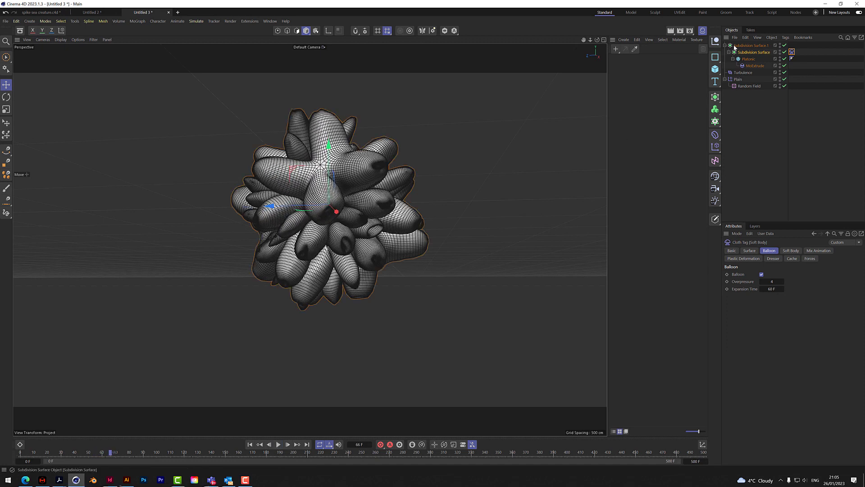
left_click(750, 251)
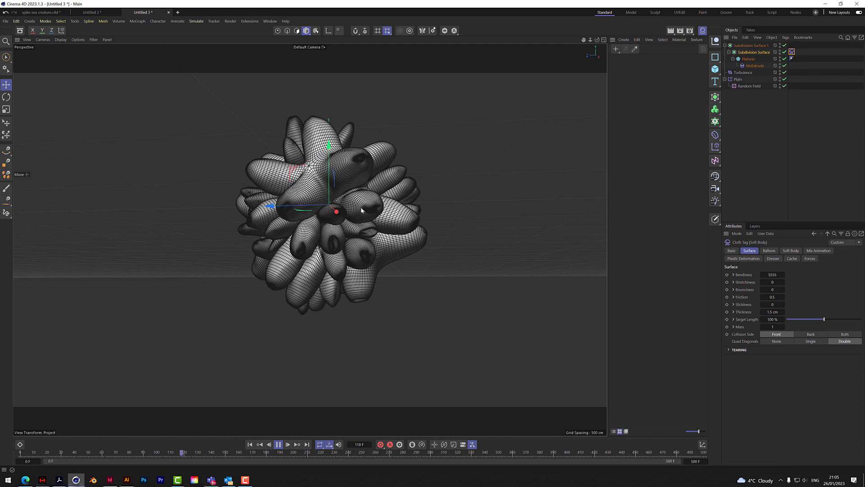
left_click(279, 444)
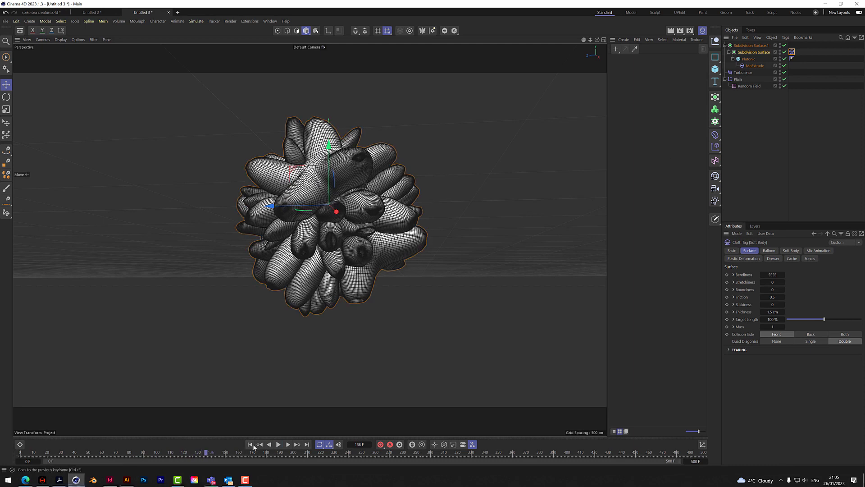
Test a balloon Overpressure of 1 by replaying from the first frame, and return the Overpressure to 4
left_click(770, 250)
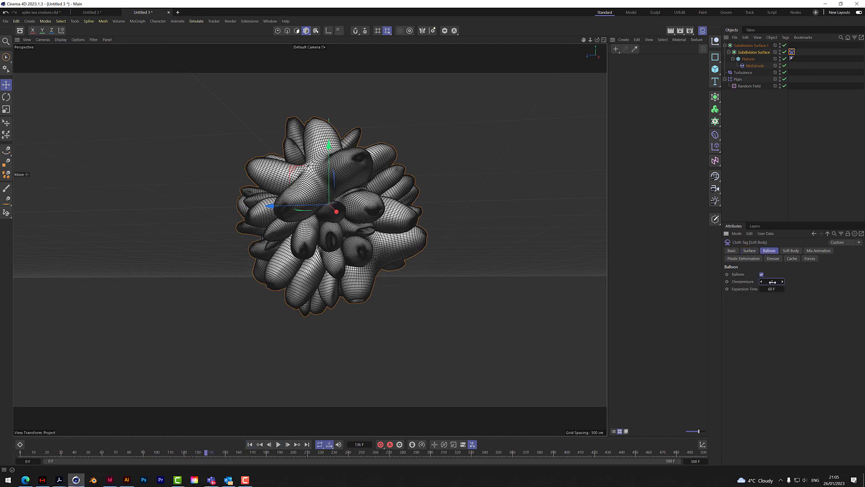
left_click(249, 444)
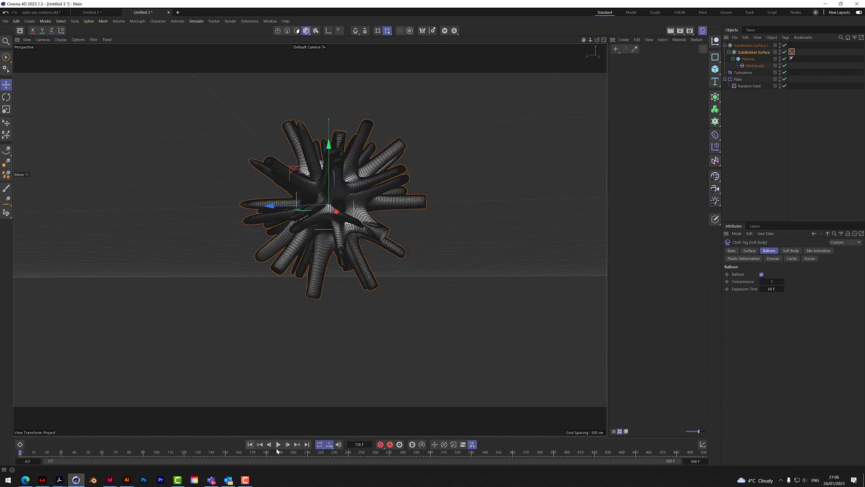
left_click(279, 444)
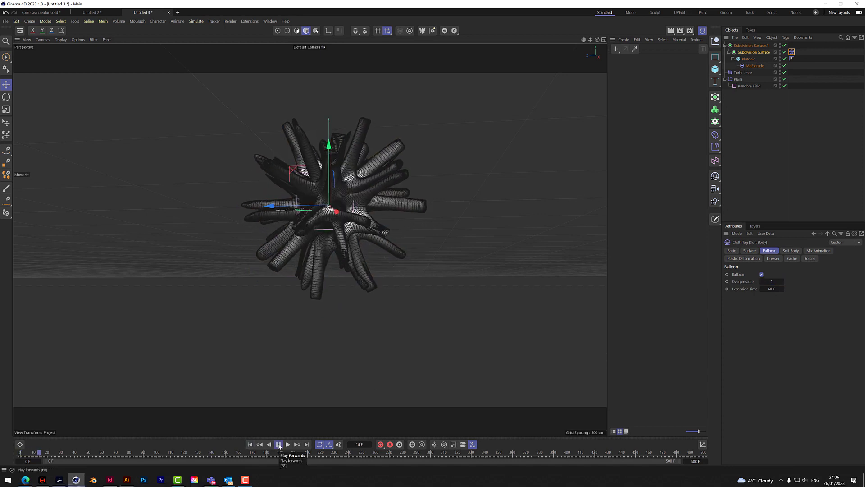
left_click(766, 178)
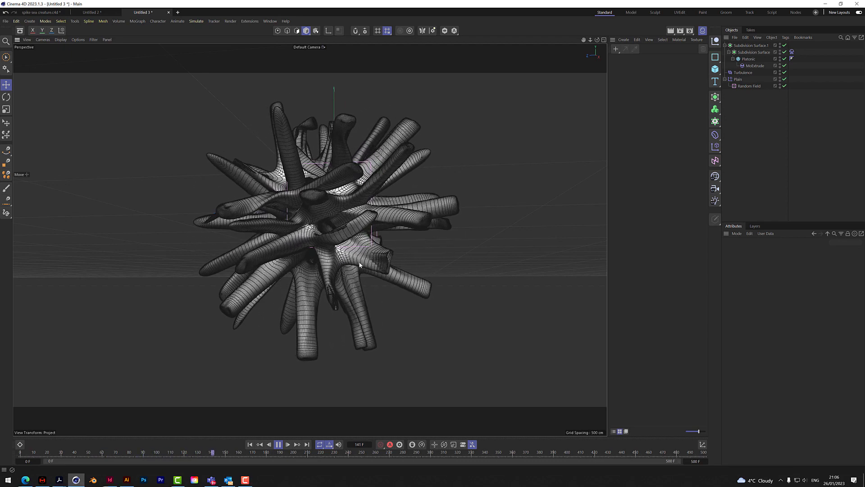
left_click(278, 444)
left_click(792, 53)
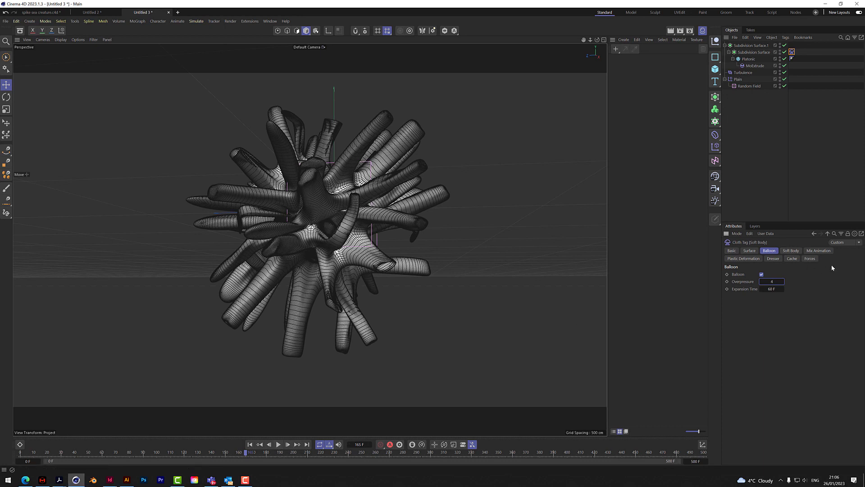
Keyframe the soft body's Target Length at 100 % on frame 0 and 200 % on frame 90
left_click(792, 250)
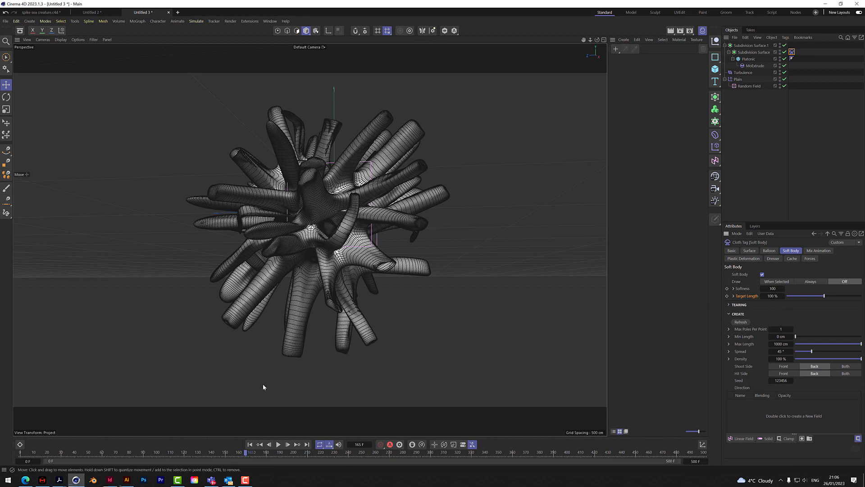
left_click(259, 445)
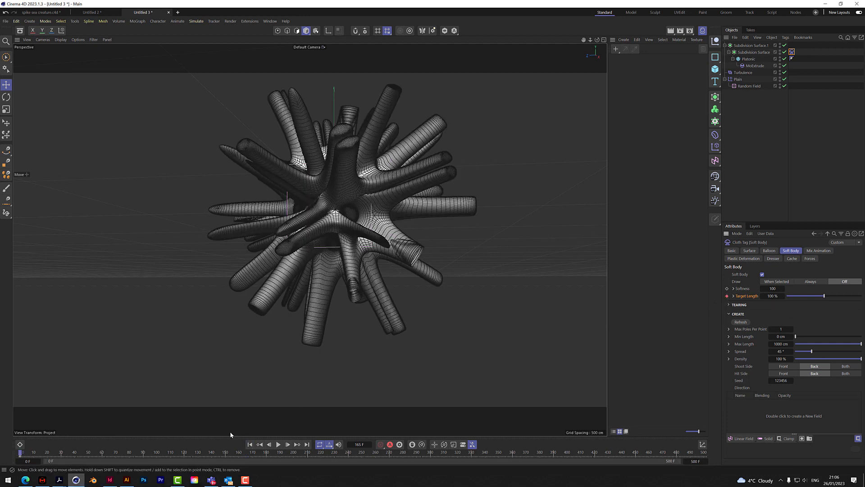
left_click(143, 453)
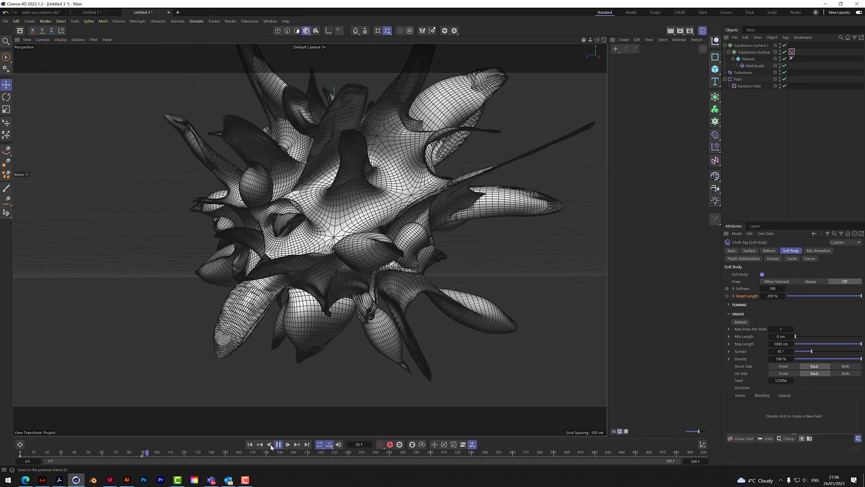
Replay the simulation from the first frame, review the Balloon and Soft Body settings, and inspect the stretched creature from another angle
left_click(278, 446)
left_click(250, 445)
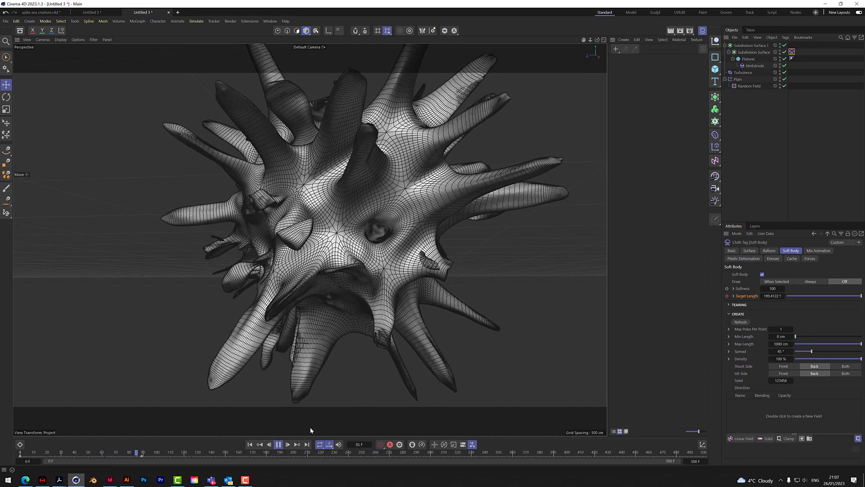
left_click(279, 444)
left_click(770, 251)
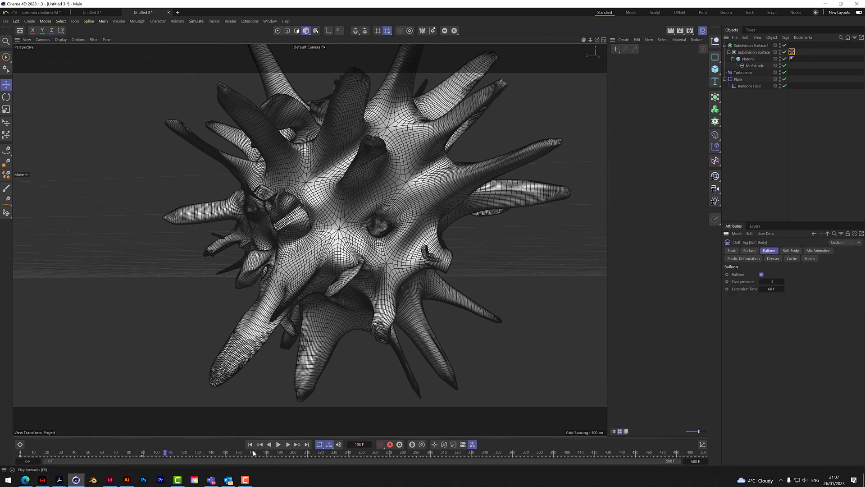
left_click(791, 251)
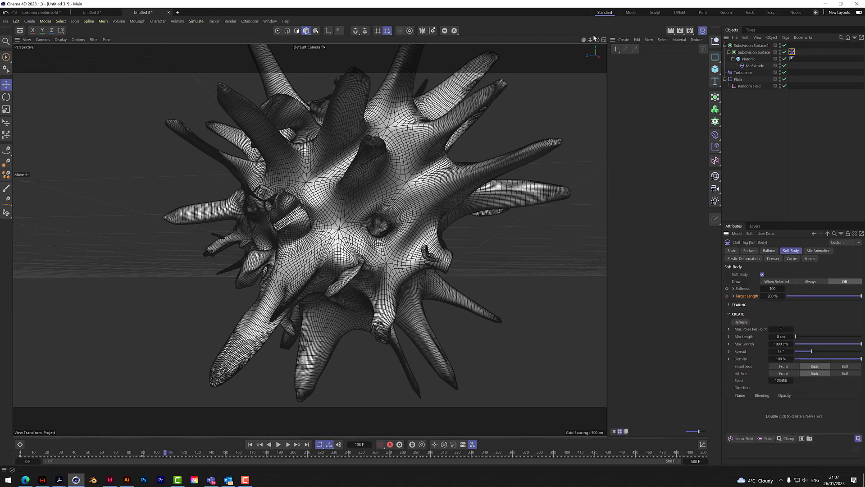
left_click_drag(597, 39, 519, 38)
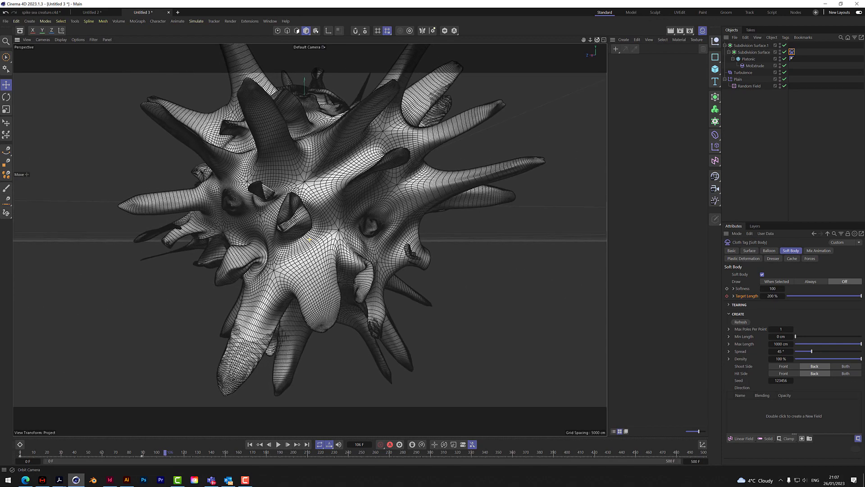
Inspect the stretched creature from several angles and continue the simulation playback to about frame 173
left_click_drag(597, 40, 622, 56)
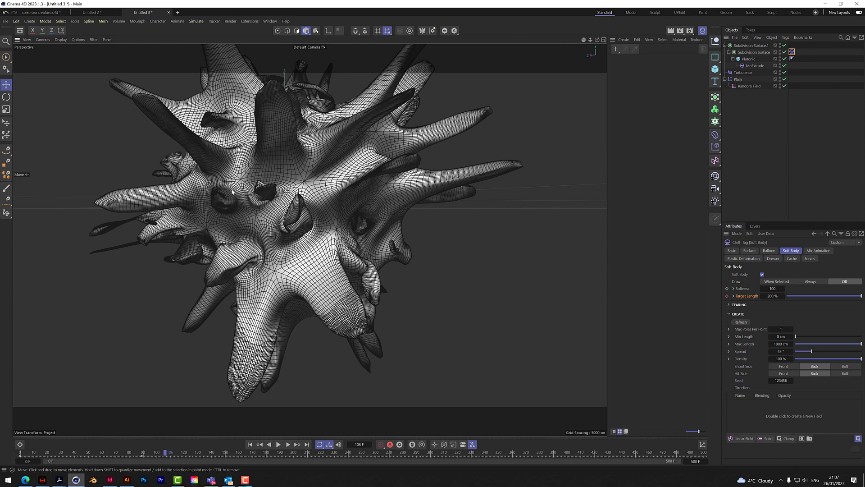
left_click_drag(597, 39, 430, 196)
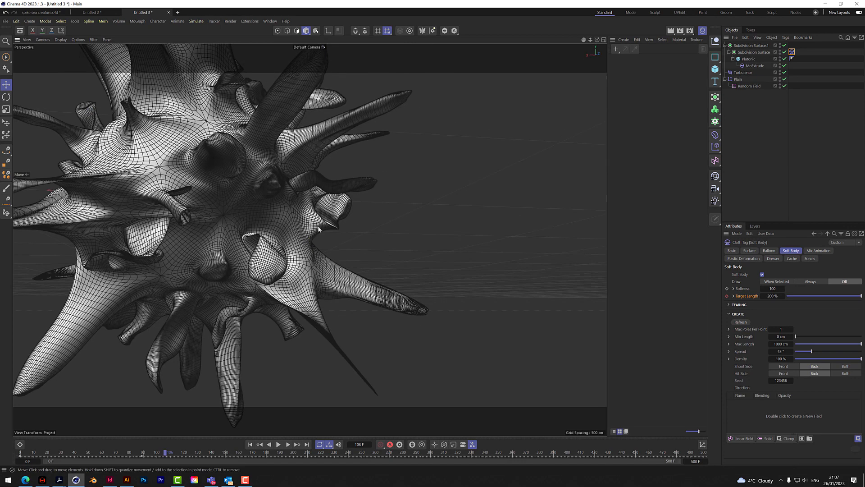
left_click_drag(590, 40, 559, 42)
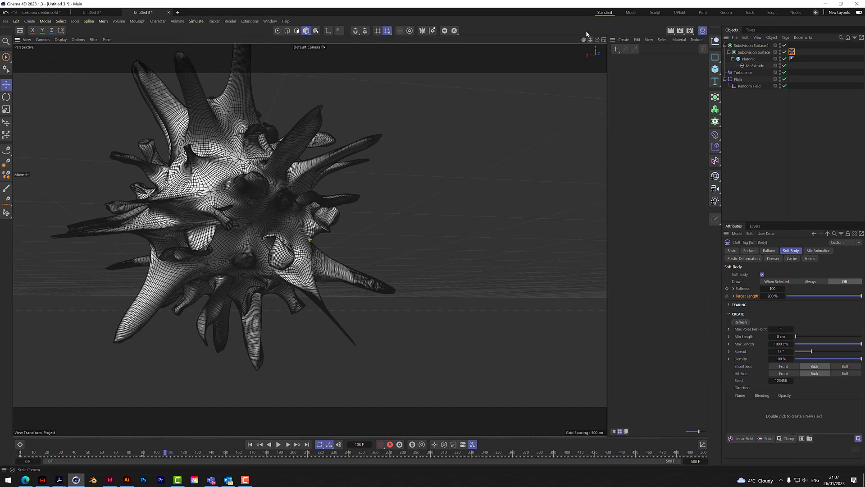
left_click(279, 444)
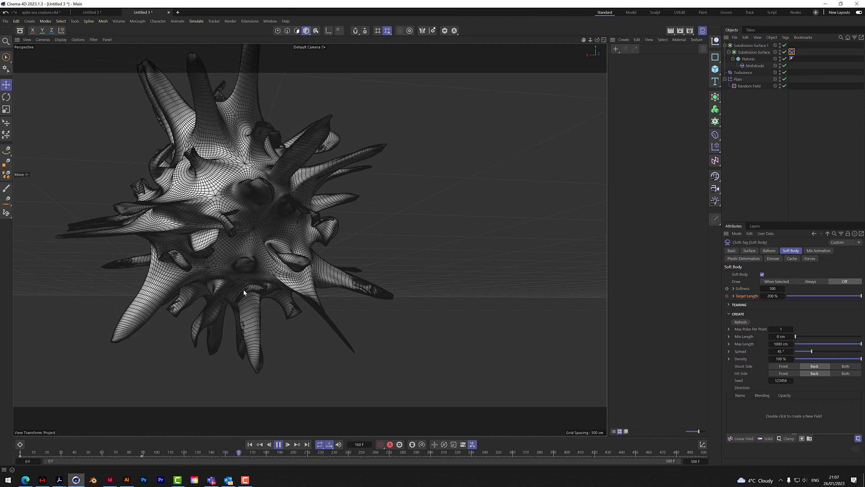
left_click(280, 444)
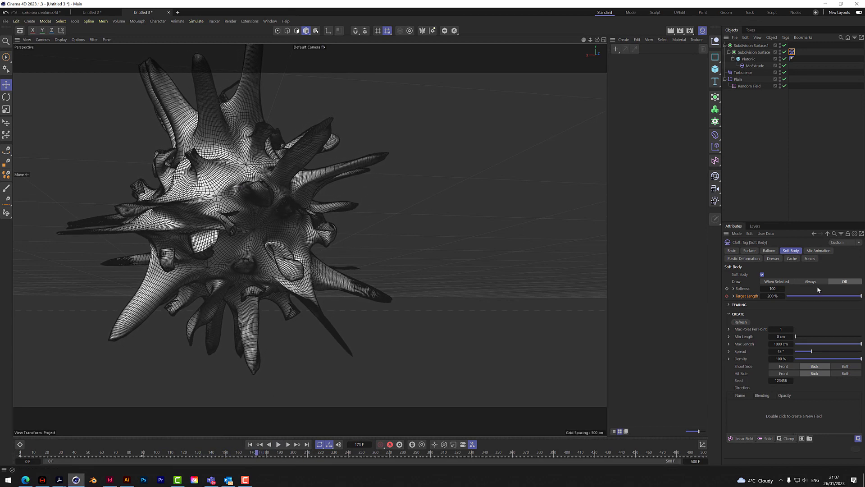
Set the soft body balloon's Overpressure to 10 and replay the simulation to about frame 92
left_click(769, 251)
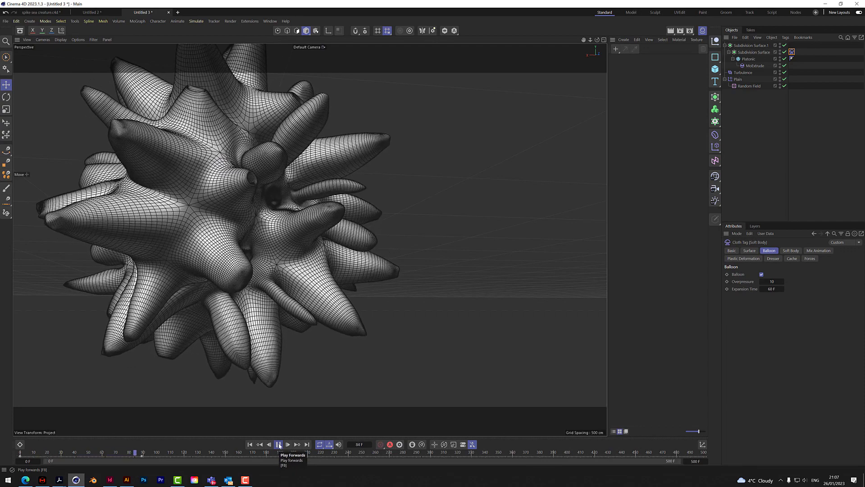
left_click(279, 445)
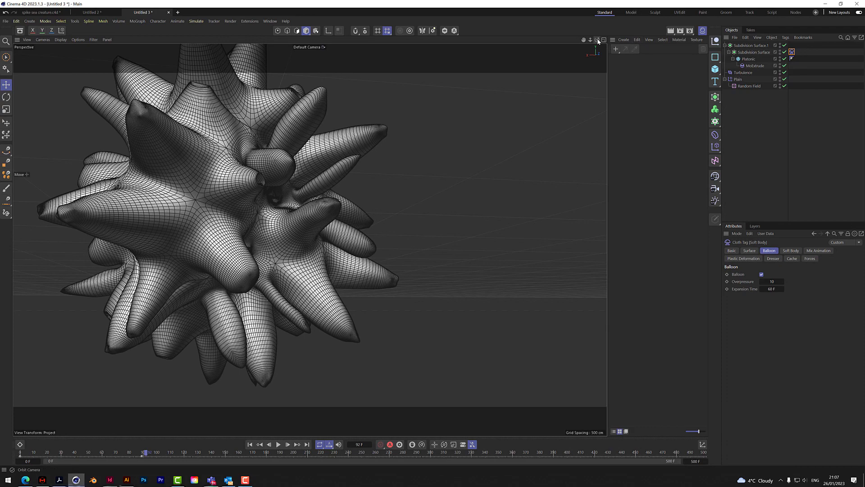
Examine the inflated creature's spikes and mesh density up close and from several sides
left_click_drag(598, 41, 310, 239)
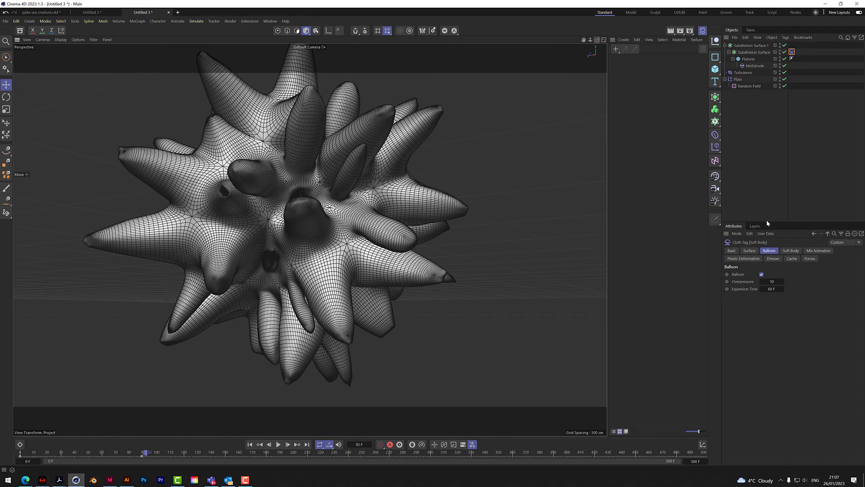
scroll(302, 300, "up", 3)
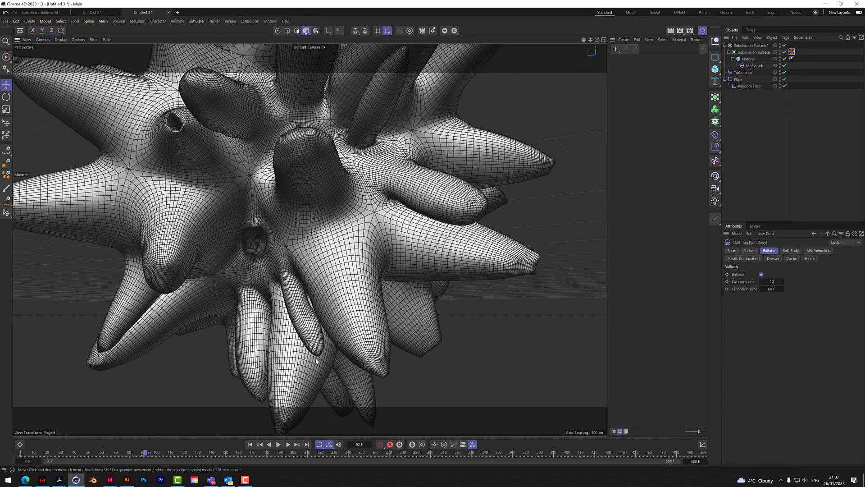
scroll(357, 152, "down", 4)
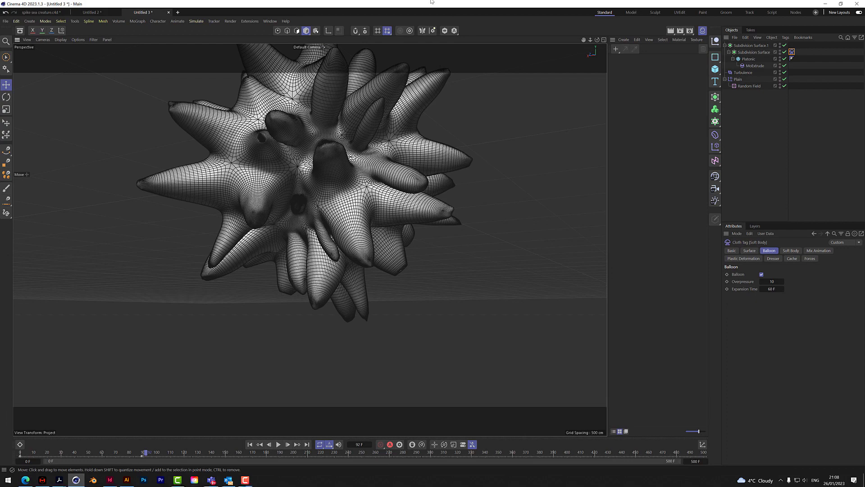
mouse_move(597, 40)
left_mouse_down()
mouse_move(577, 50)
mouse_move(597, 43)
left_mouse_up()
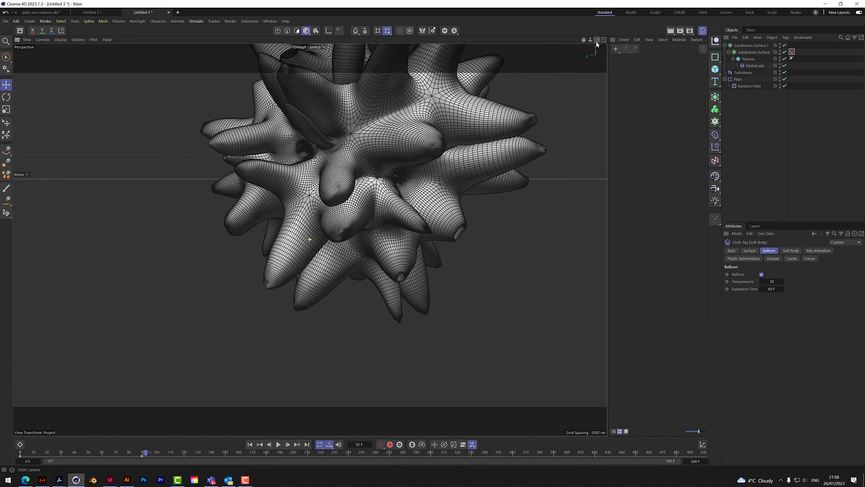
scroll(317, 138, "up", 5)
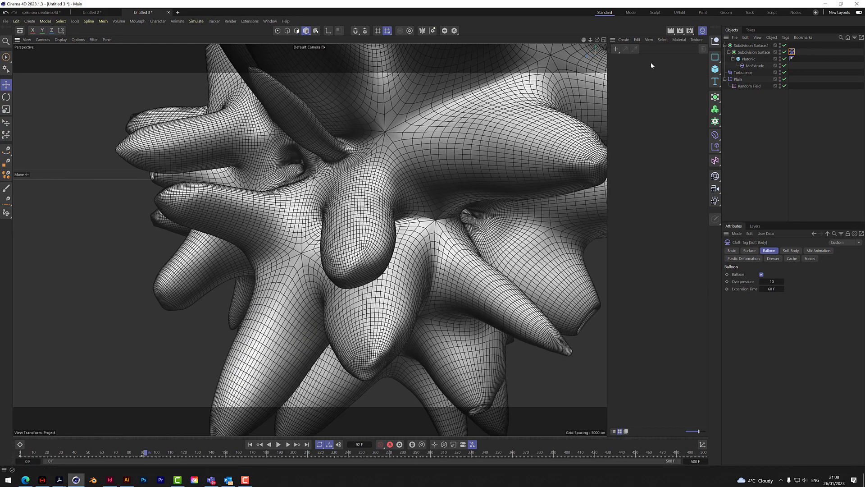
left_click_drag(597, 41, 563, 56)
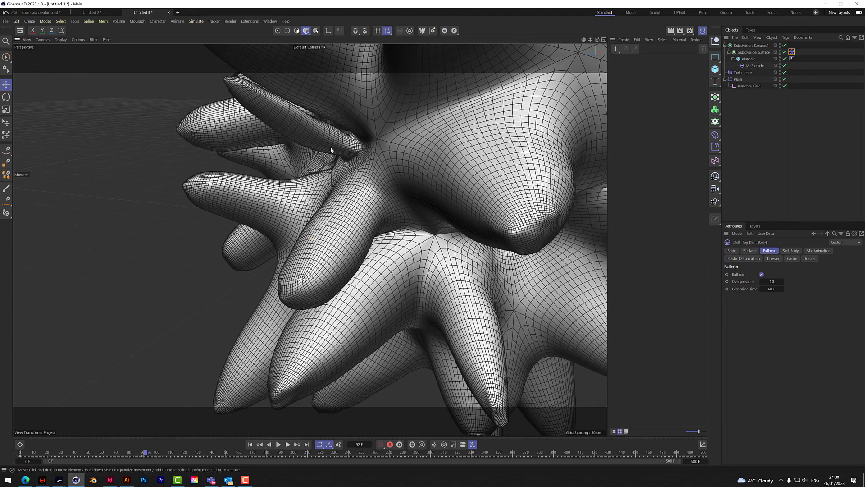
scroll(331, 150, "down", 6)
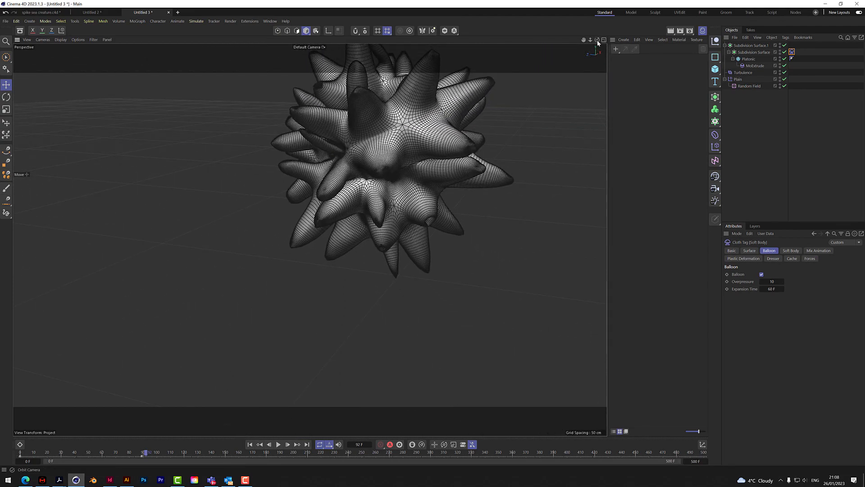
left_click_drag(598, 41, 664, 117)
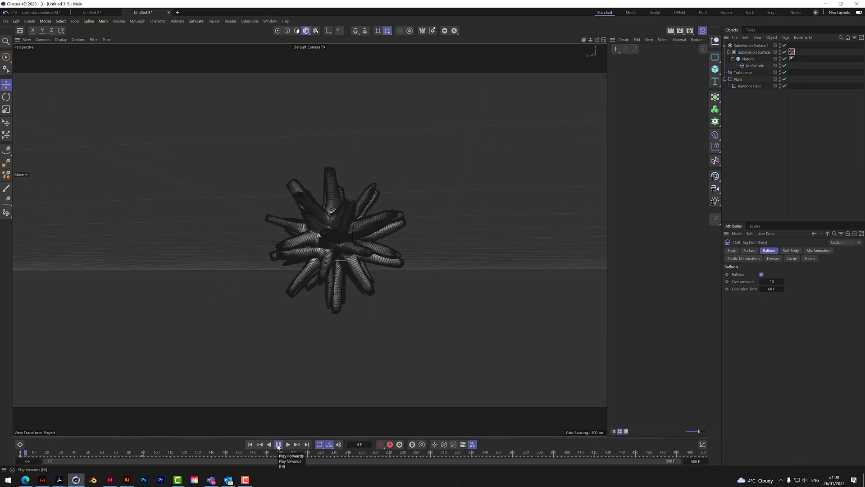
Switch the viewport display to smooth shading without mesh lines and replay the simulation from the first frame
left_click(60, 39)
left_click(74, 63)
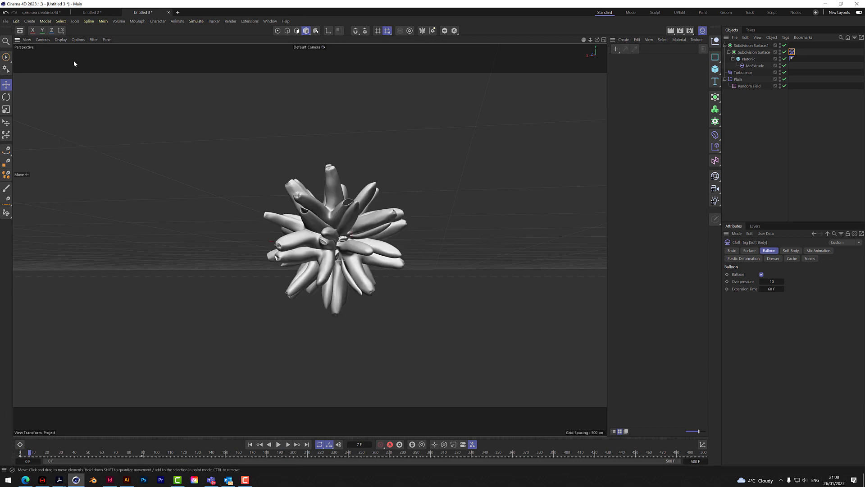
left_click(251, 445)
left_click(278, 445)
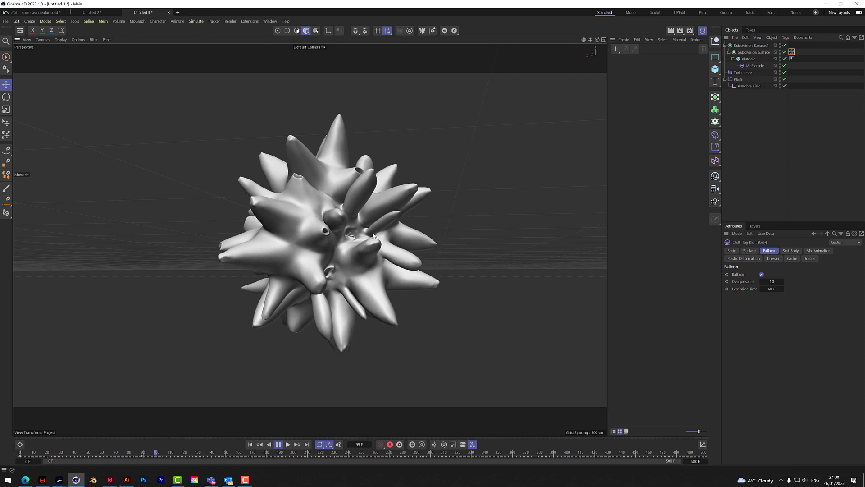
scroll(373, 235, "up", 6)
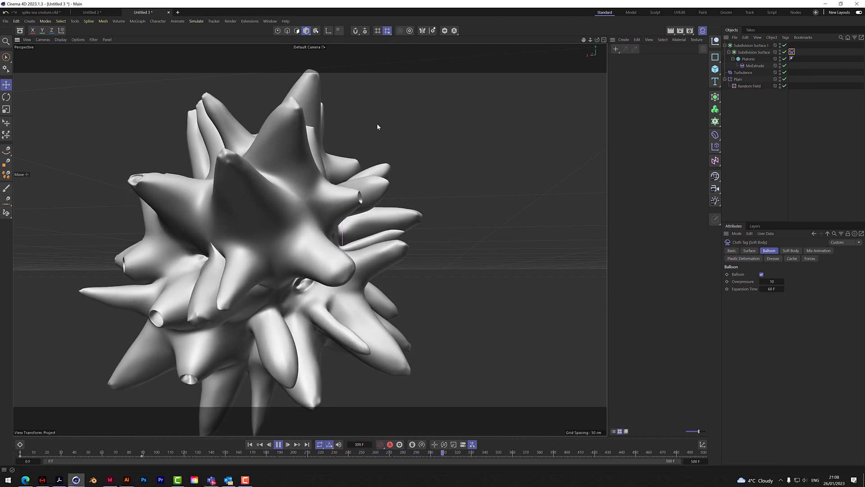
left_click(279, 445)
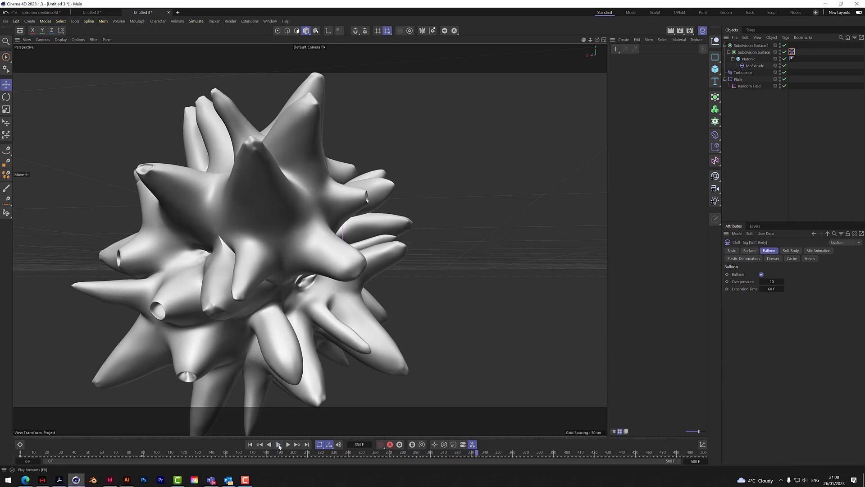
Add a Rotation force with an Angle Speed of 50 and replay the simulation from the first frame
left_click(196, 21)
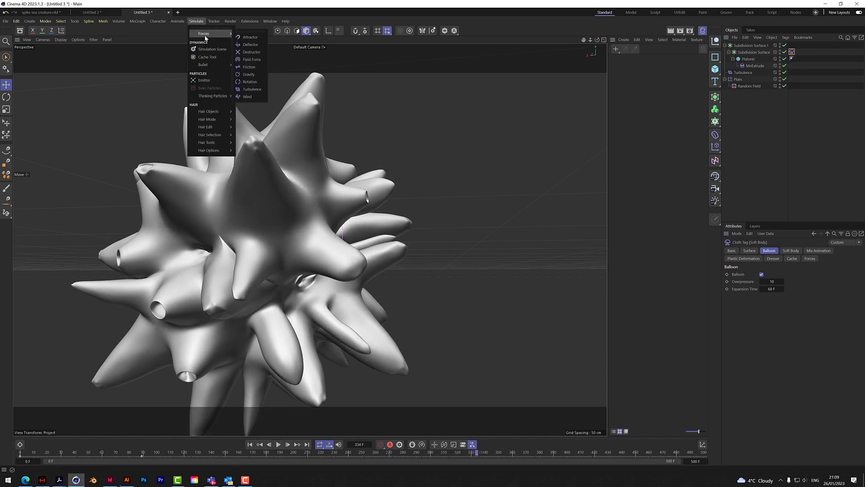
left_click(250, 81)
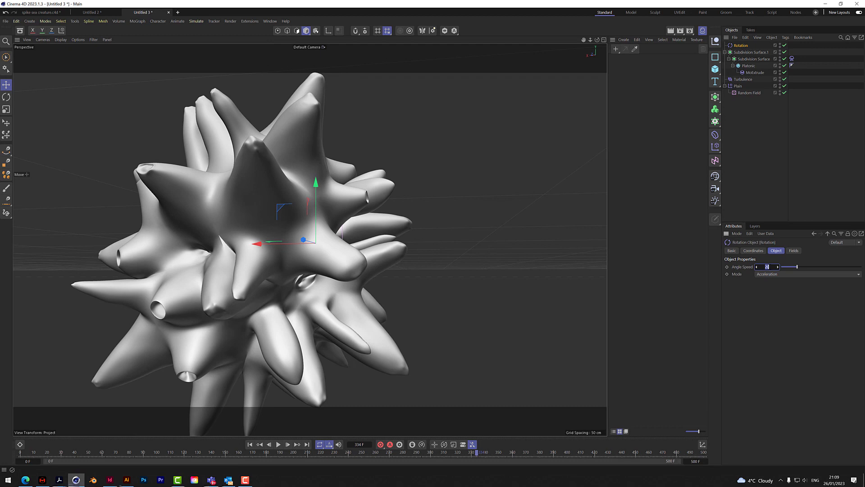
left_click(250, 445)
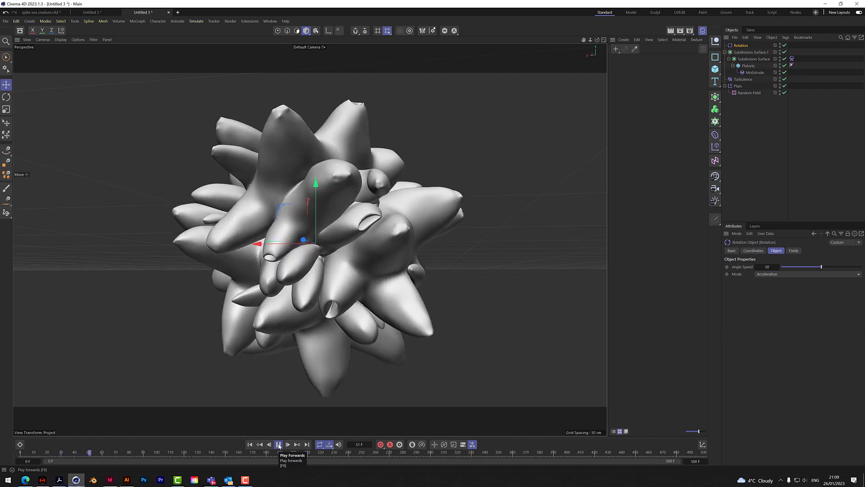
Reduce the Rotation force's Angle Speed to 10 and replay the simulation from the first frame
left_click(767, 267)
type("10")
key("Return")
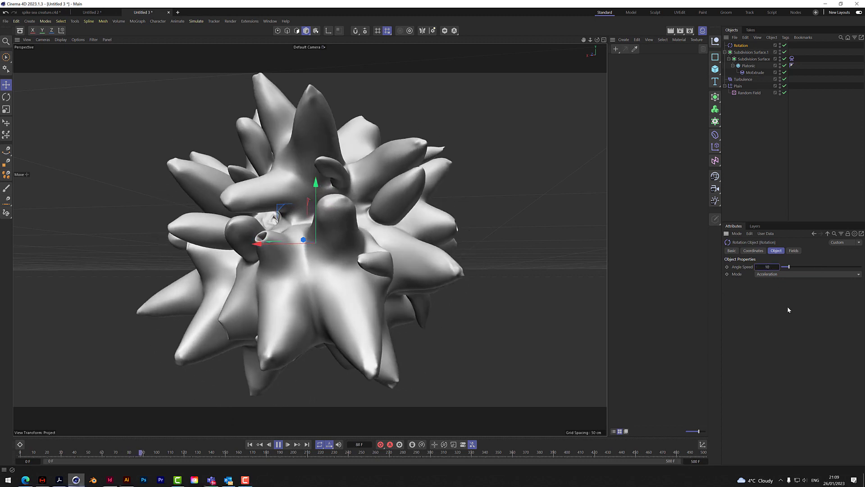
left_click(251, 444)
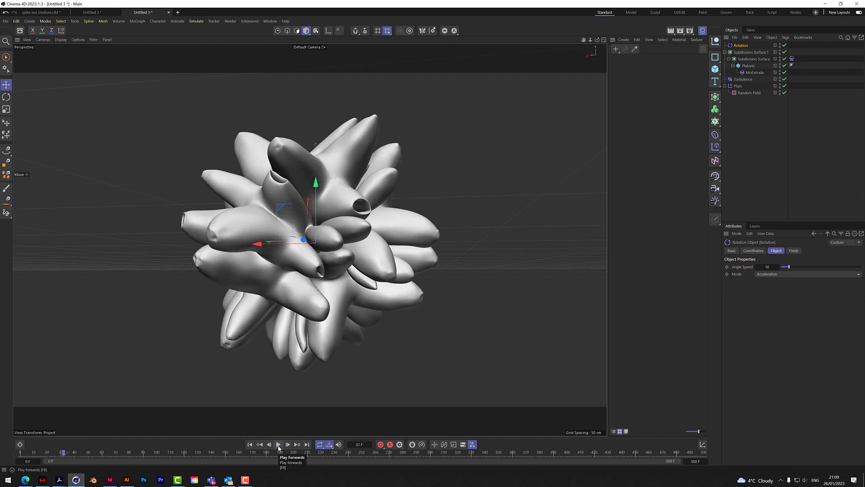
Test a Damping of 21 % in the project's simulation settings by replaying and viewing the creature from another angle
key("ctrl+d")
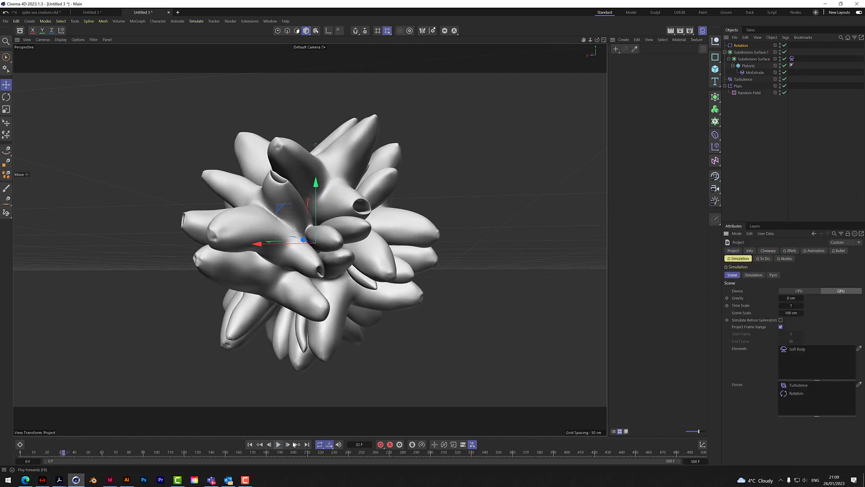
left_click(752, 275)
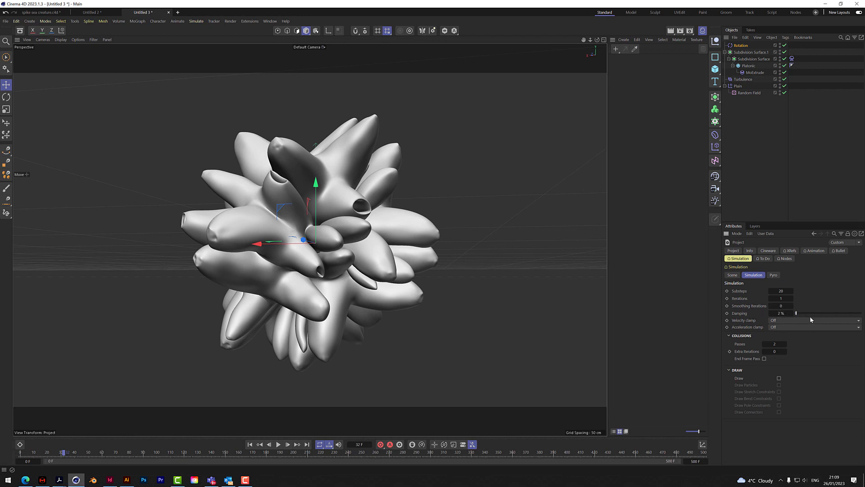
left_click_drag(808, 313, 810, 314)
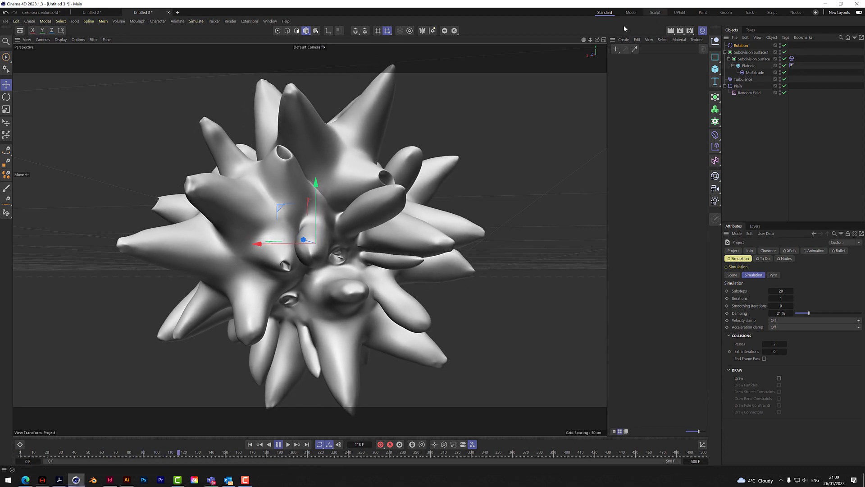
mouse_move(597, 39)
left_mouse_down()
mouse_move(635, 63)
mouse_move(604, 35)
left_mouse_up()
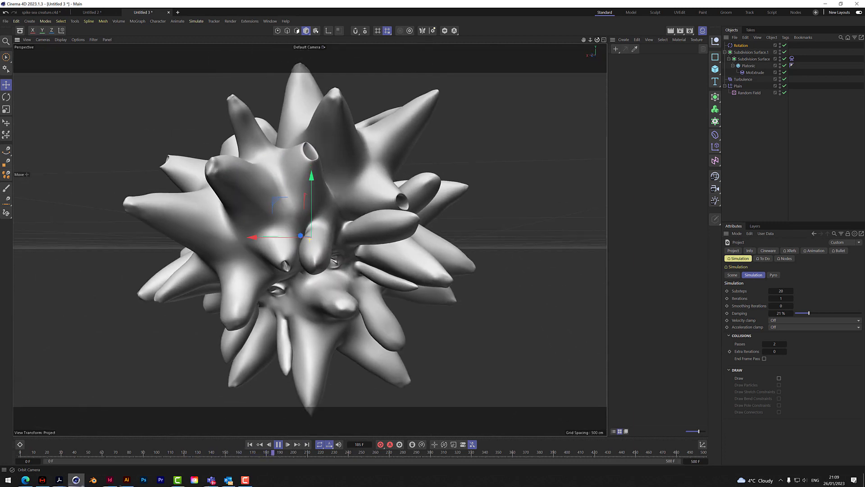
Set the simulation's Substeps to 5, Iterations to 20 and Damping to 5 %, and replay from the first frame
left_click(278, 444)
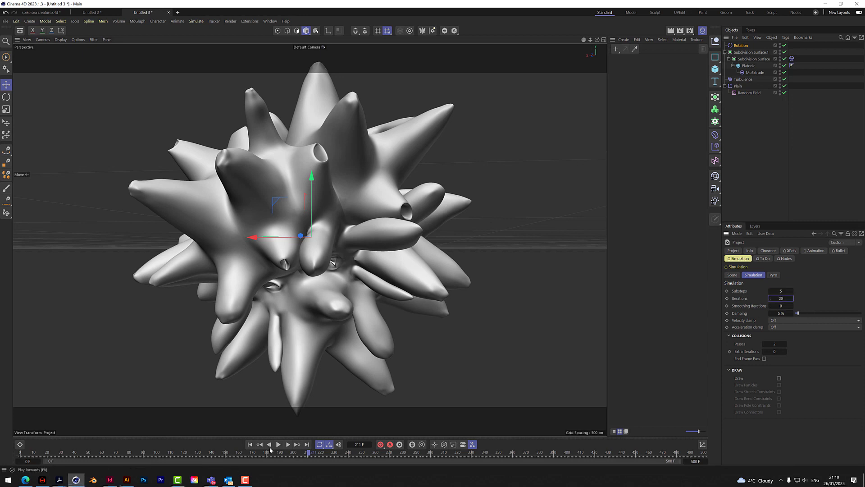
left_click(248, 446)
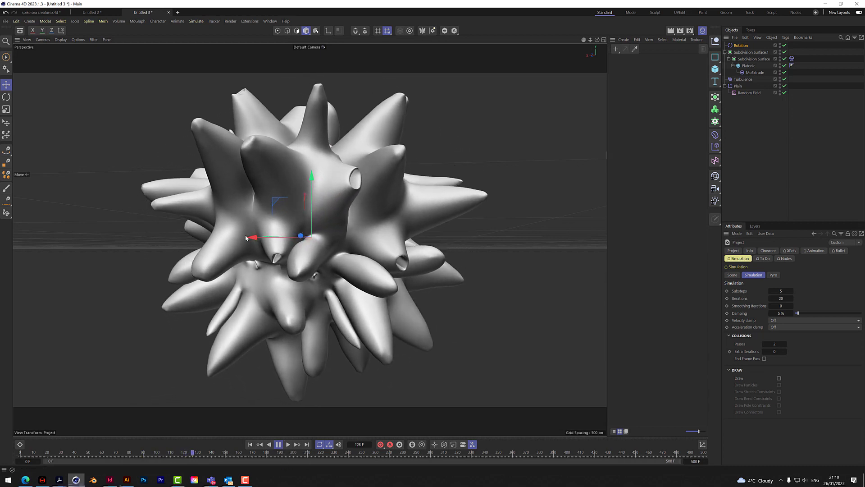
left_click(279, 445)
Set the Turbulence force's Strength to 200 cm and replay the simulation to check the motion
left_click(743, 79)
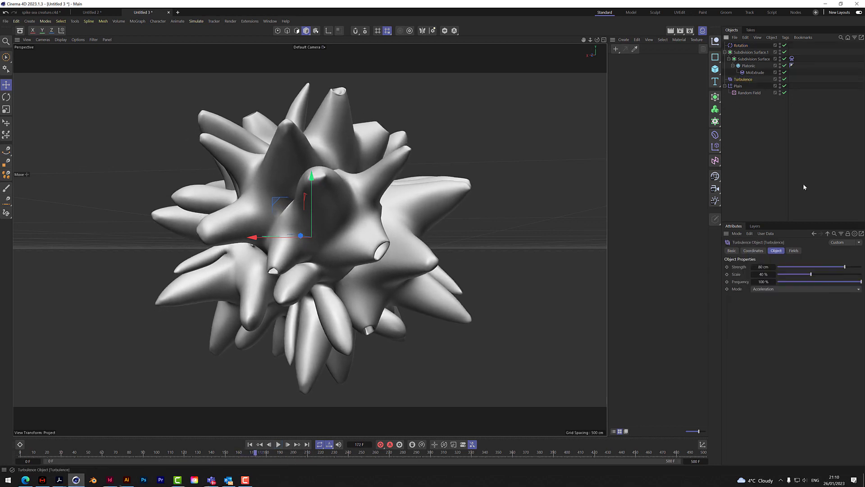
type("200")
key("Return")
left_click(278, 445)
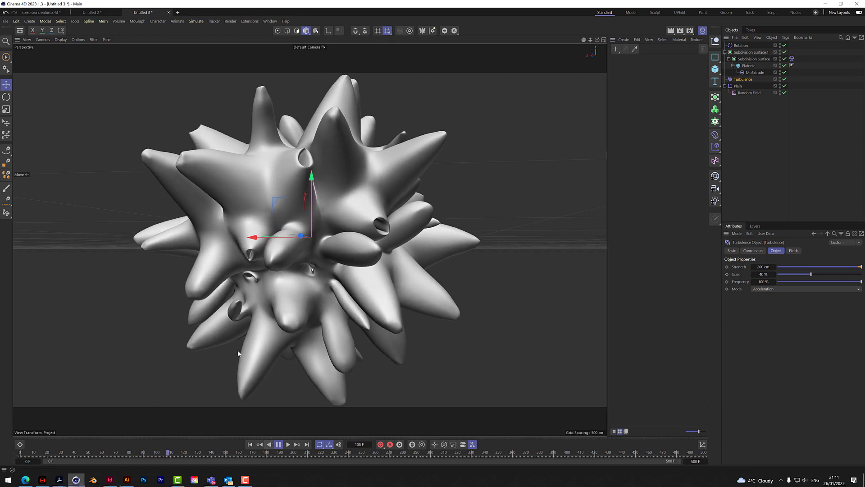
left_click(279, 445)
Set the project simulation's Damping to 2 %, replay from the first frame and open the soft body tag's Balloon settings
key("ctrl+d")
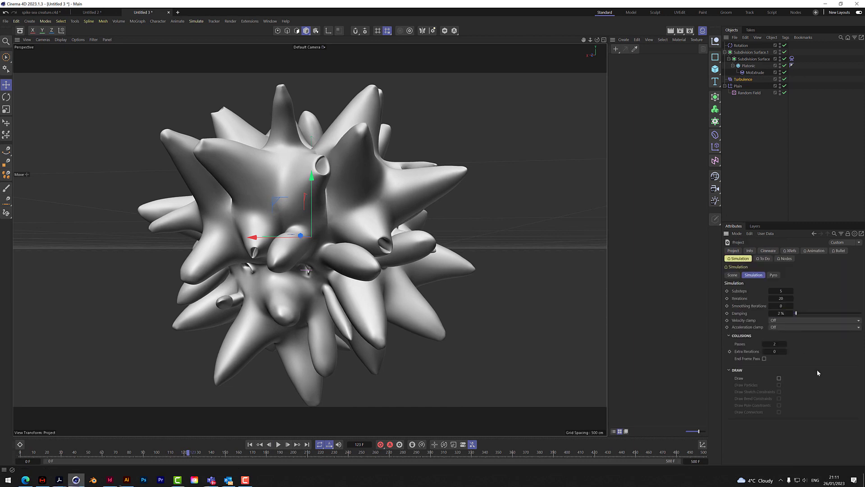
left_click(250, 444)
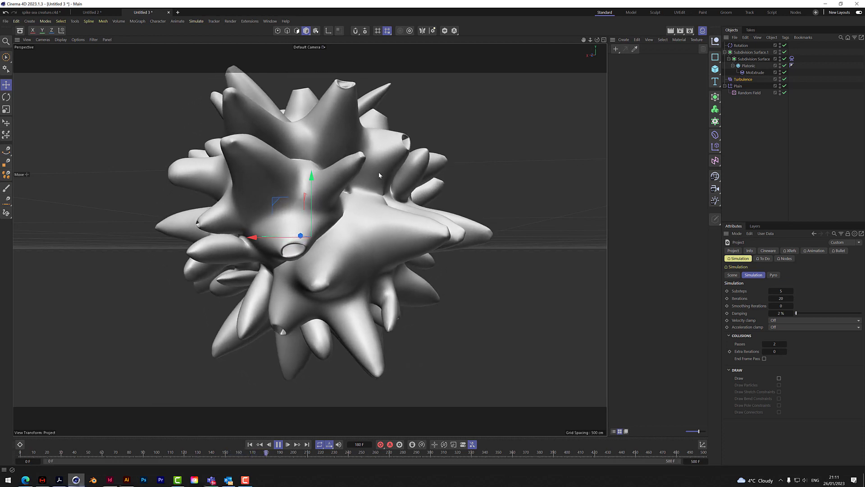
left_click(277, 444)
left_click(792, 60)
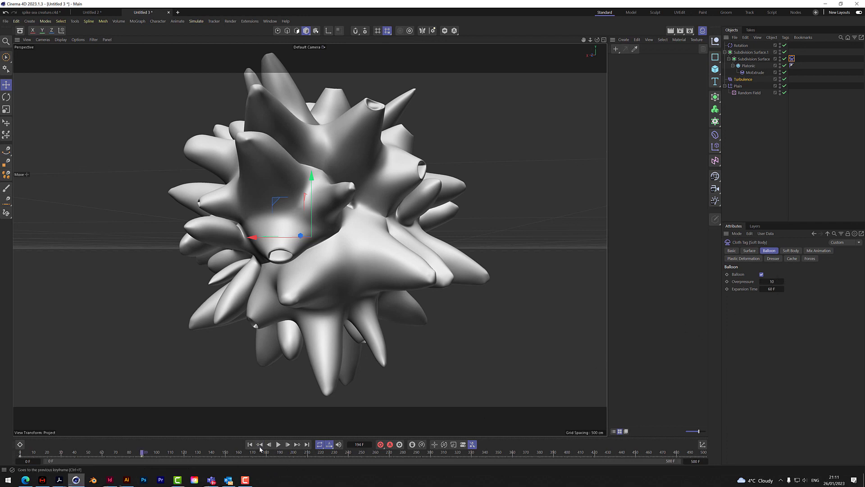
Keyframe the soft body's balloon Overpressure from 10 down to 2 at frame 90, then replay the simulation and inspect the creature up close
left_click(260, 445)
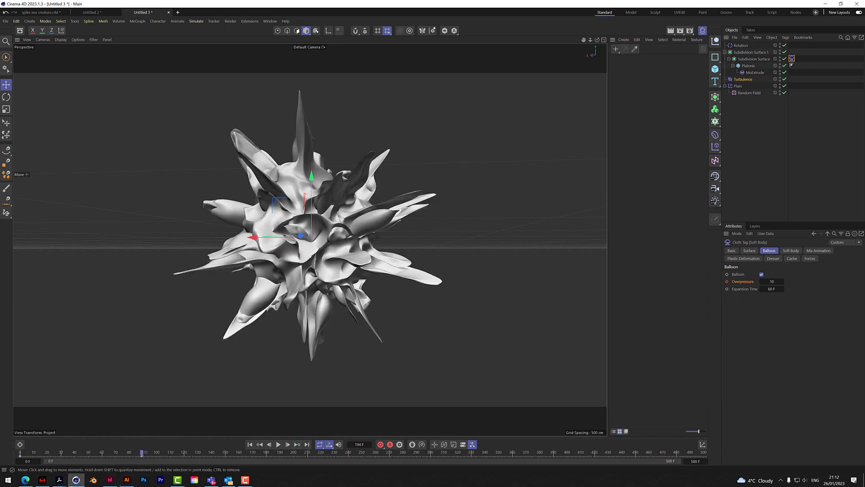
left_click(289, 445)
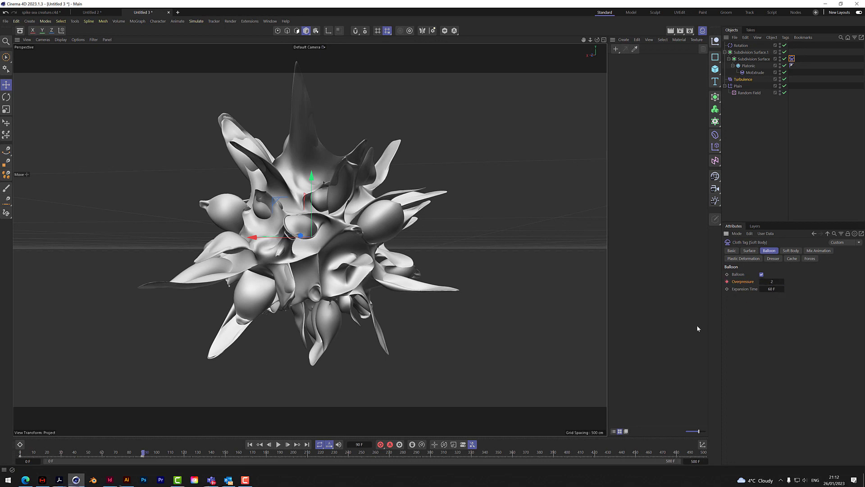
left_click(251, 446)
left_click(278, 446)
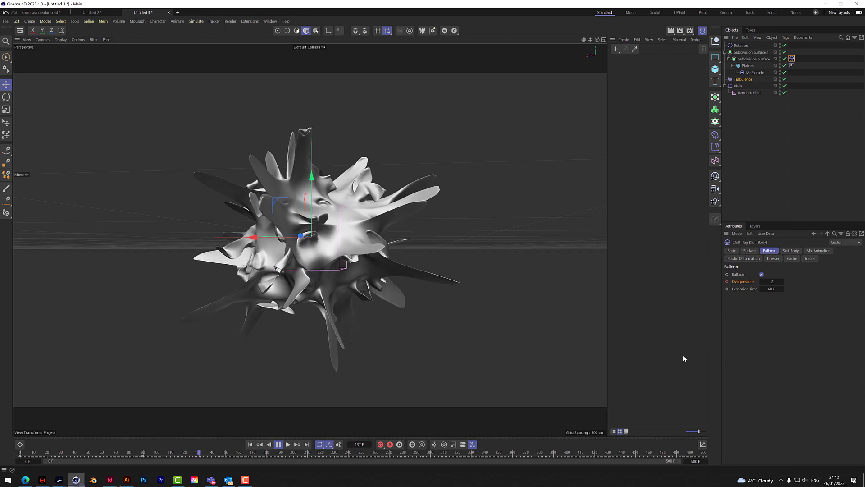
key("space")
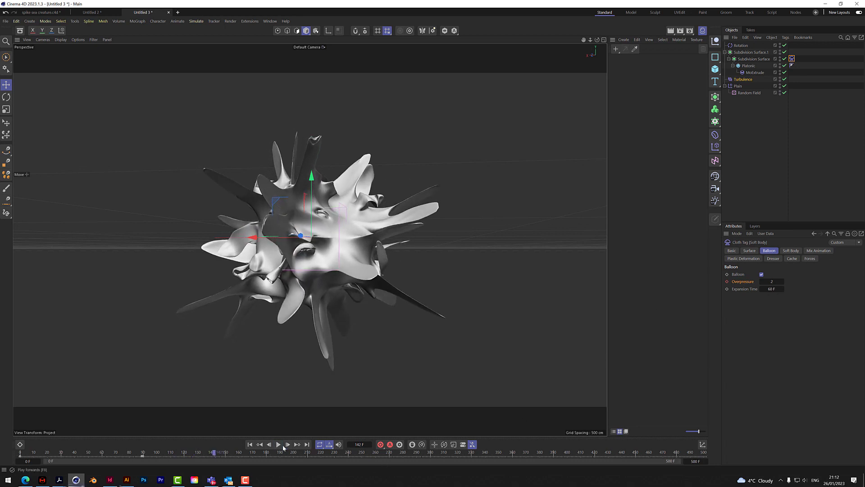
scroll(380, 279, "up", 4)
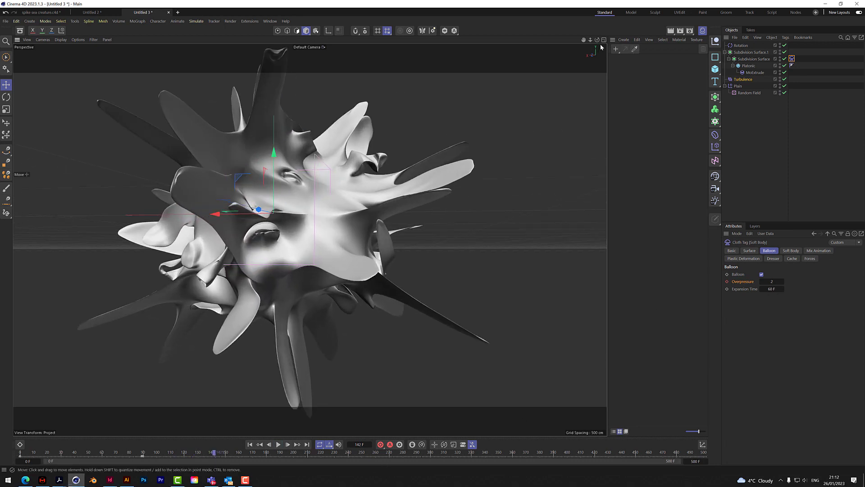
left_click_drag(356, 206, 377, 261, "alt")
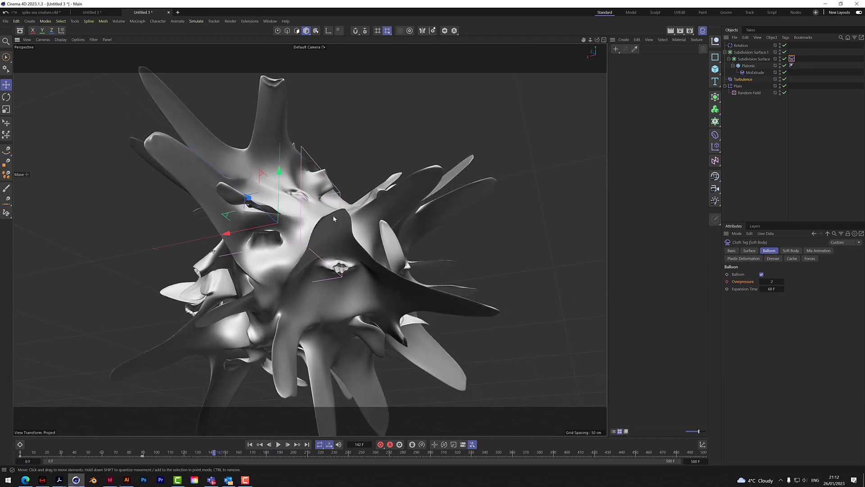
mouse_move(334, 219)
left_mouse_down("alt")
mouse_move(310, 239)
mouse_move(325, 252)
mouse_move(264, 234)
mouse_move(335, 208)
left_mouse_up("alt")
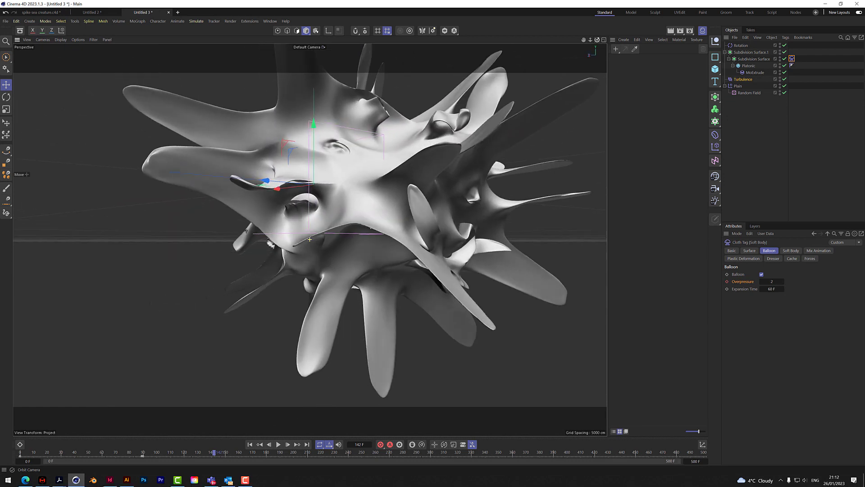
left_click_drag(597, 39, 504, 44)
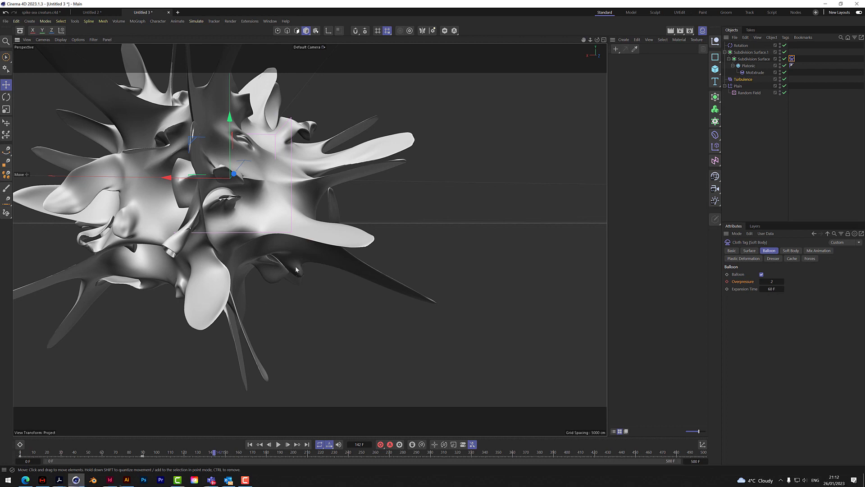
left_click_drag(591, 40, 642, 84)
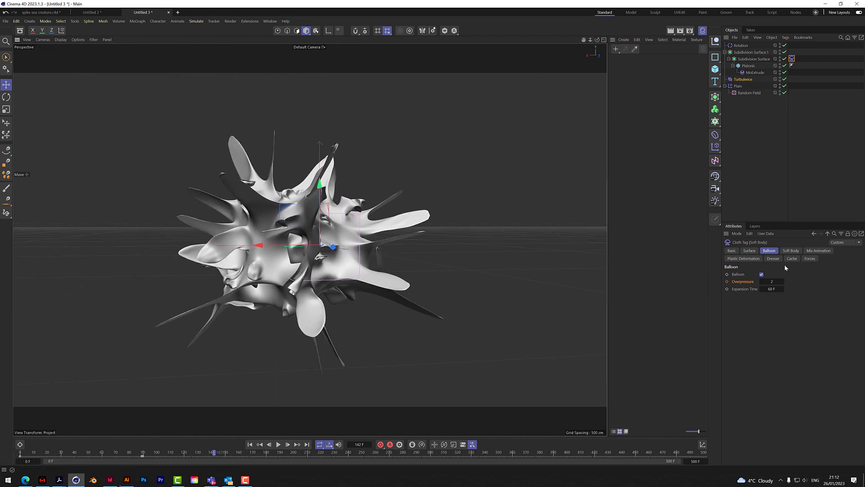
Keyframe the soft body's Target Length at about 175 % on frame 60 and 100 % on frame 120, and replay from the first frame
left_click(791, 251)
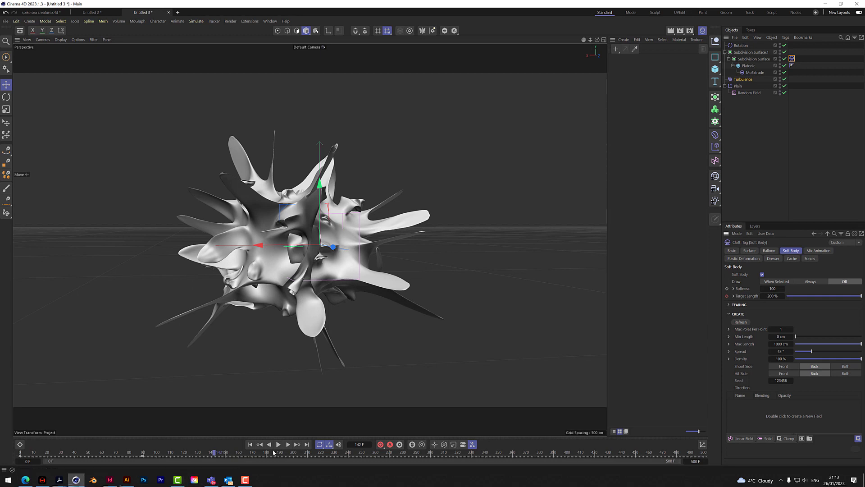
left_click(260, 444)
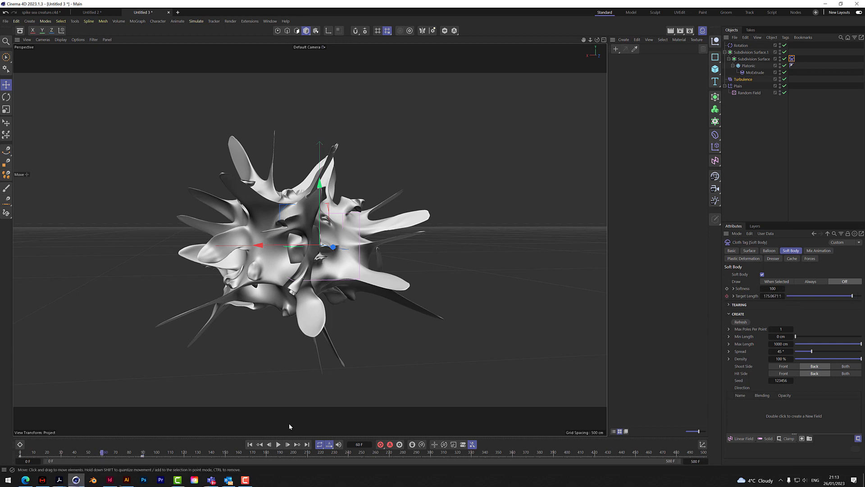
left_click(727, 295)
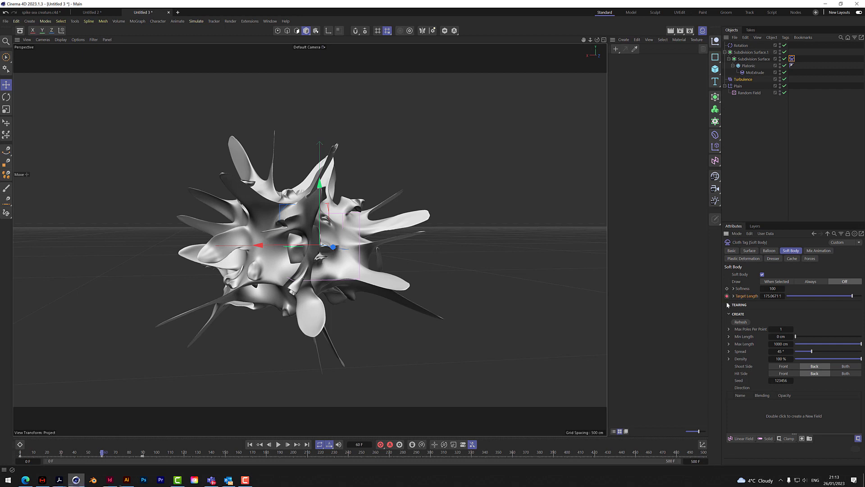
left_click(185, 454)
double_click(772, 296)
type("100")
key("Return")
left_click(250, 445)
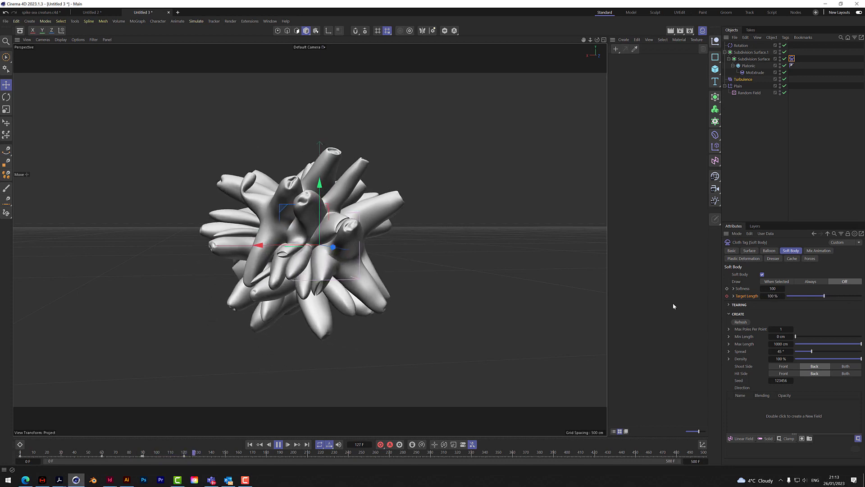
left_click(278, 445)
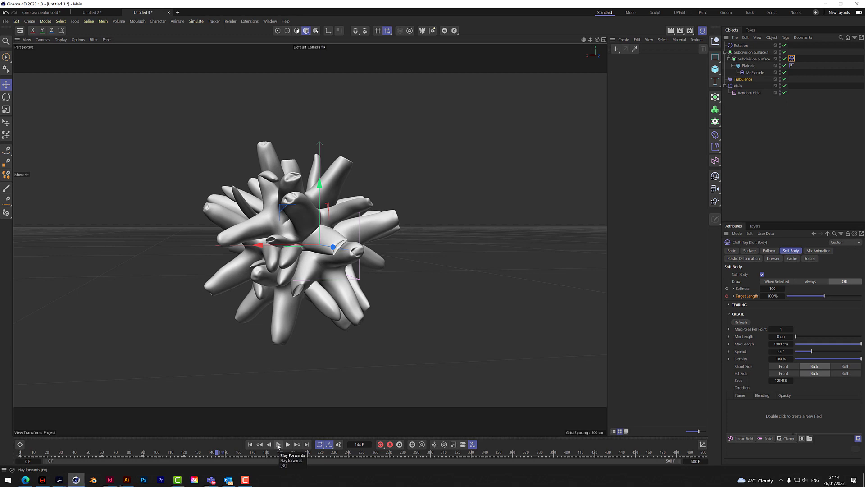
left_click(251, 444)
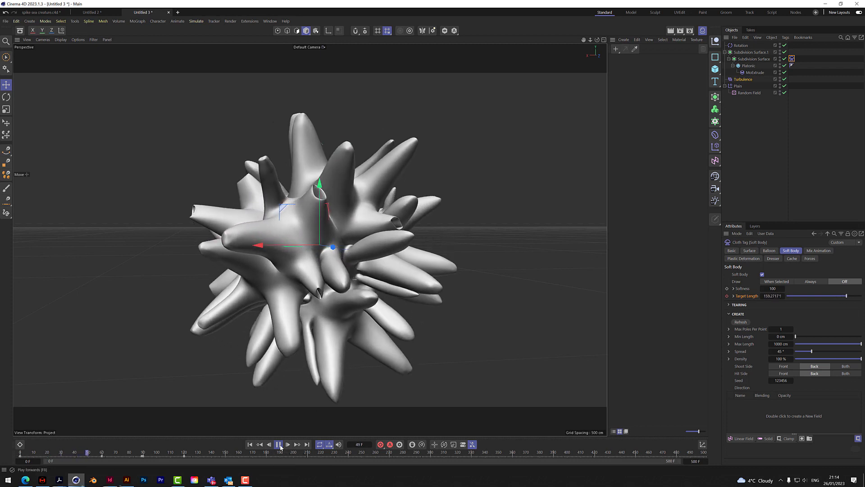
left_click(280, 446)
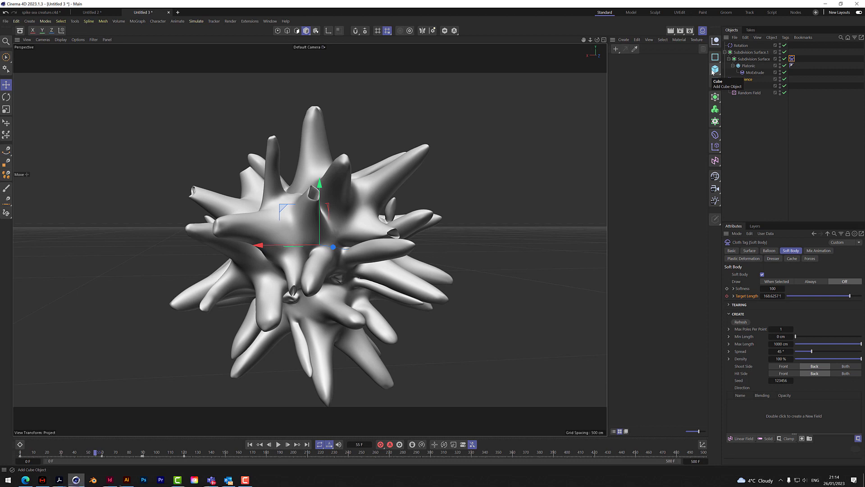
Test a Stretchiness of 555 in the soft body tag's Surface settings by replaying the simulation from the first frame
left_click(770, 252)
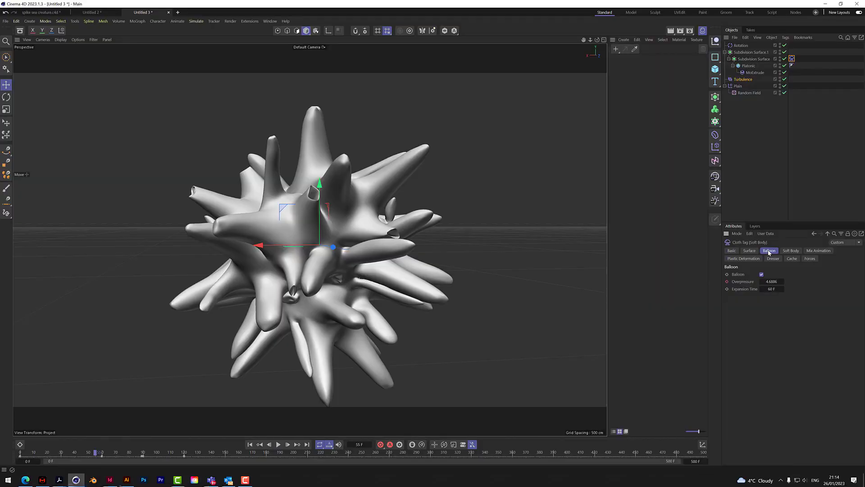
left_click(750, 251)
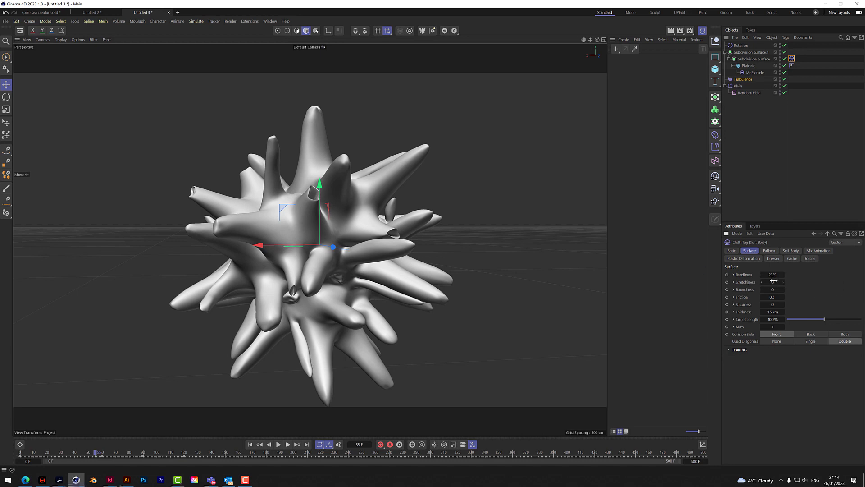
left_click(773, 283)
left_click(769, 282)
type("555")
left_click(250, 444)
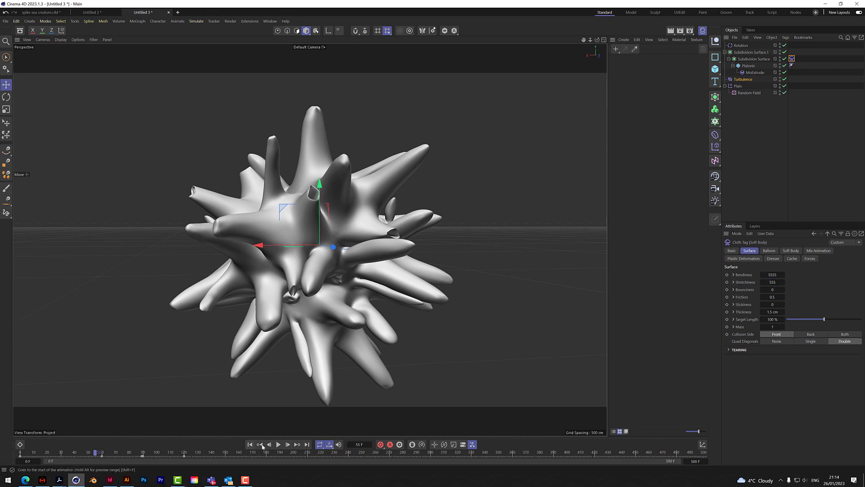
left_click(278, 444)
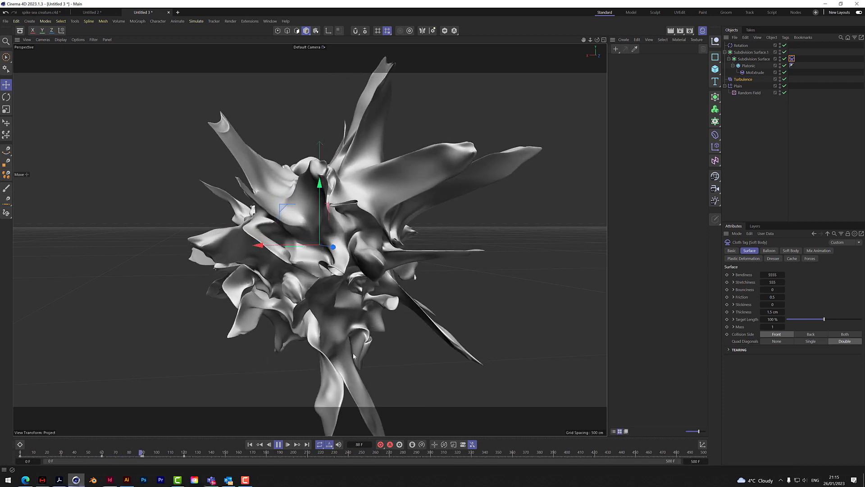
left_click(278, 444)
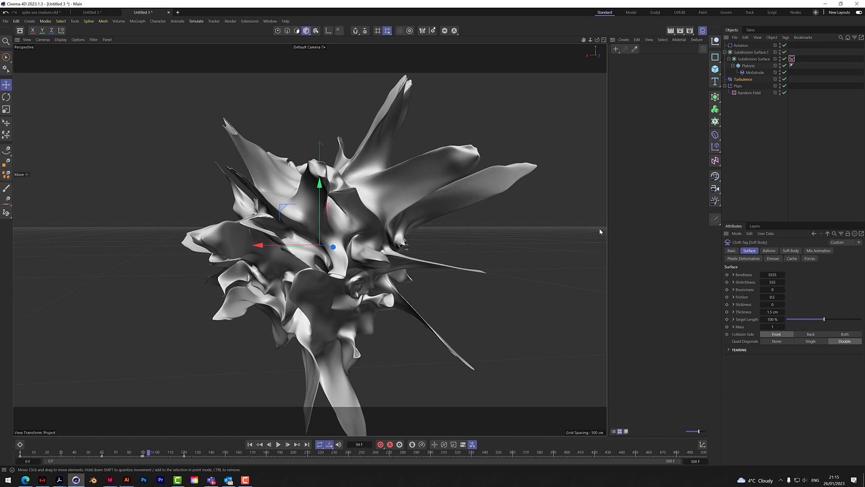
Set the soft body's Stretchiness to 1 and replay the simulation to about frame 45
left_click(772, 282)
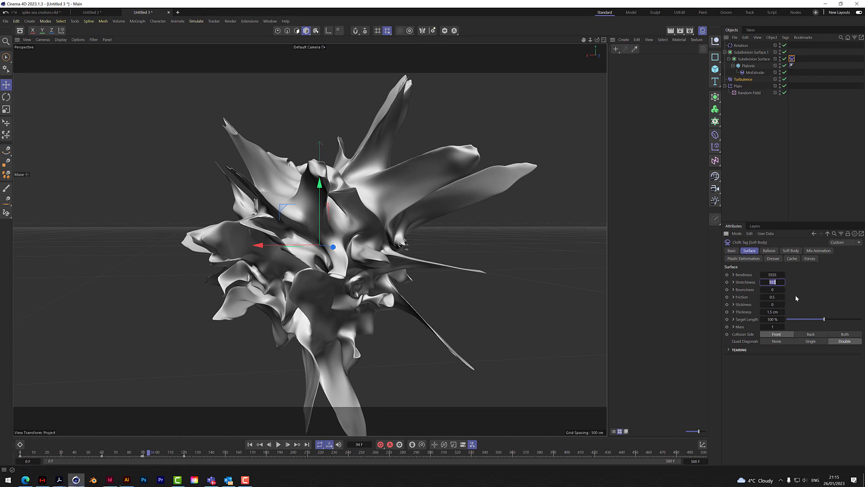
type("1")
key("Return")
left_click(278, 444)
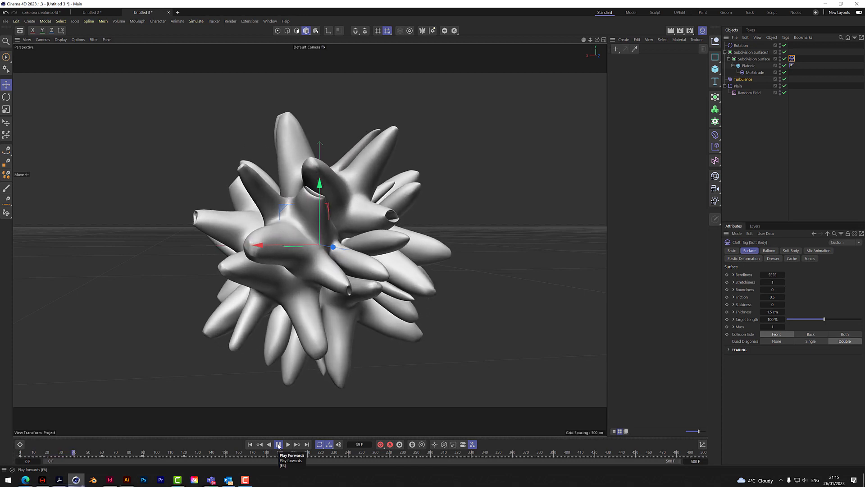
left_click(279, 444)
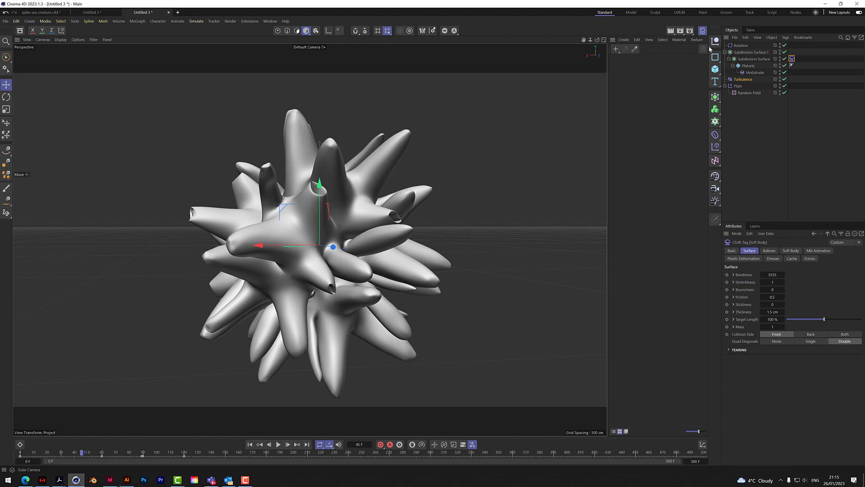
Test-render the active view, and apply the Milk material from the asset library to the Platonic
left_click(671, 31)
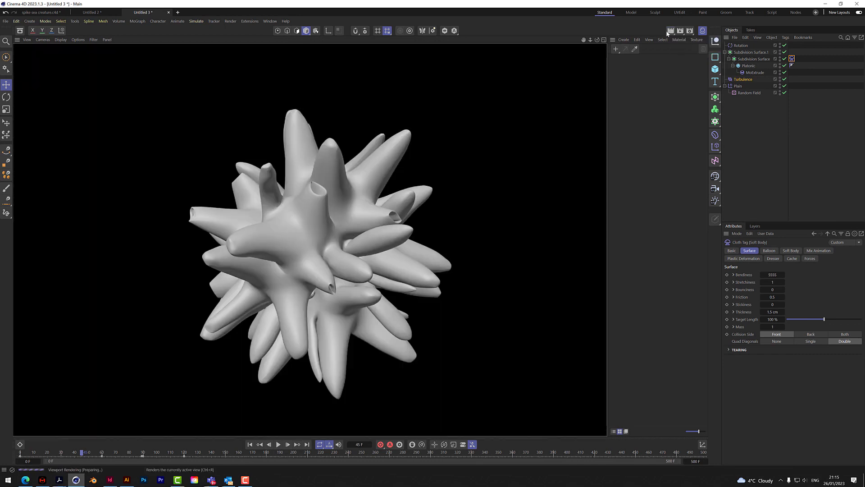
left_click(20, 31)
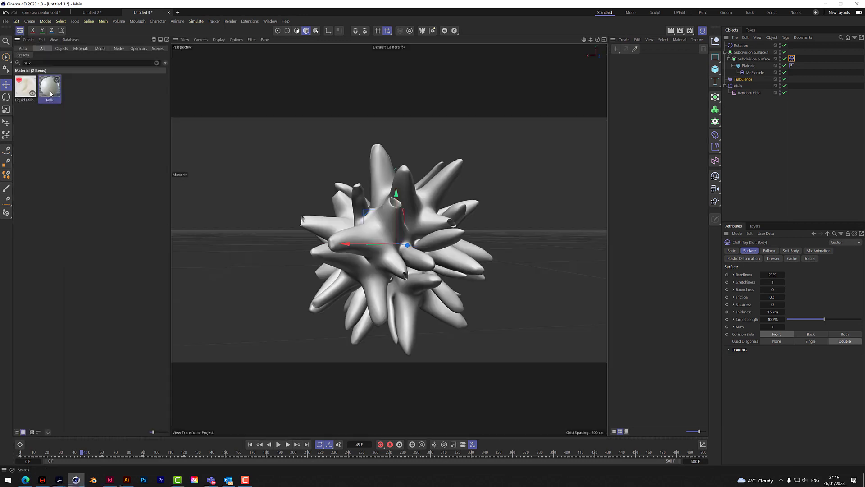
double_click(50, 92)
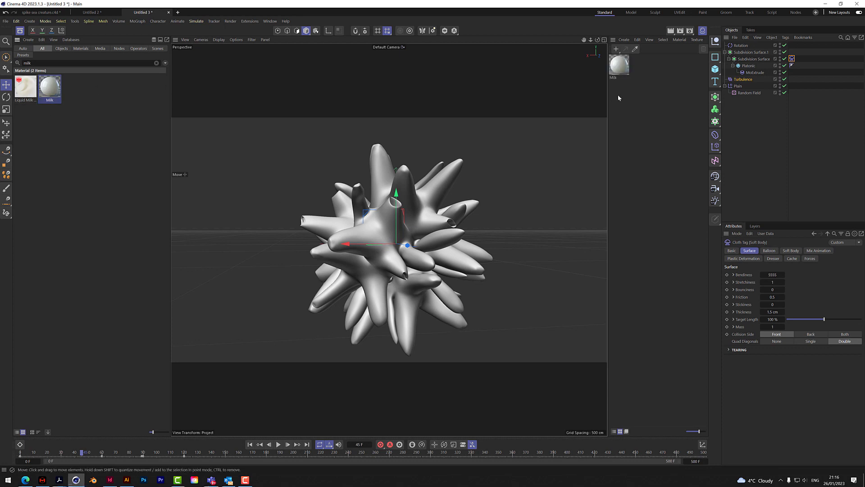
left_click_drag(618, 67, 757, 67)
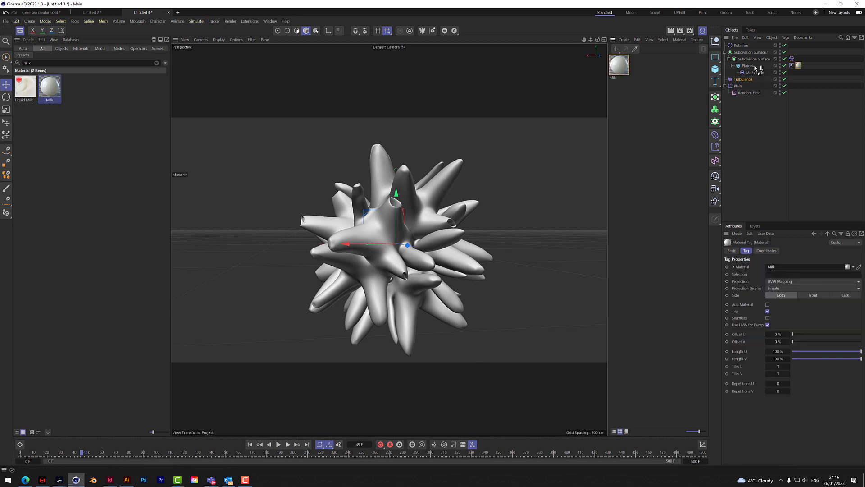
left_click(763, 115)
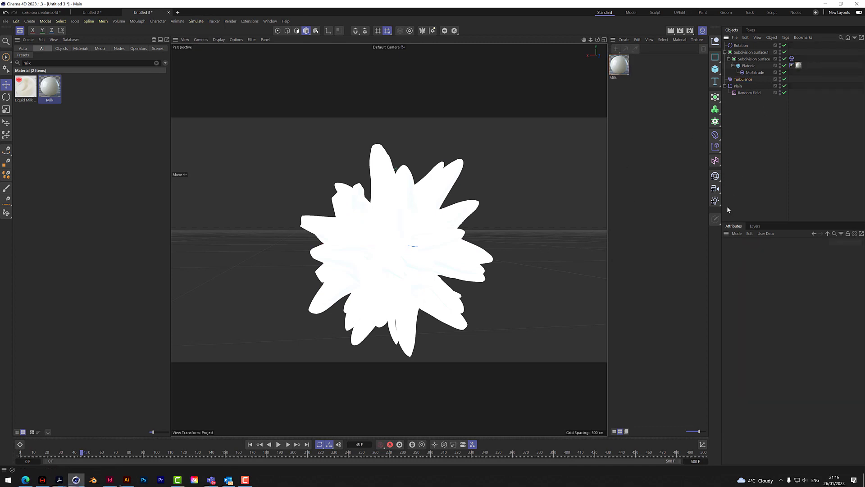
Add a Physical Sky to the scene and set its month to July
left_click(716, 201)
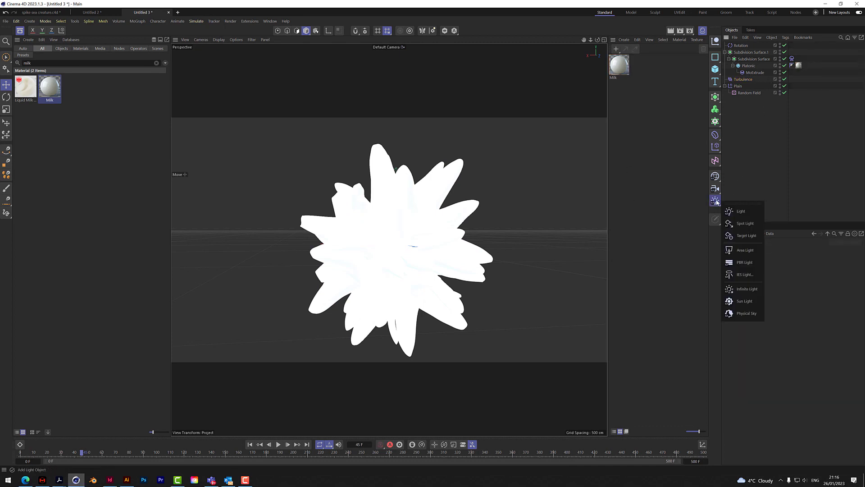
left_click(751, 314)
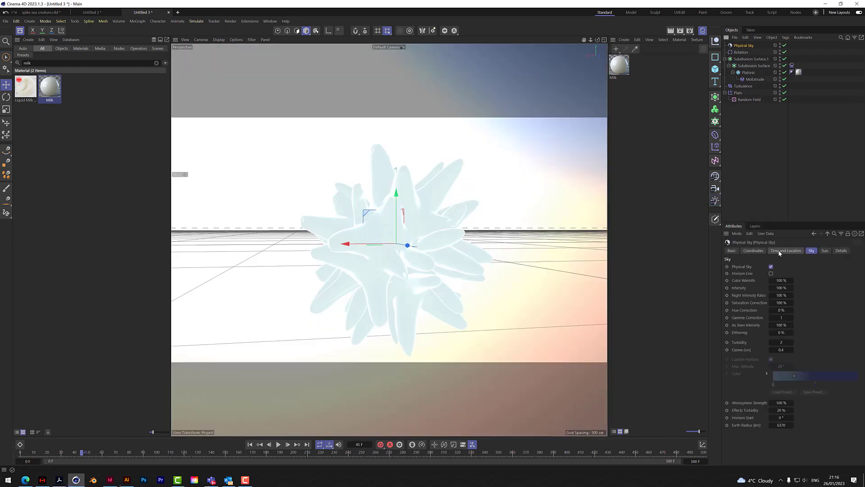
left_click(779, 251)
left_click(772, 267)
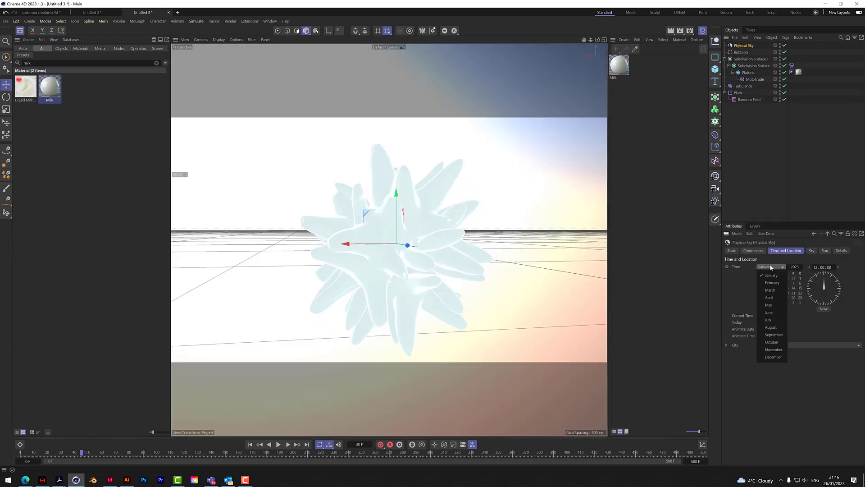
left_click(771, 319)
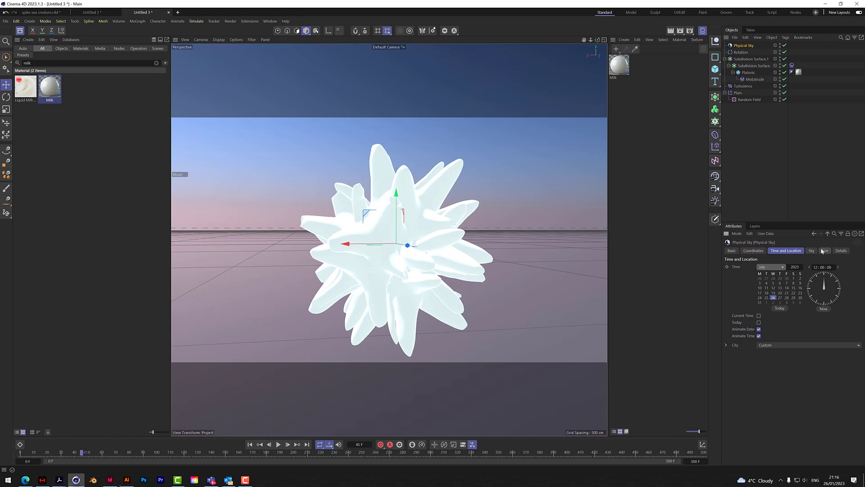
Set the Physical Sky's time to 15:00:00 and open its Sky settings
left_click(838, 267)
left_click(837, 267)
left_click(837, 267)
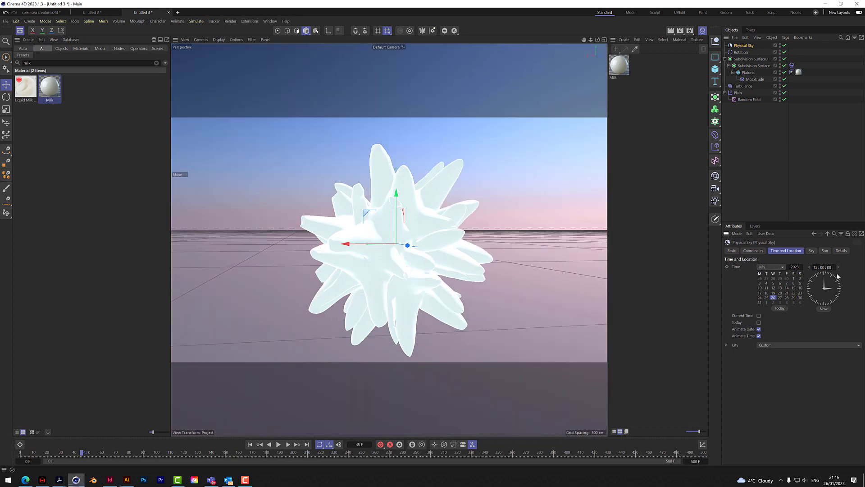
left_click(811, 251)
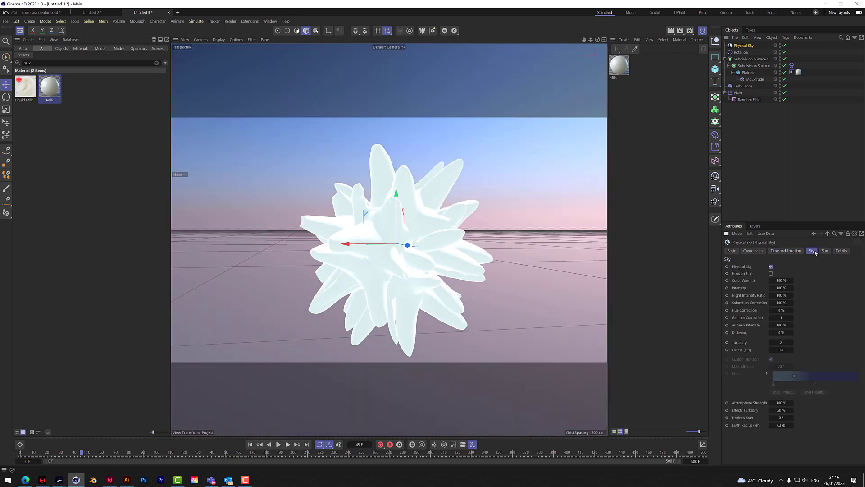
Turn off the Physical Sky option in the sky's settings so the custom horizon colours are used
left_click(771, 266)
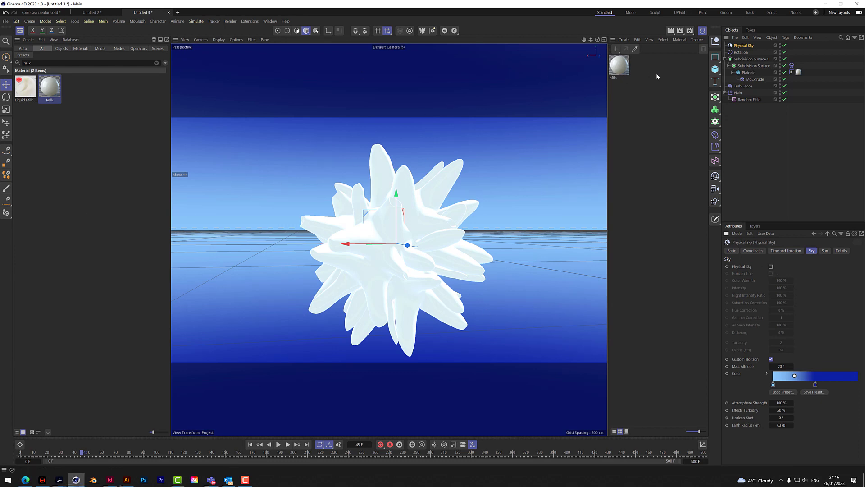
Recolour the Milk material to bright magenta, with hue 301°, saturation 97% and value 100%
left_click(620, 67)
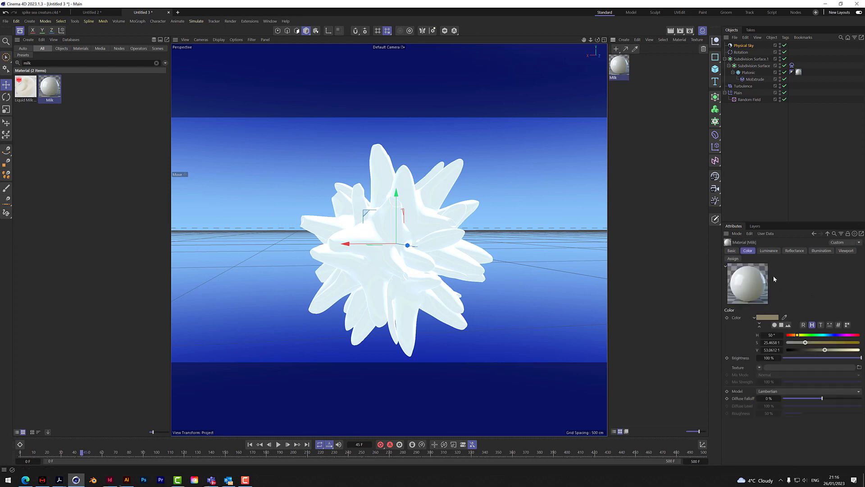
left_click(794, 252)
left_click(750, 251)
left_click(847, 335)
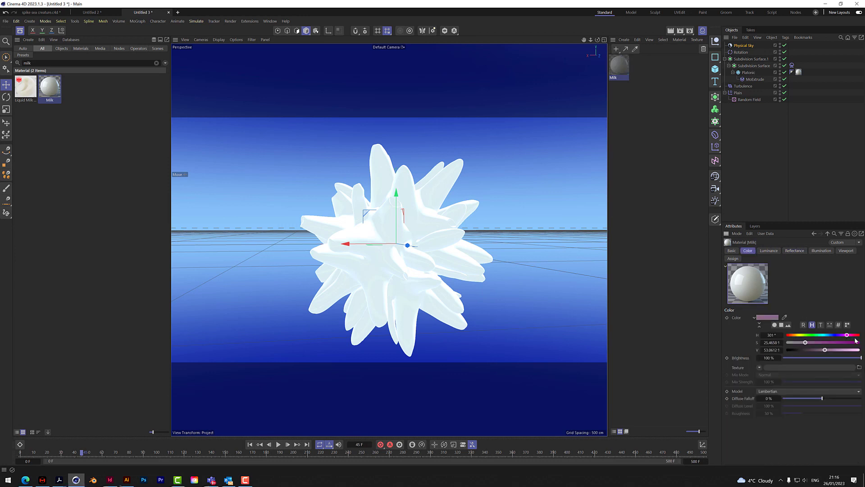
left_click(856, 343)
left_click(858, 349)
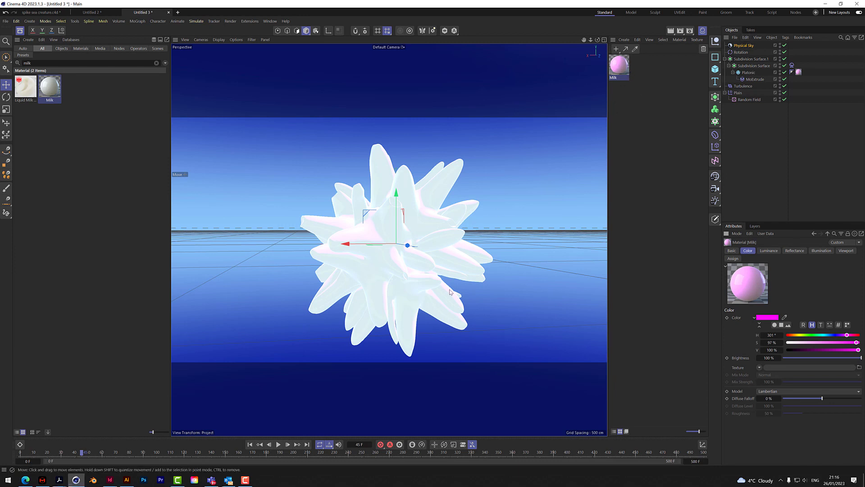
Inspect the light settings of the Milk material's luminance Subsurface Scattering shader, and test-render the active view
left_click(769, 251)
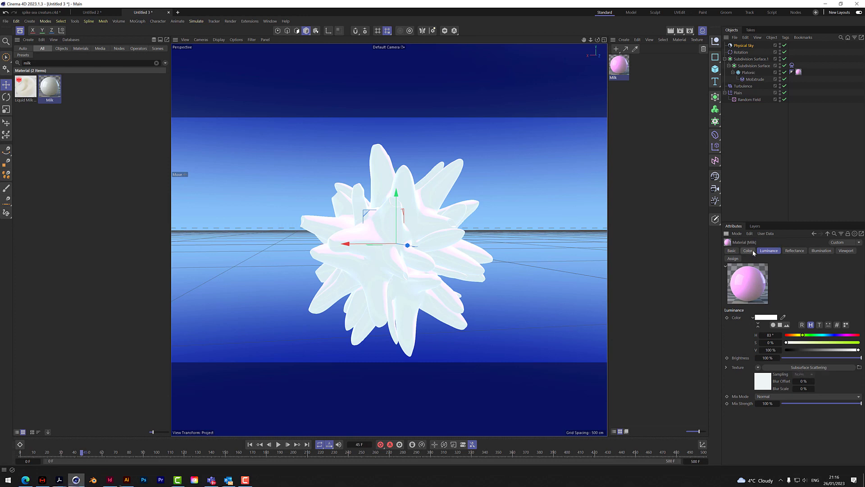
left_click(813, 367)
left_click(829, 251)
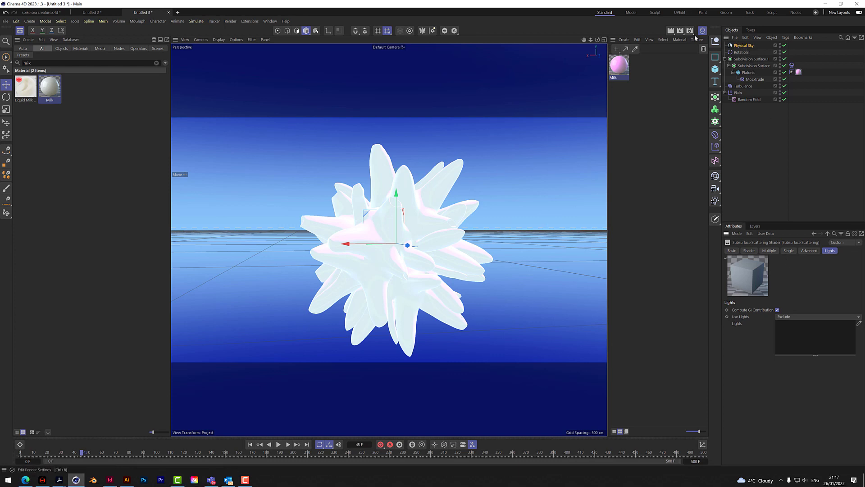
left_click(671, 31)
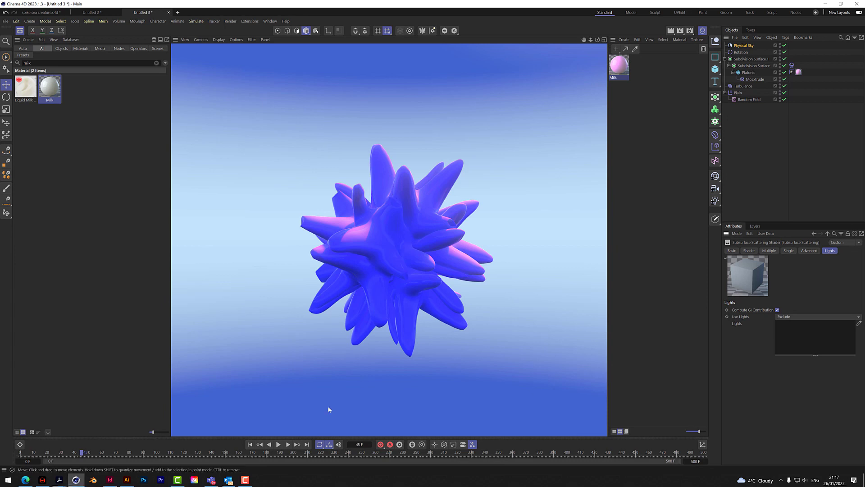
Switch the viewport display to shading with mesh lines, and play the simulation on to about frame 77
left_click(278, 444)
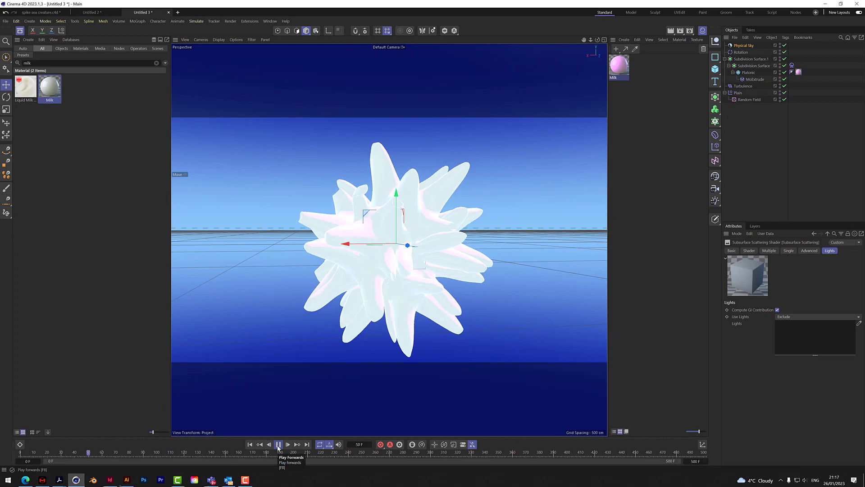
left_click(202, 40)
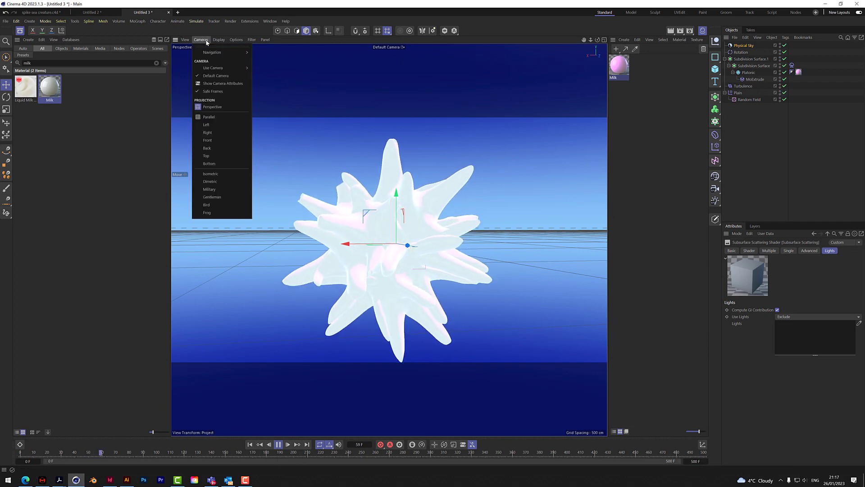
left_click(219, 70)
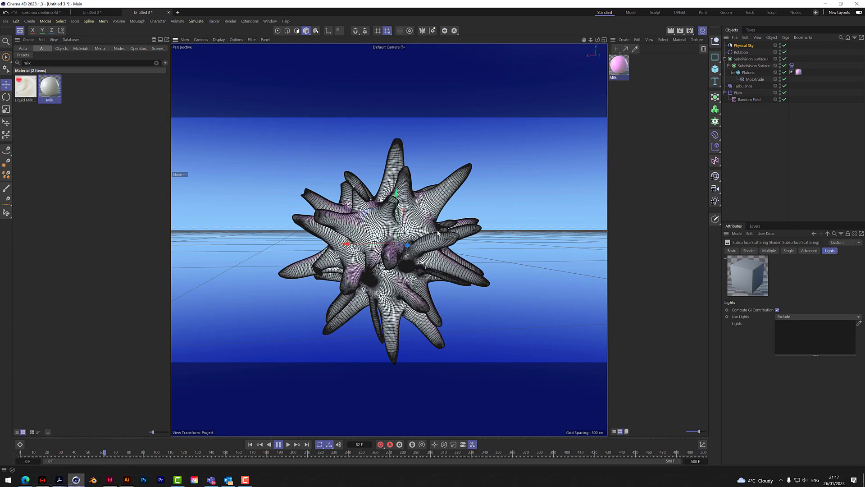
left_click(278, 448)
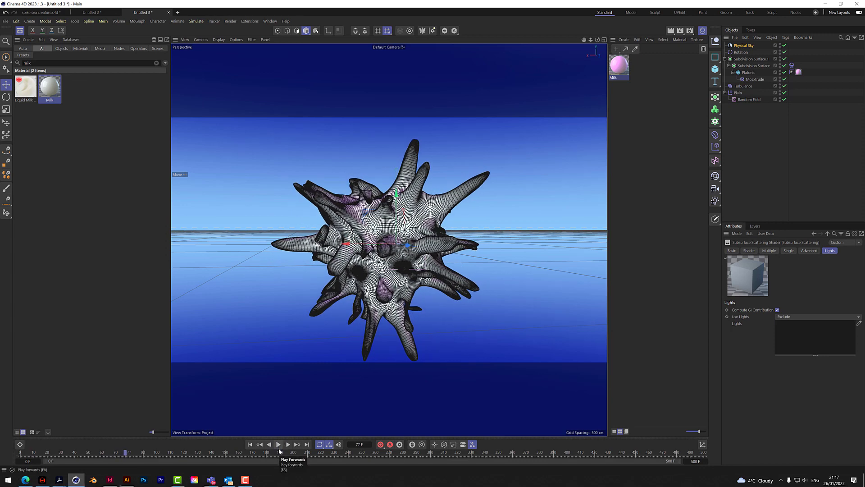